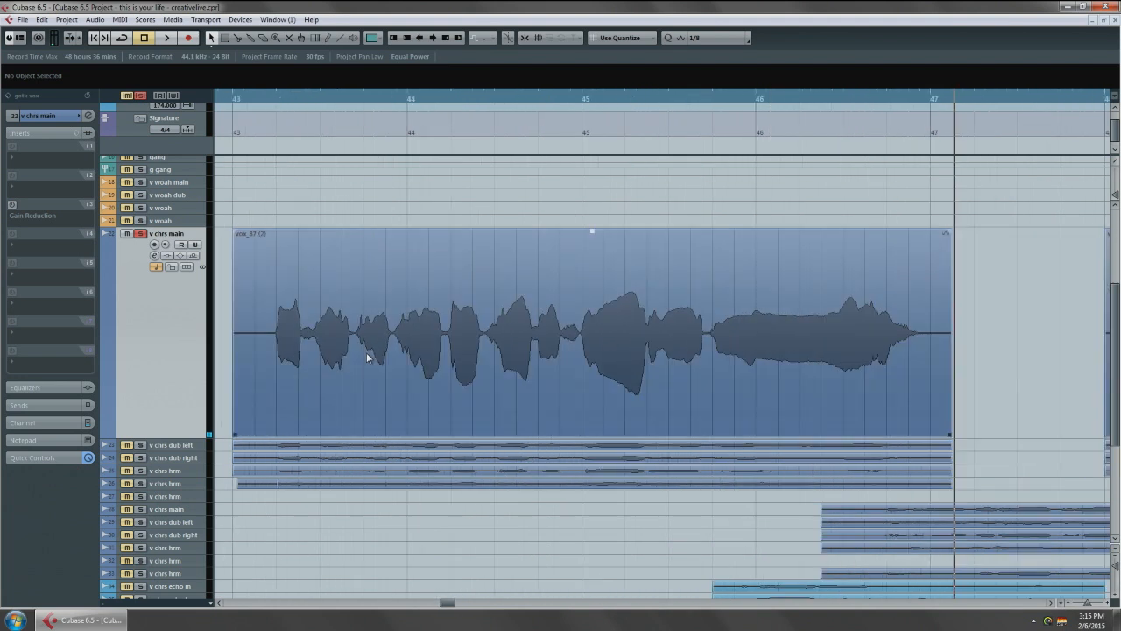
- Place the playback position at bar 43 and examine the waveform of the opening words in the v chrs main vocal clip
click(233, 101)
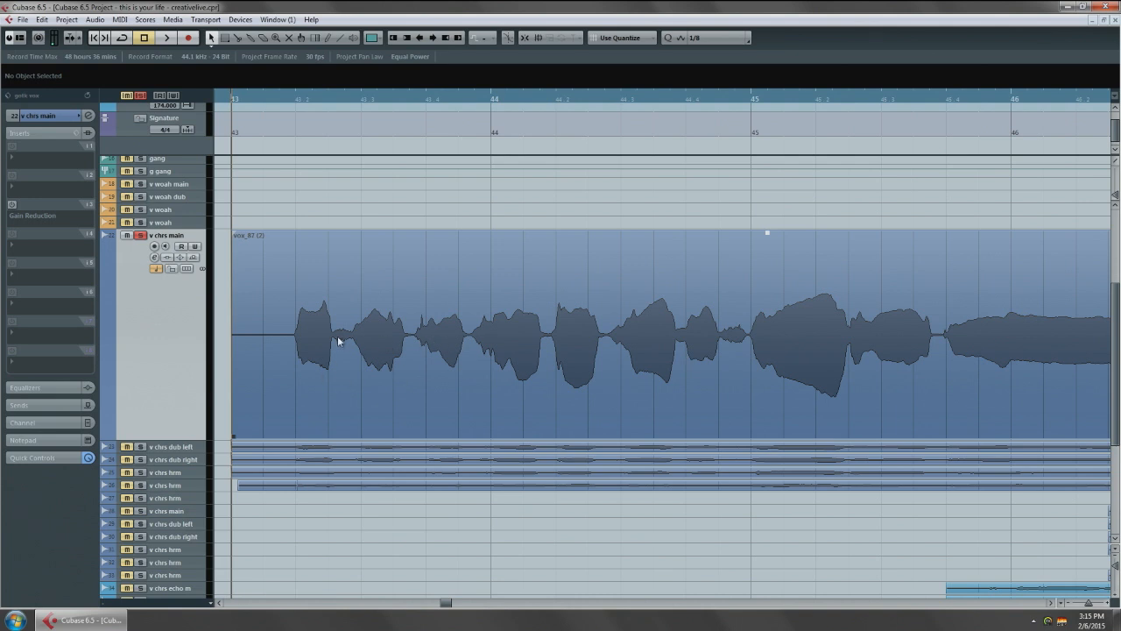
scroll(421, 348, up, 4)
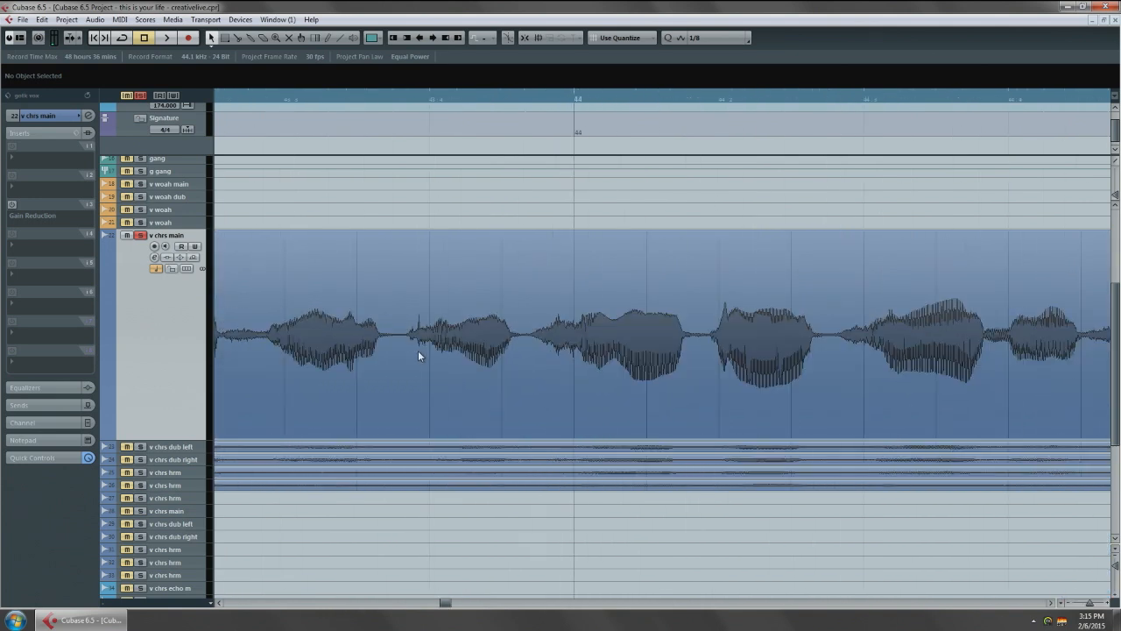
scroll(399, 355, left, 3)
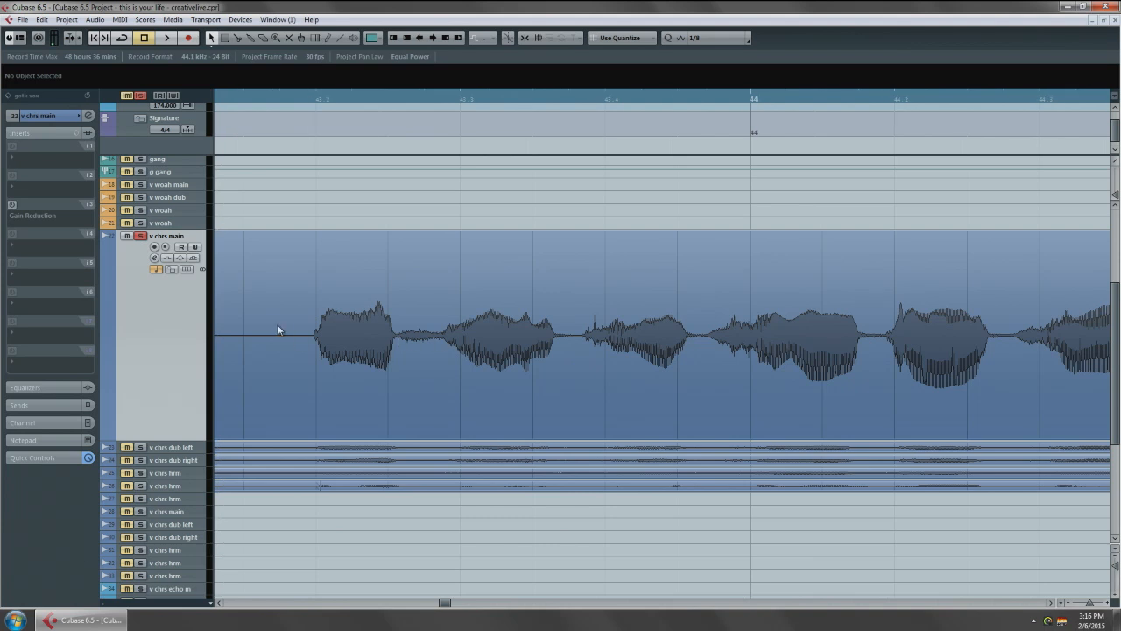
scroll(405, 331, left, 1)
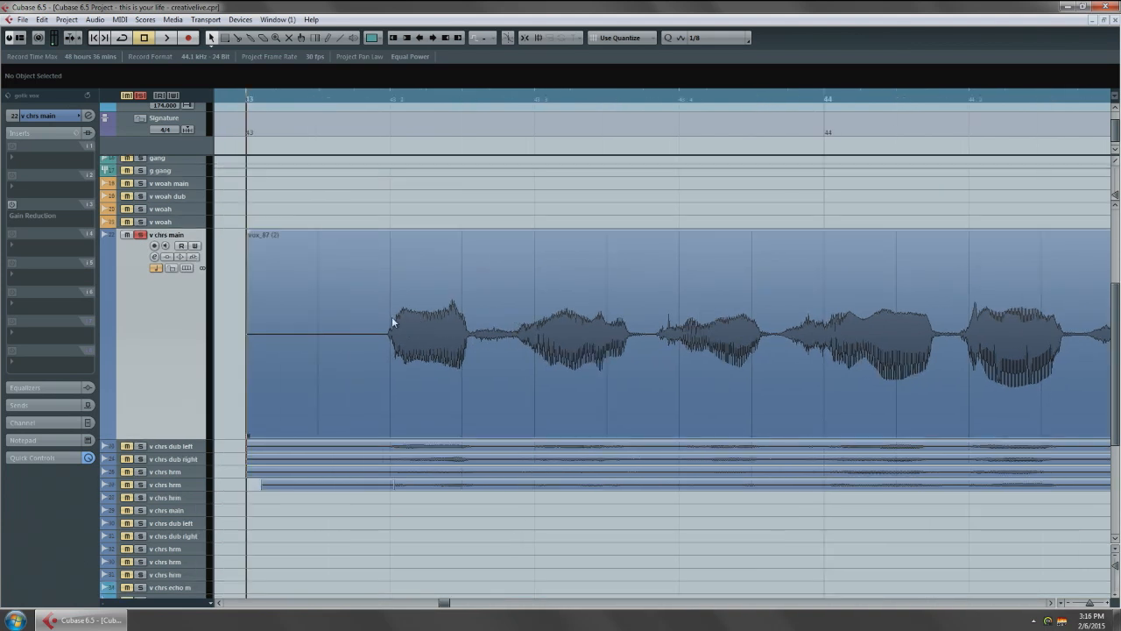
scroll(323, 303, down, 1)
scroll(324, 304, right, 3)
scroll(368, 321, left, 1)
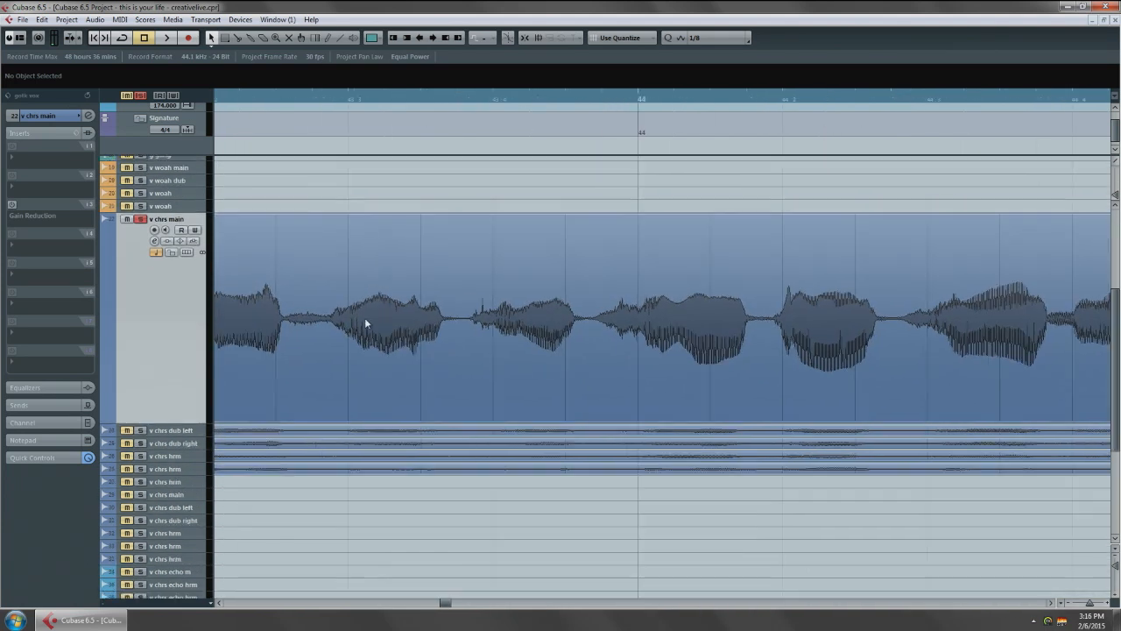
- Range-select the quiet breath after the first word of the v chrs main clip, followed by the louder second word
right_click(315, 323)
click(309, 323)
drag(291, 324, 329, 324)
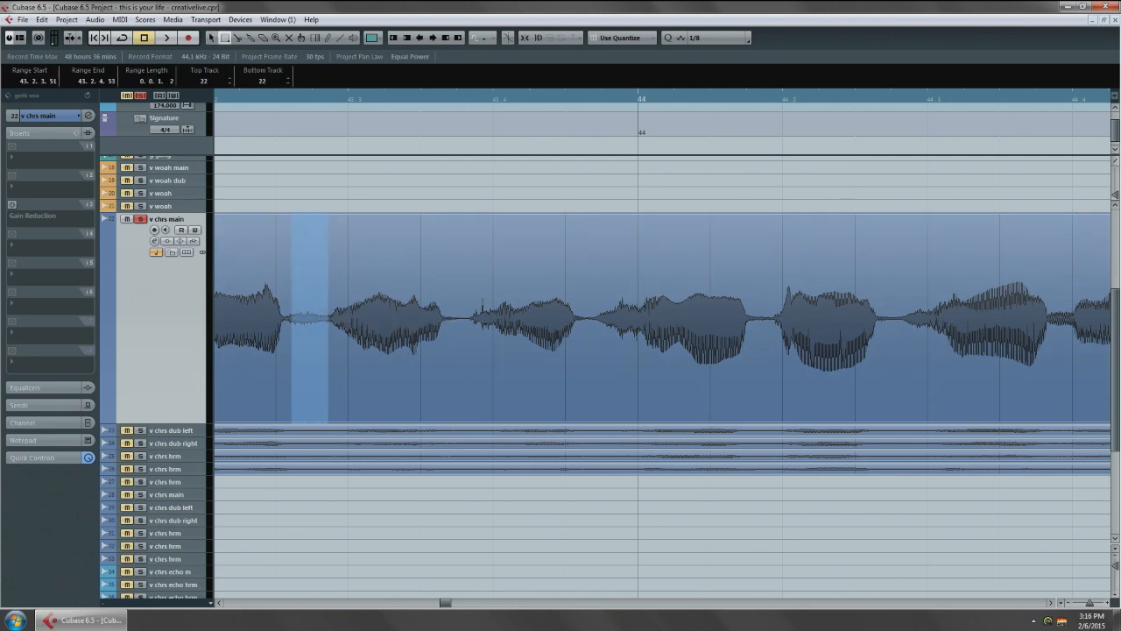
drag(351, 307, 420, 309)
drag(363, 362, 517, 377)
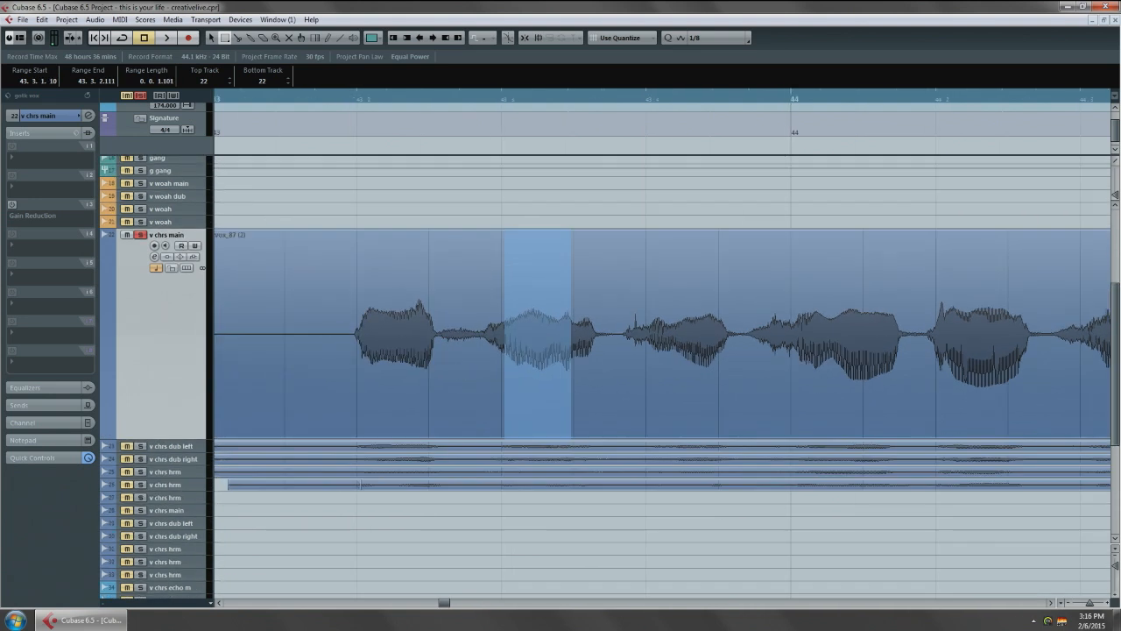
- Range-select the quiet gaps between the sung words one by one, finish with the loud word at 44.2, and return to the Object Selection tool
drag(341, 333, 361, 333)
drag(440, 333, 480, 333)
drag(599, 333, 637, 333)
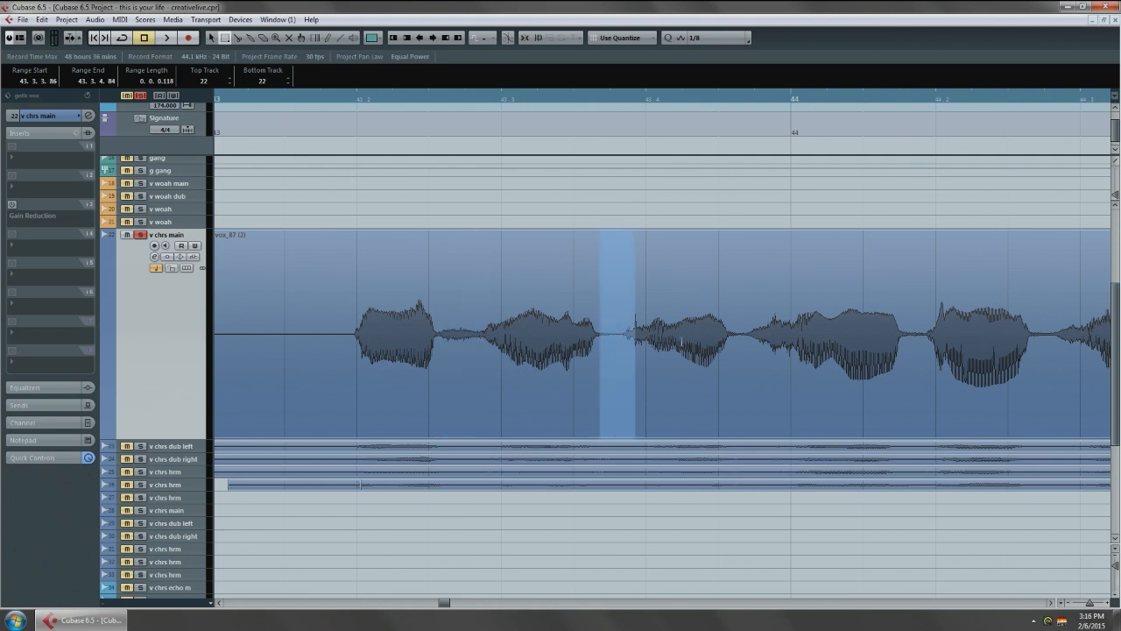
drag(733, 334, 756, 334)
drag(901, 333, 935, 331)
scroll(821, 347, right, 5)
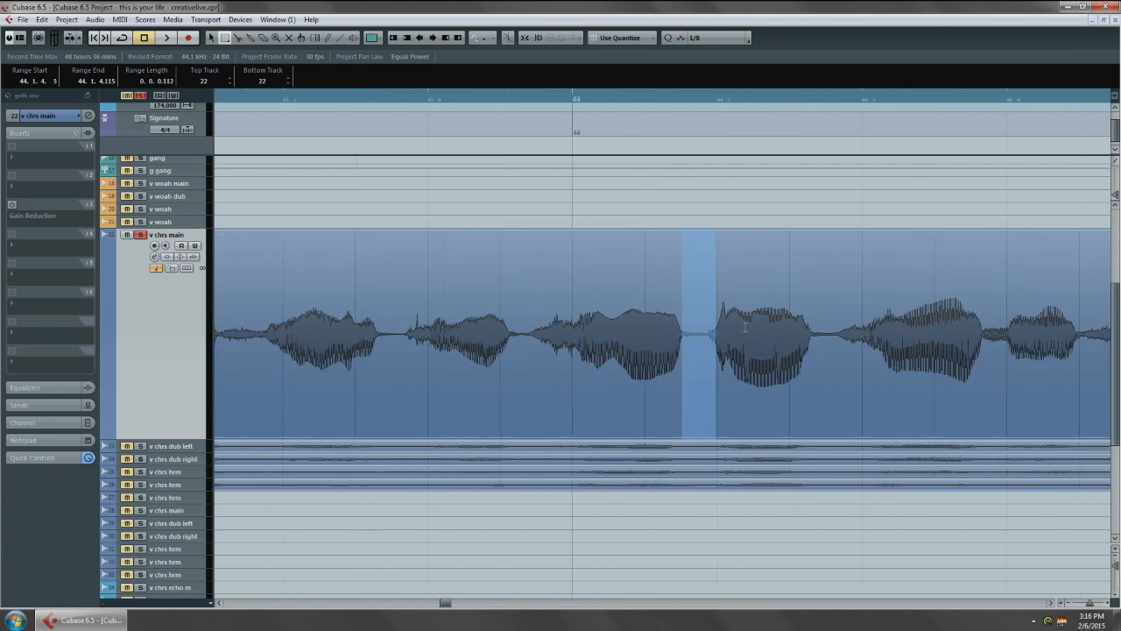
drag(720, 333, 806, 333)
scroll(806, 333, down, 2)
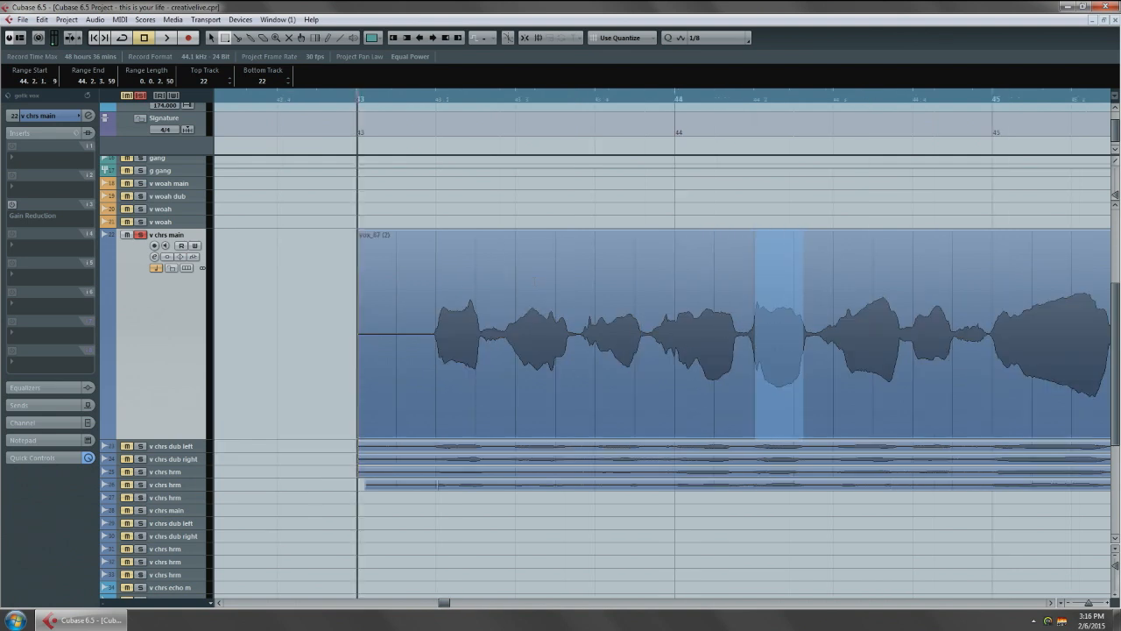
key(1)
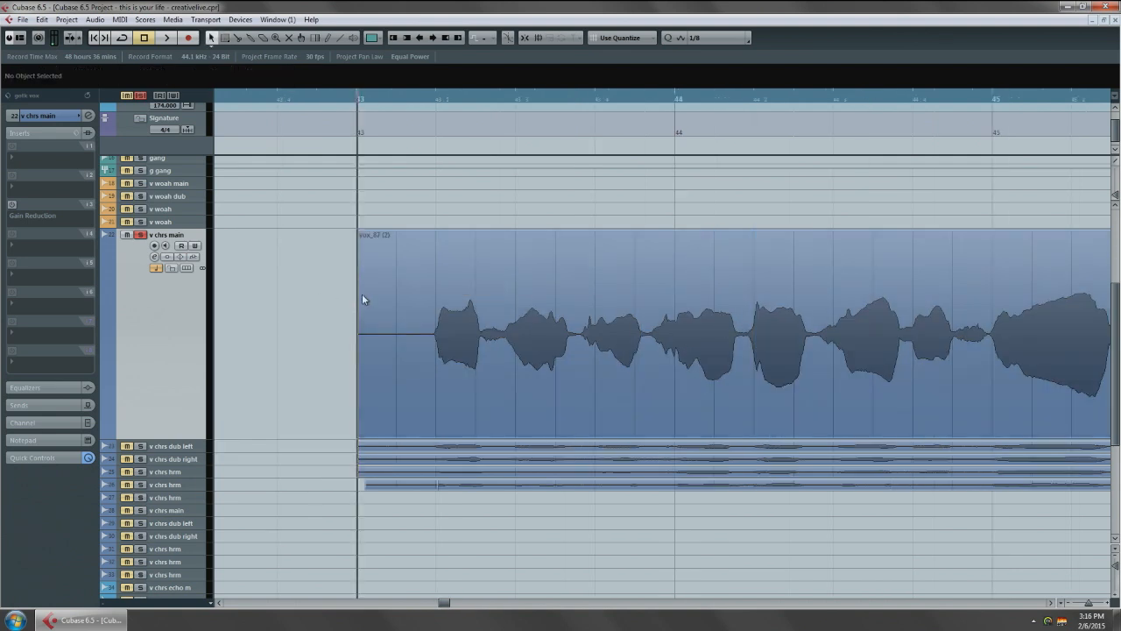
- Show the Transport panel with the metronome click off, and play the v chrs main phrase from bar 43 to just past bar 47
key(F2)
key(c)
key(space)
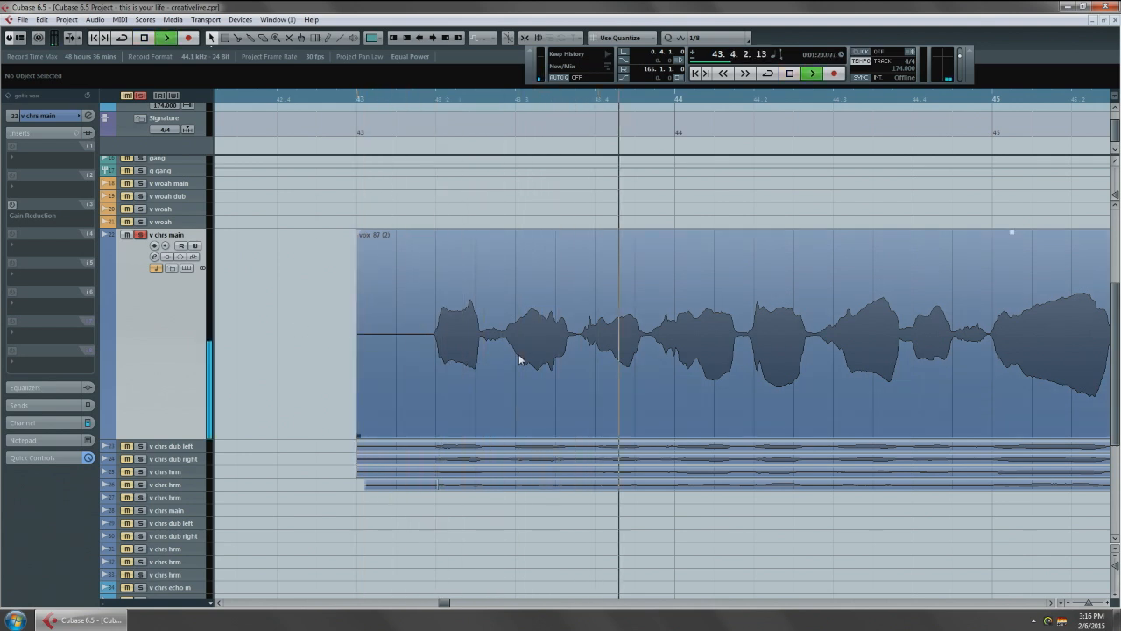
drag(663, 370, 509, 372)
scroll(518, 374, down, 1)
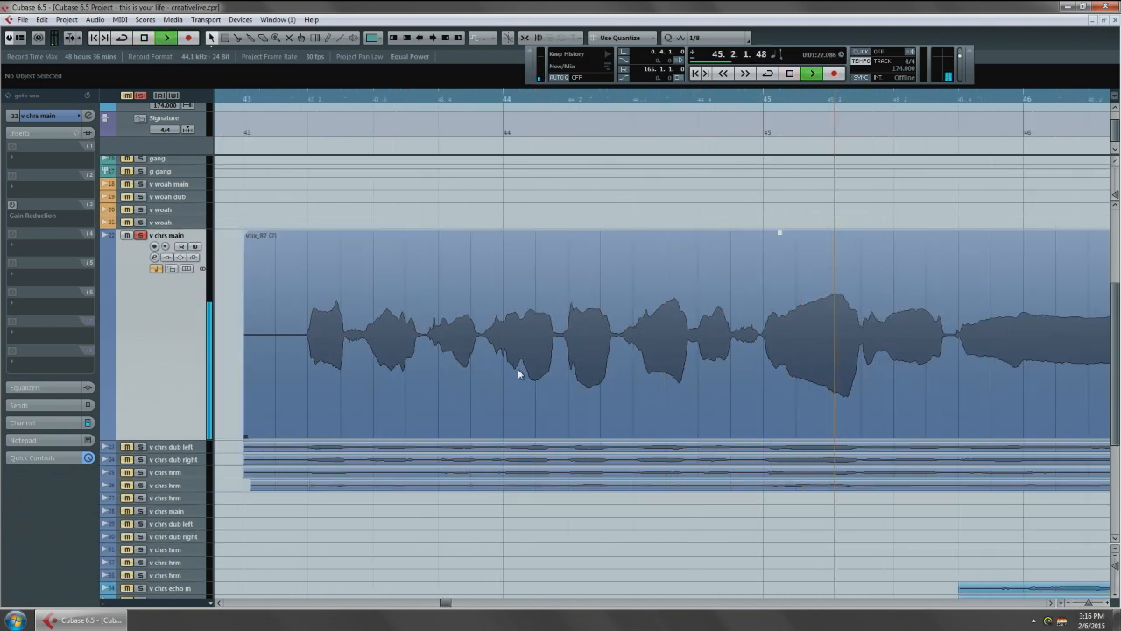
scroll(519, 374, down, 1)
drag(619, 381, 585, 366)
key(space)
scroll(364, 328, up, 1)
scroll(296, 395, down, 1)
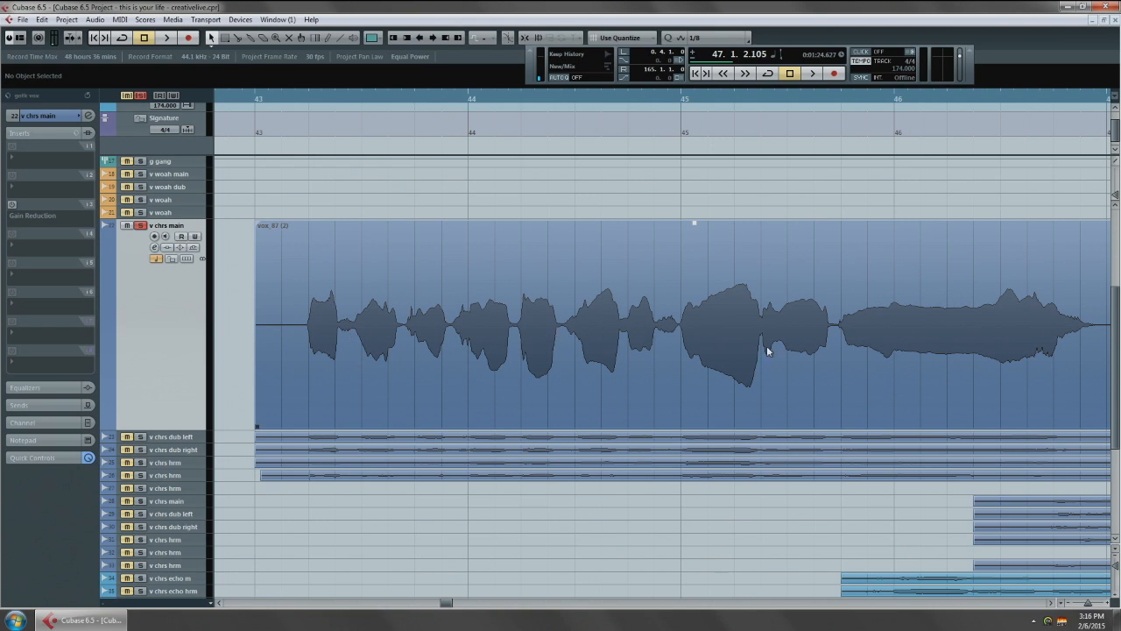
- Add the Gain Reduction dynamics plug-in to insert slot 3 of v chrs main and move its window away from the phrase's start
drag(952, 329, 900, 335)
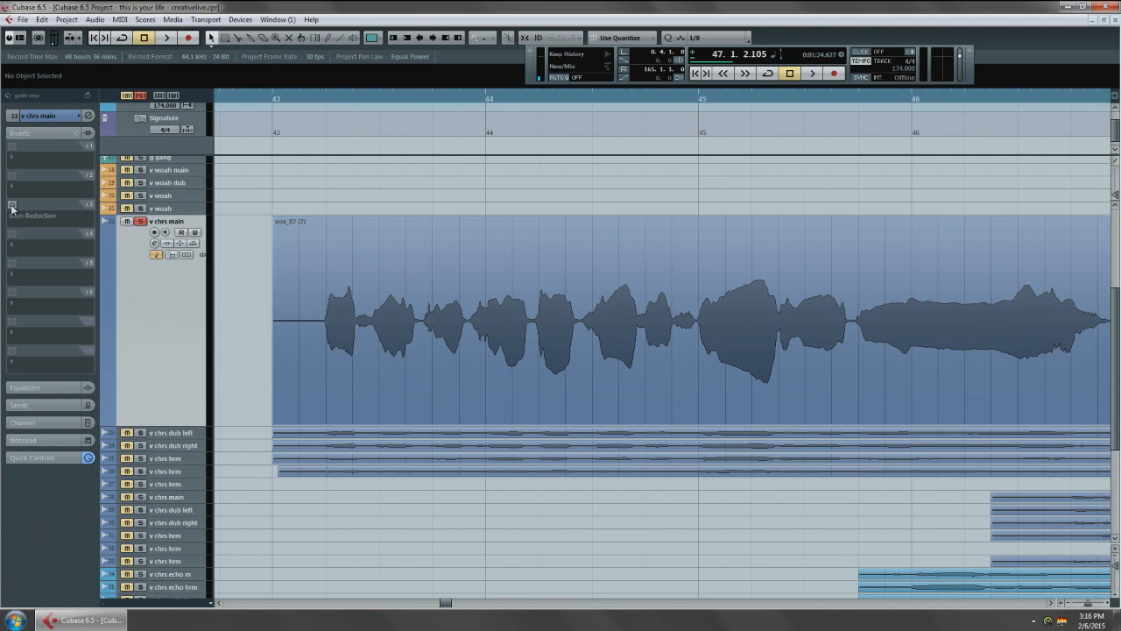
click(40, 204)
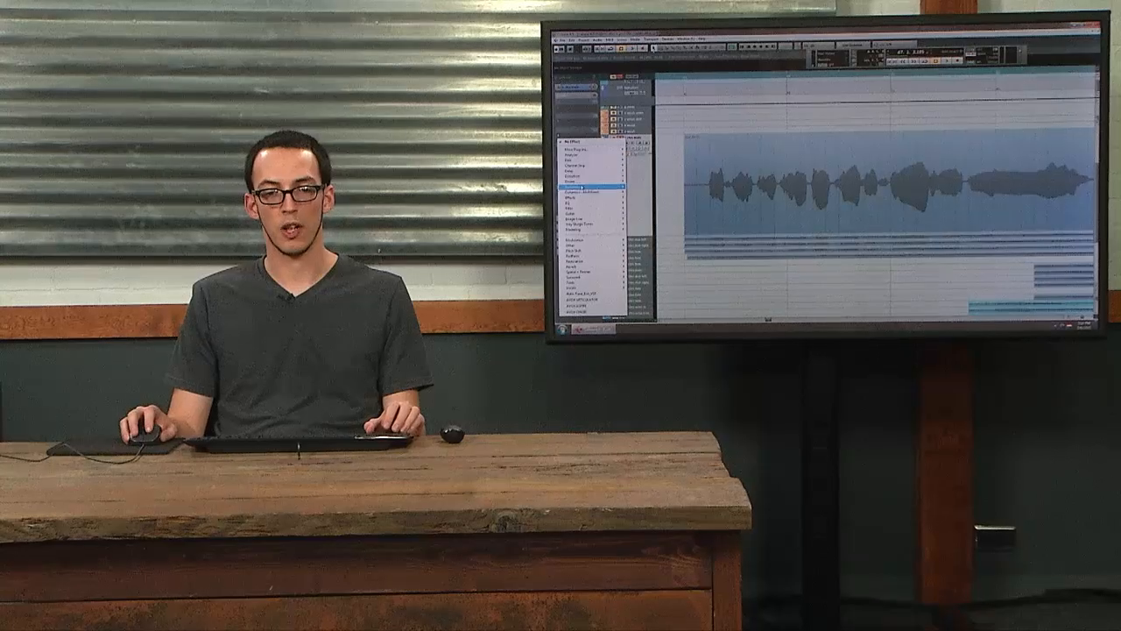
mouse_move(84, 333)
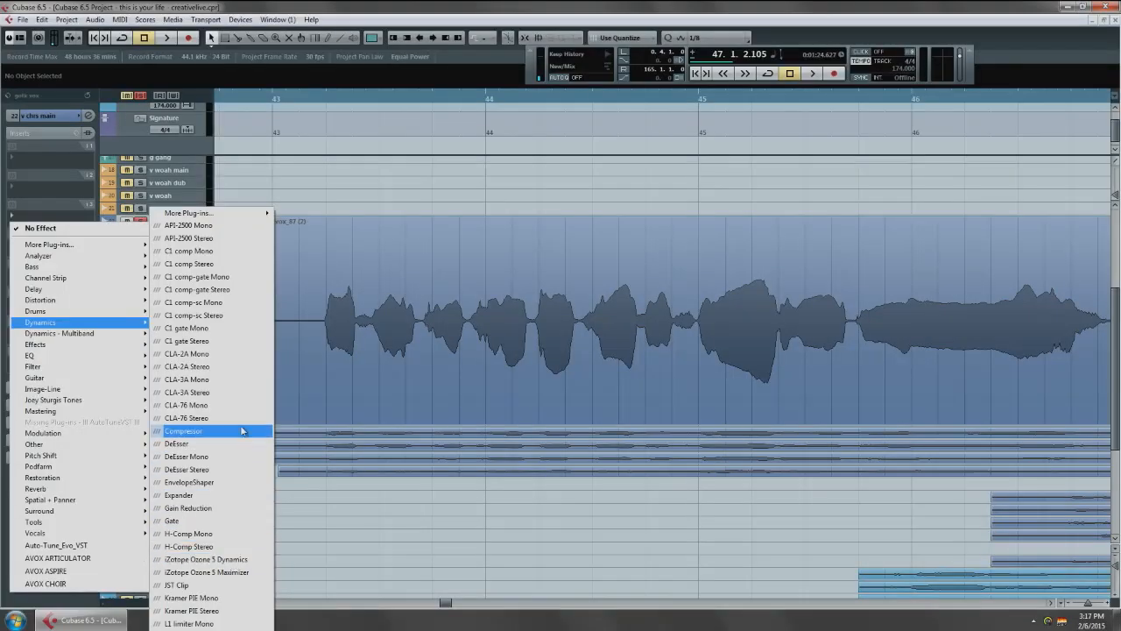
click(213, 508)
drag(574, 166, 771, 191)
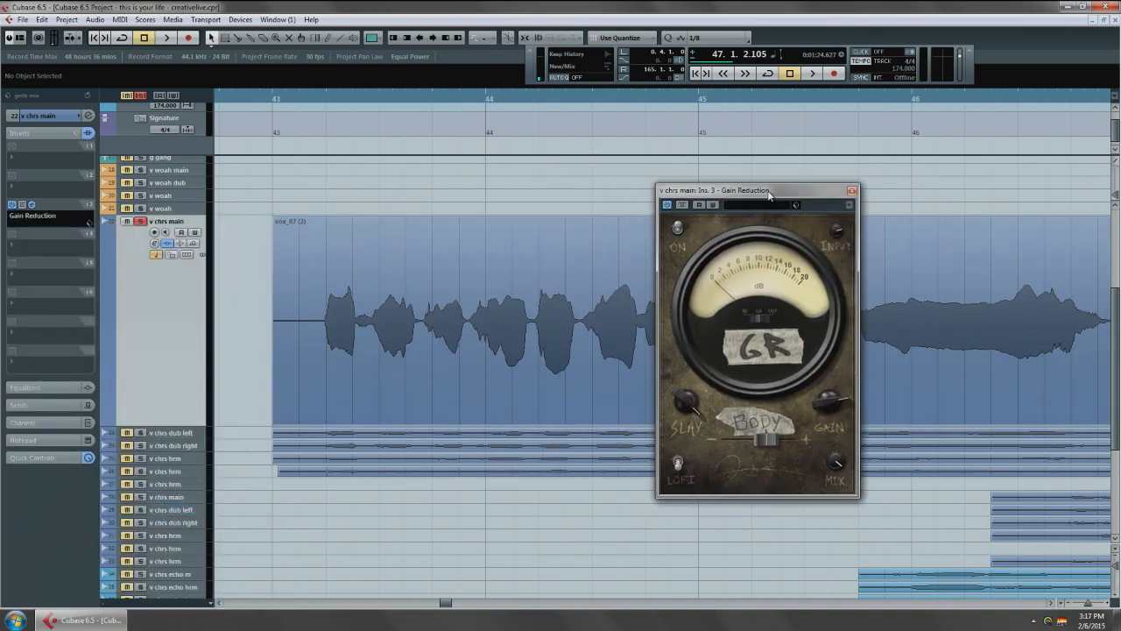
- Place the playback position just before bar 43 and try the Slay and Gain knobs, leaving Gain at its default and Slay fully down
click(269, 96)
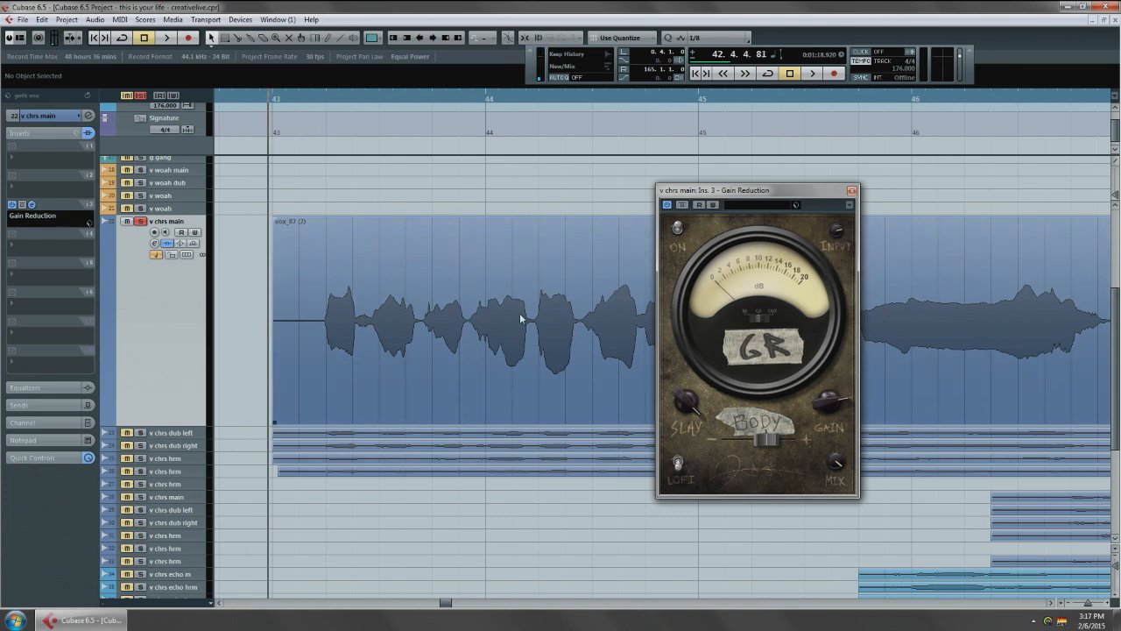
scroll(613, 395, right, 1)
drag(689, 405, 717, 359)
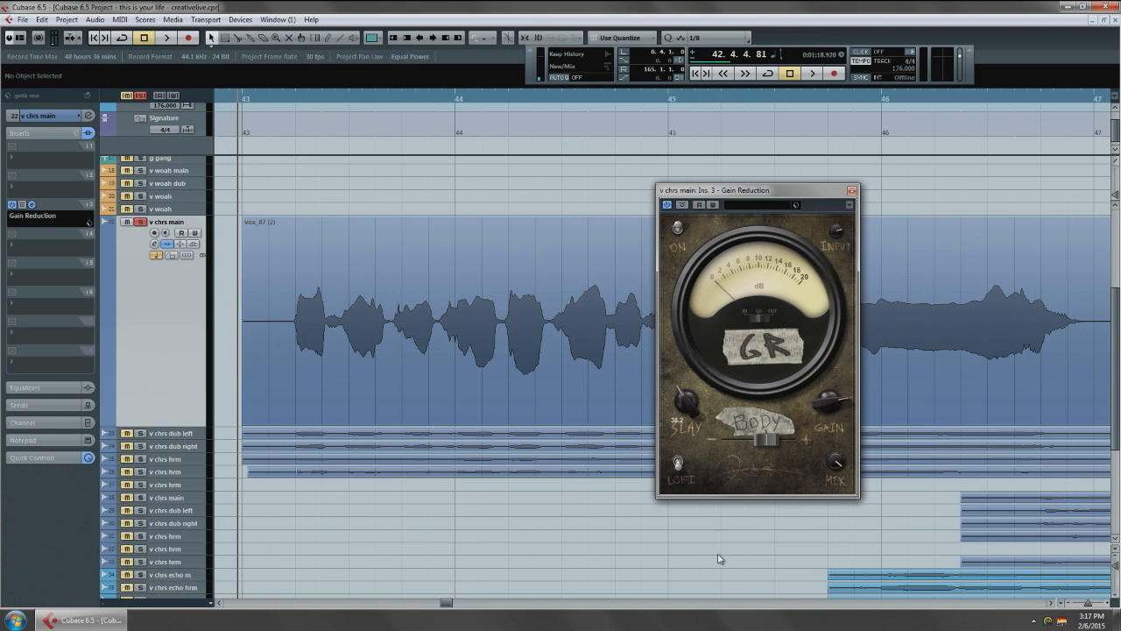
drag(821, 394, 838, 536)
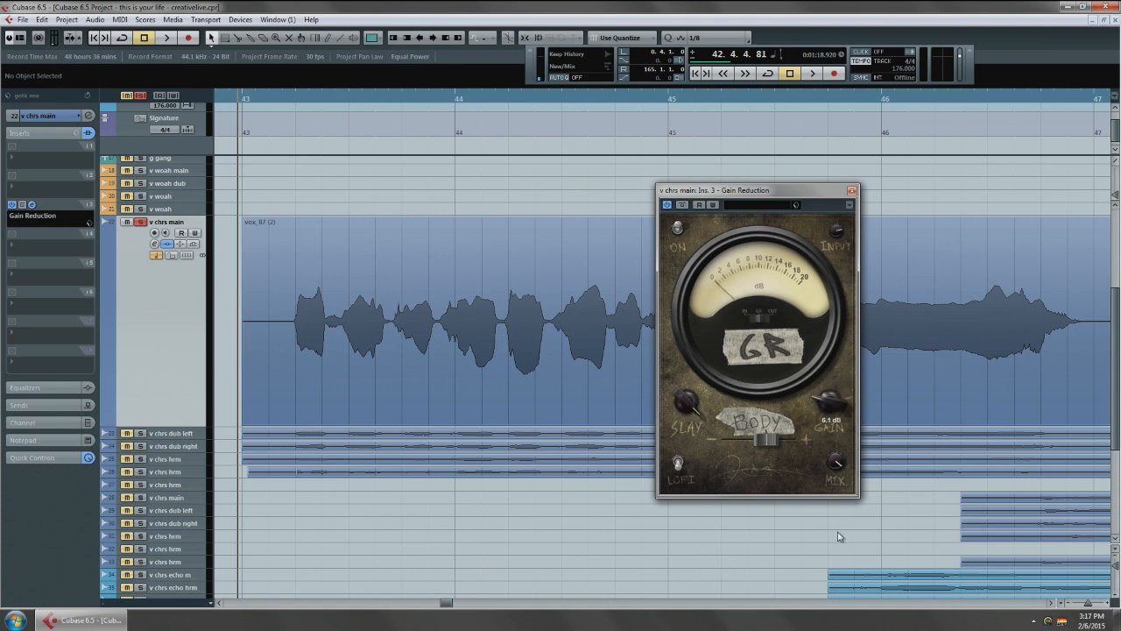
drag(835, 400, 835, 484)
double_click(830, 414)
drag(692, 403, 715, 613)
- Play the vocal phrase from bar 43 with Slay fully down to hear it without compression
scroll(438, 425, right, 1)
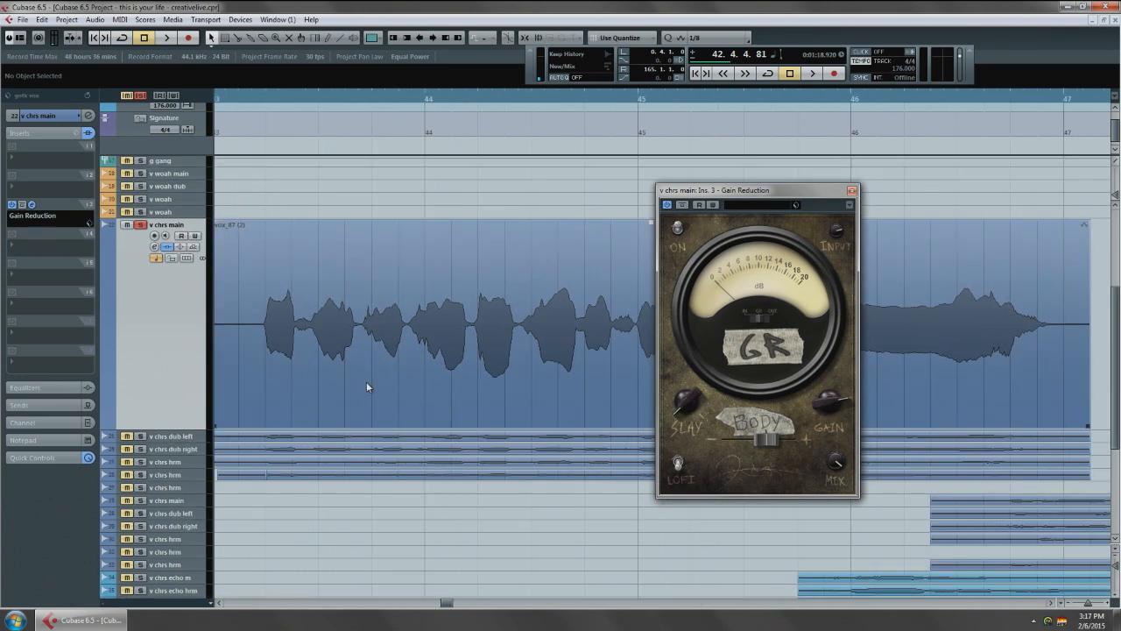
scroll(395, 359, left, 1)
key(space)
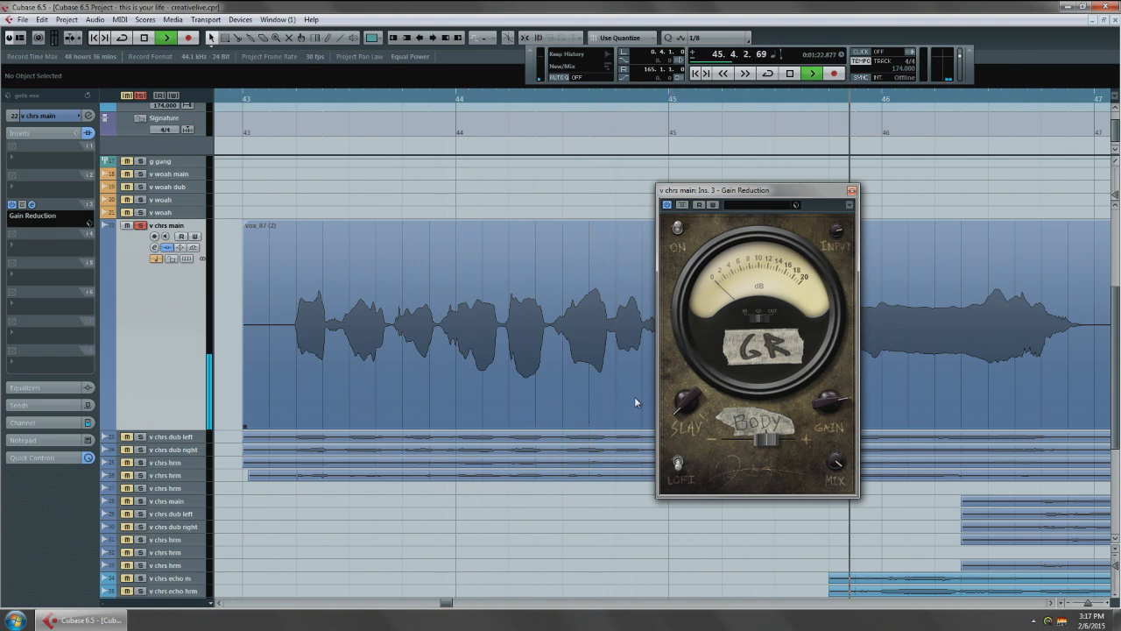
key(space)
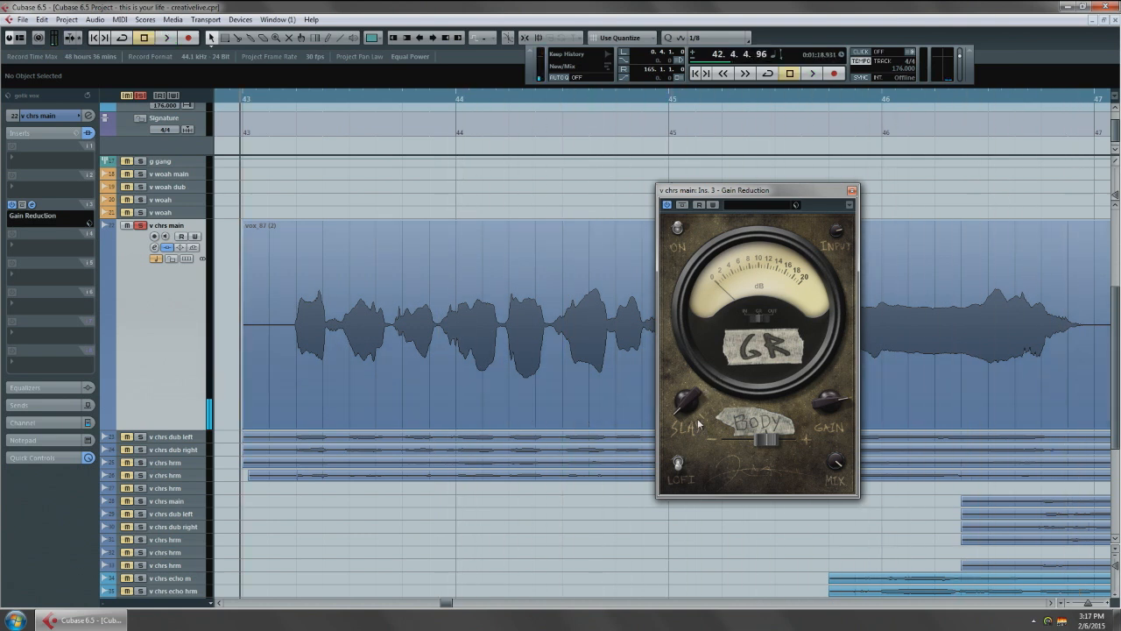
- Raise the Slay amount in stages while playing the vocal phrase to hear the compression increase
drag(690, 405, 707, 380)
key(space)
drag(688, 405, 696, 283)
key(space)
- Replay the phrase while turning Slay up to its maximum, and stop playback after bar 47
key(space)
mouse_move(688, 410)
drag(689, 410, 699, 352)
key(space)
key(space)
drag(690, 403, 695, 364)
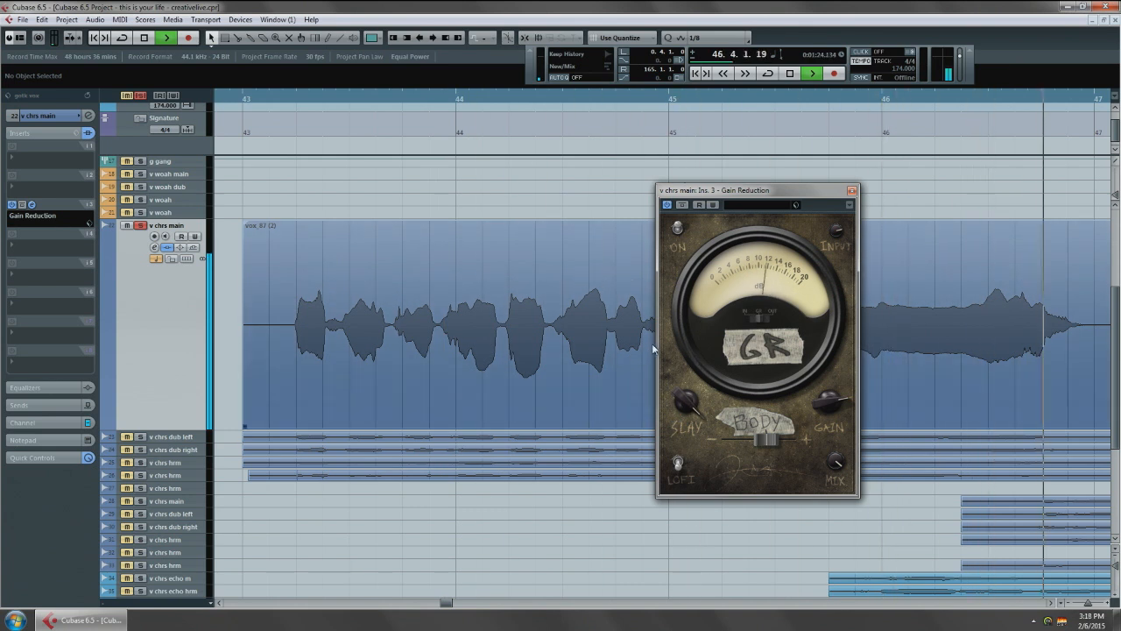
key(space)
- Return the playback position to the start of the v chrs main phrase at bar 43
drag(621, 351, 558, 347)
drag(448, 240, 533, 311)
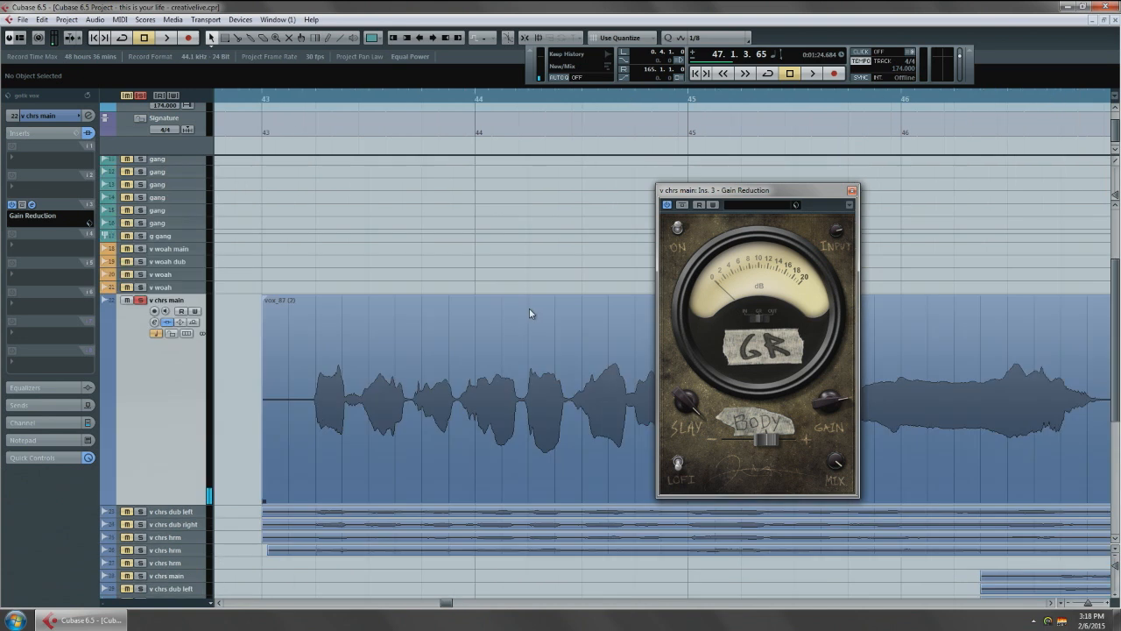
scroll(478, 318, down, 2)
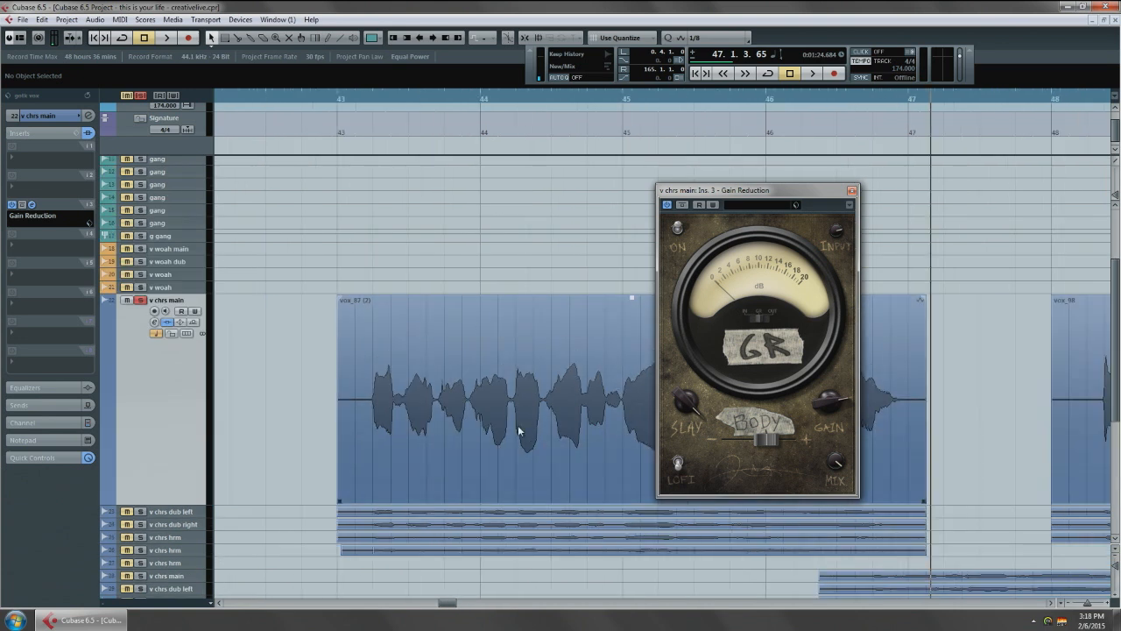
drag(525, 426, 440, 346)
click(263, 103)
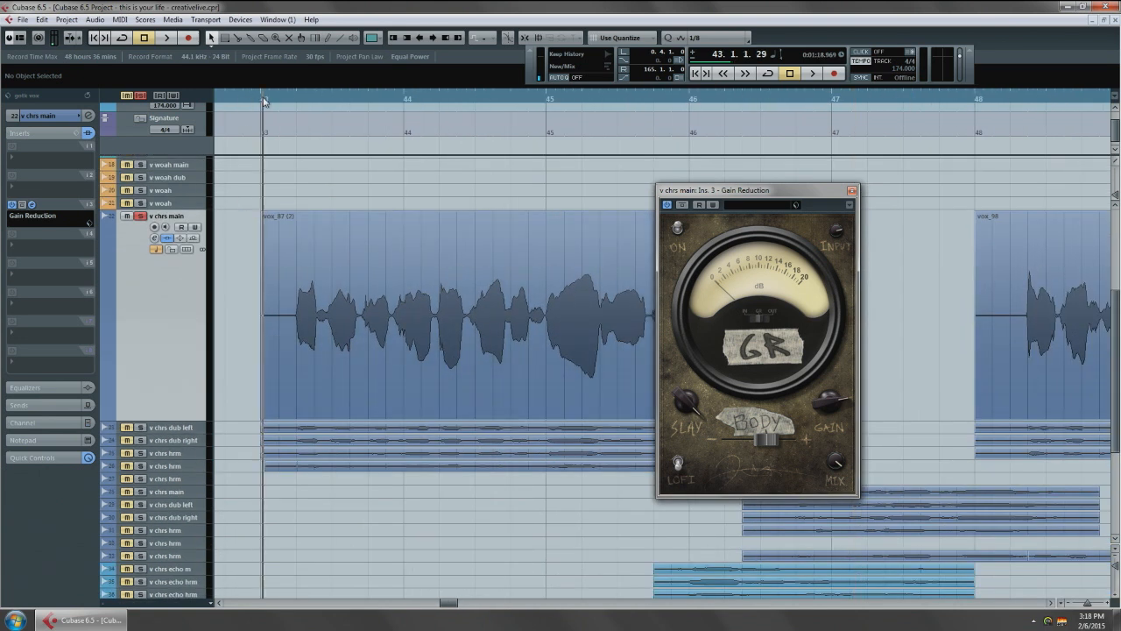
click(32, 205)
click(32, 206)
drag(470, 373, 432, 367)
scroll(466, 406, down, 1)
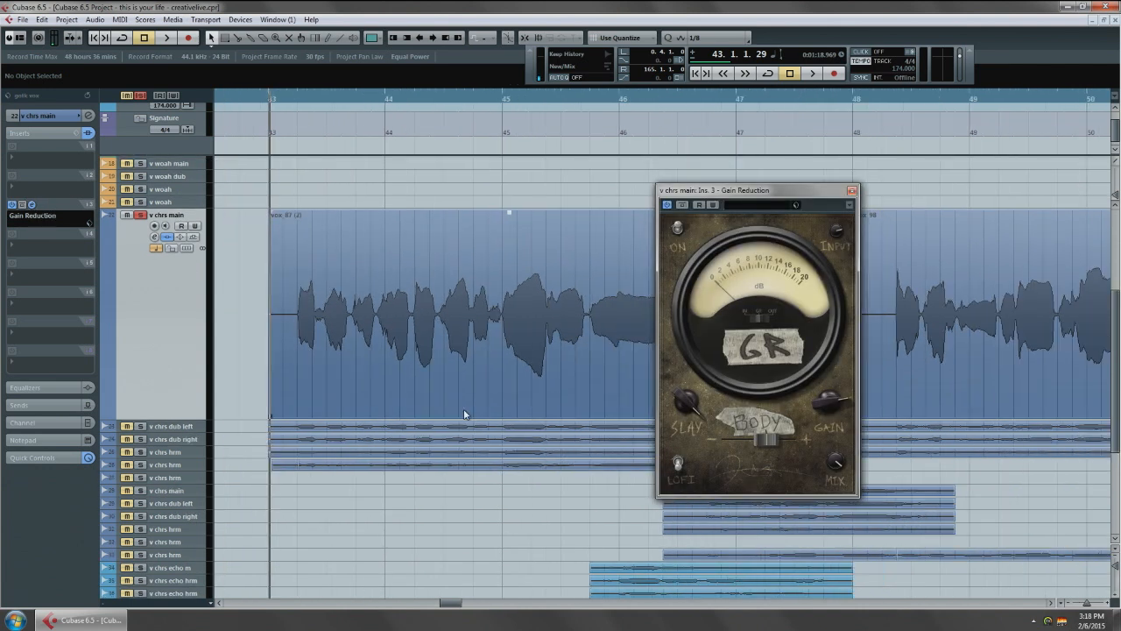
drag(469, 411, 400, 413)
drag(452, 448, 462, 439)
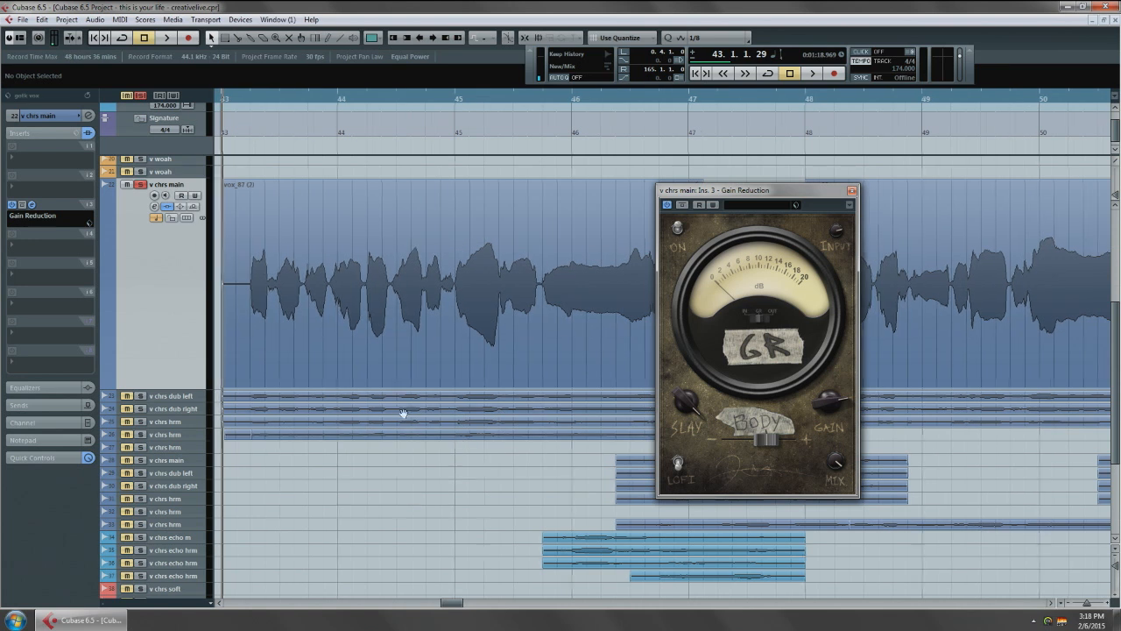
drag(274, 426, 286, 426)
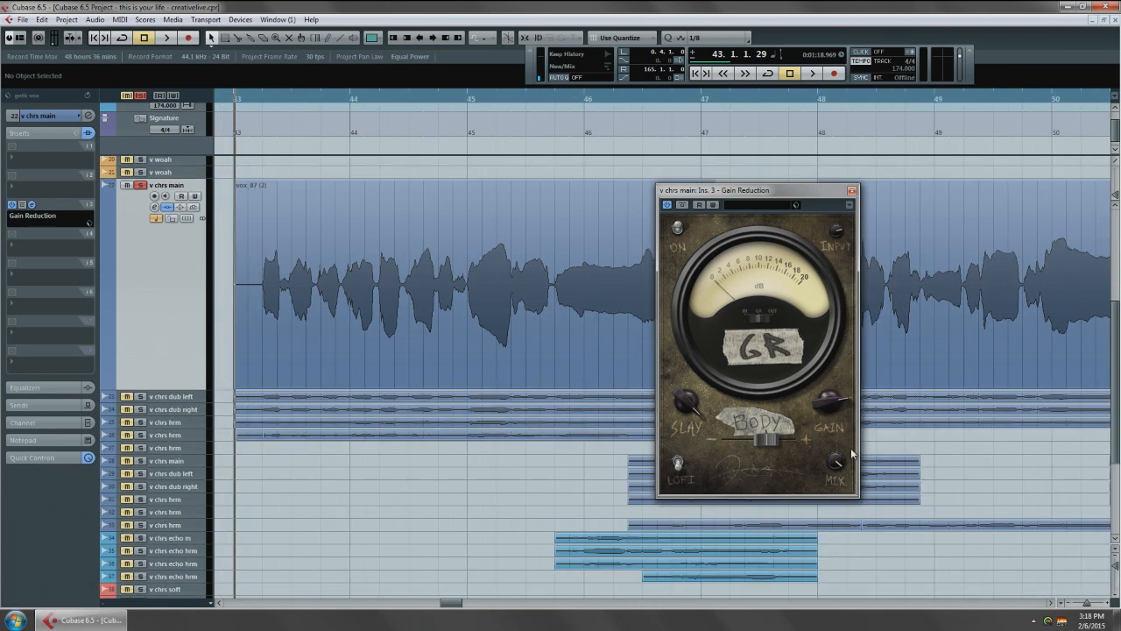
click(32, 206)
click(33, 206)
drag(467, 310, 497, 303)
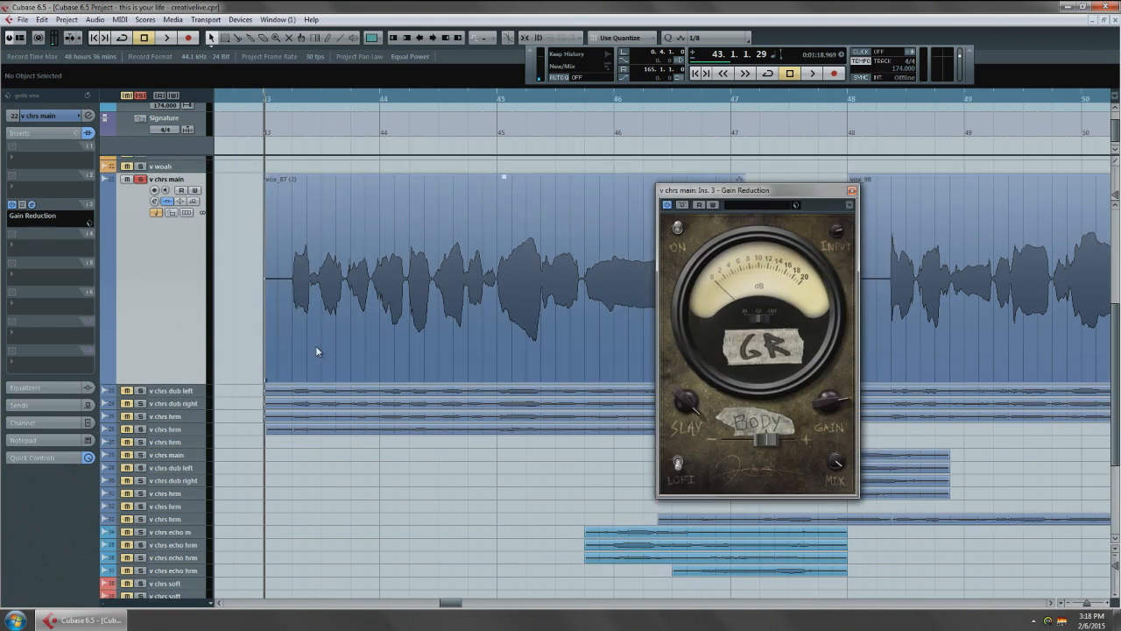
drag(494, 417, 531, 332)
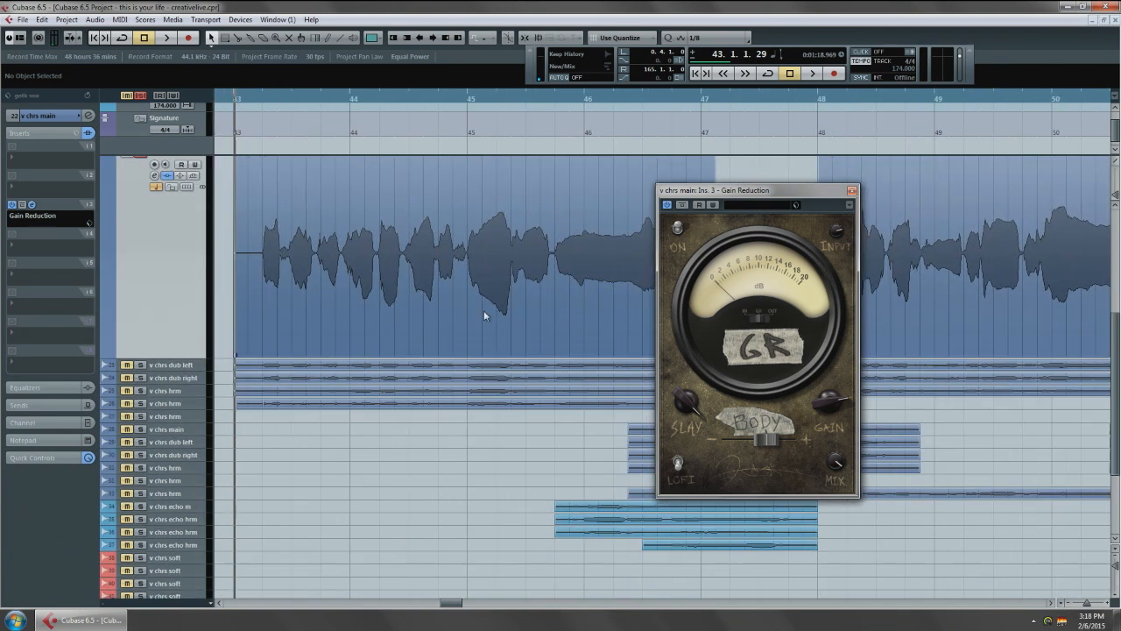
- Add the LinMB Stereo multiband compressor to insert slot 2 of the v chrs main track and move its window over the Gain Reduction window
drag(465, 304, 464, 398)
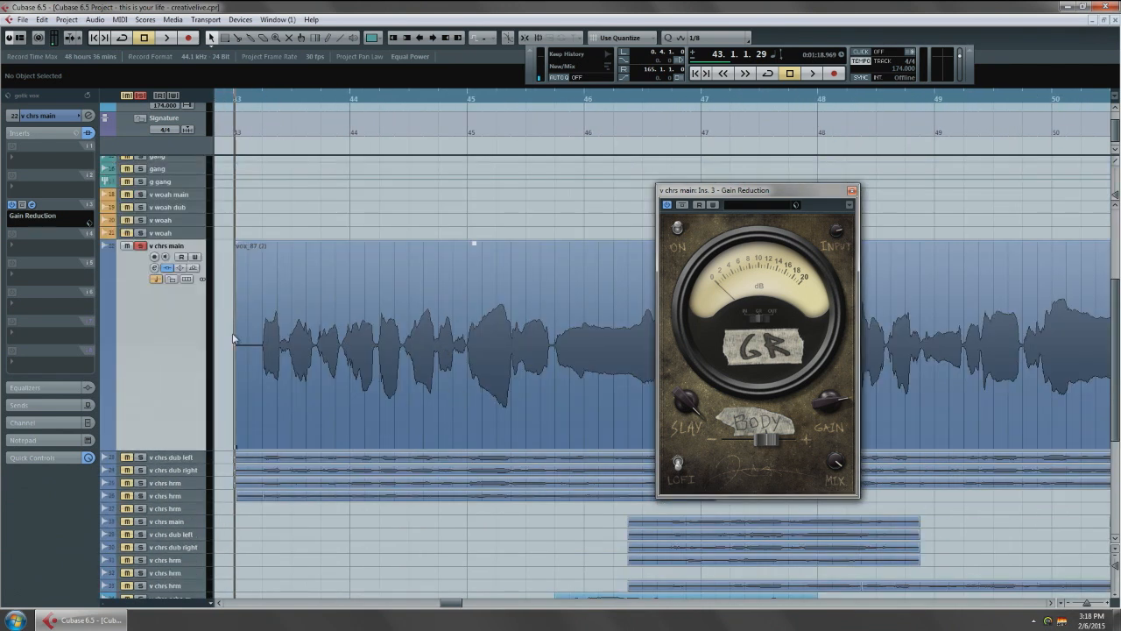
click(44, 189)
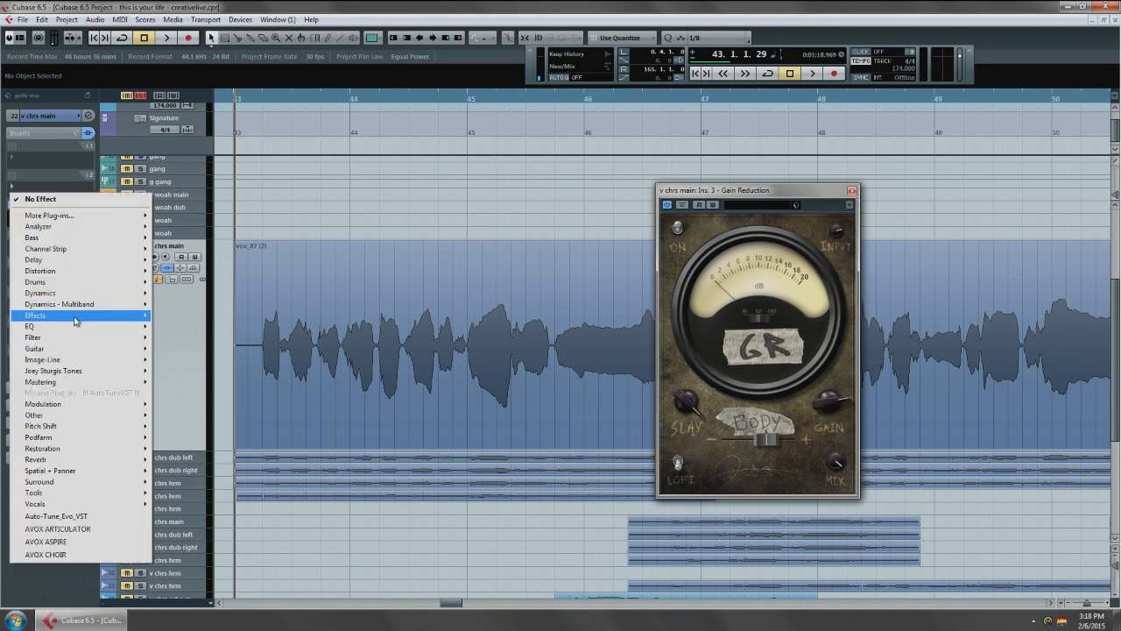
mouse_move(72, 306)
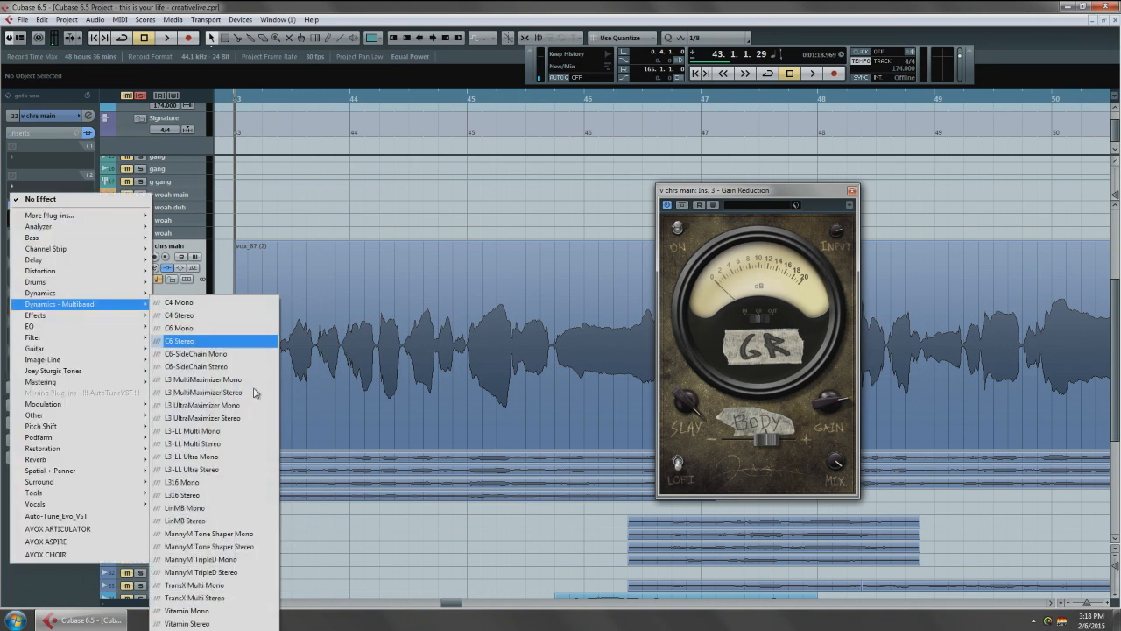
click(254, 523)
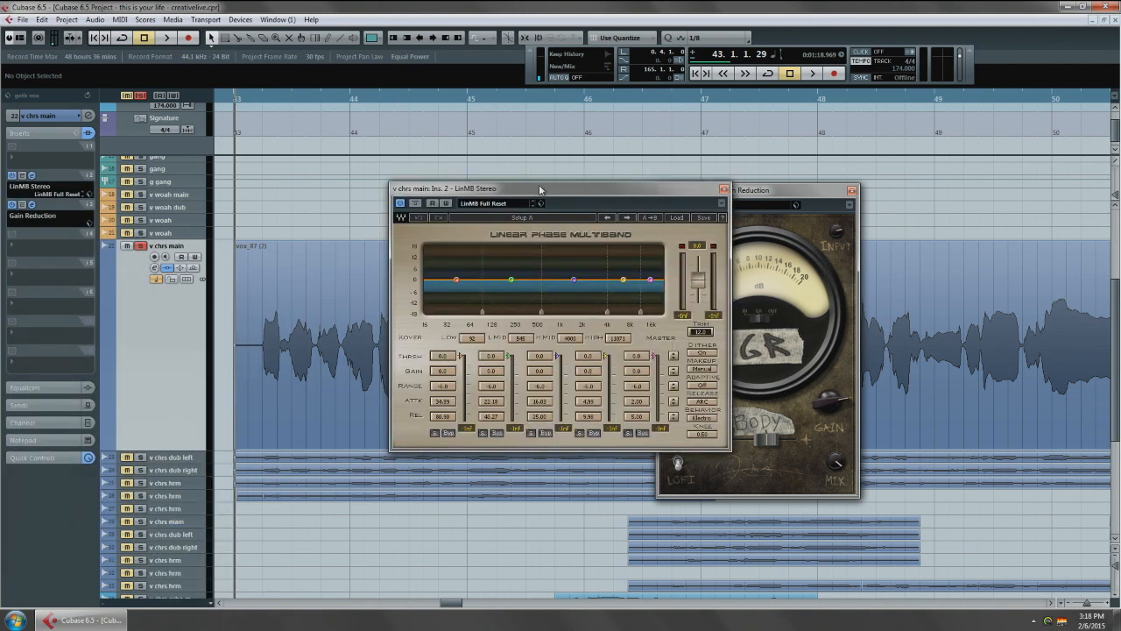
drag(540, 186, 676, 215)
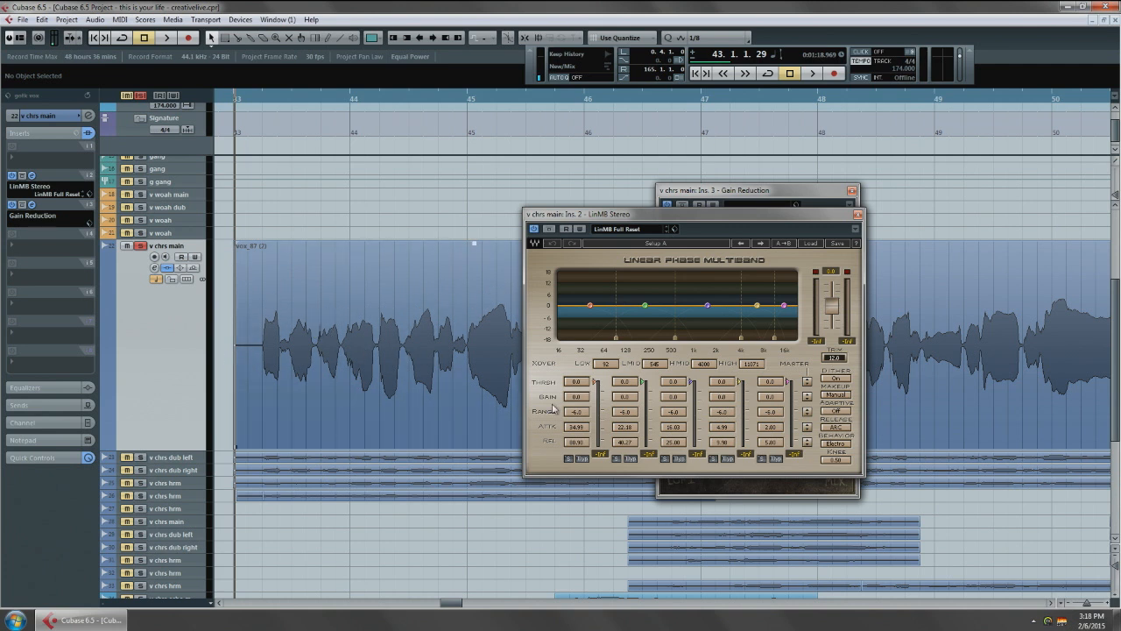
- Close the Gain Reduction editor and switch off that insert, keeping the LinMB Stereo editor open
click(32, 206)
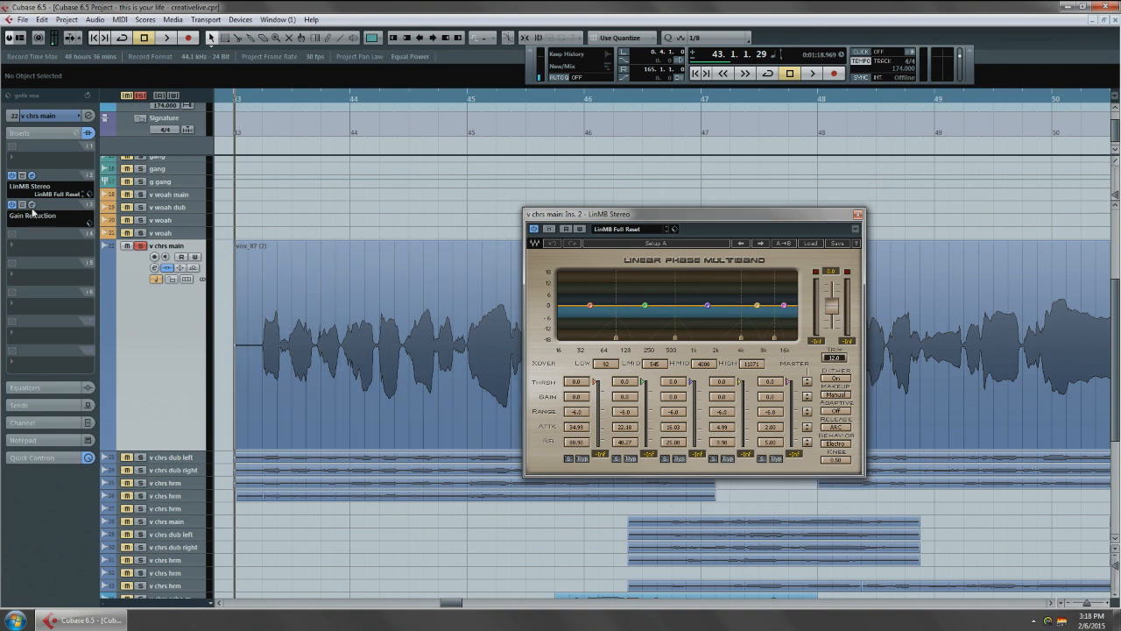
click(12, 206)
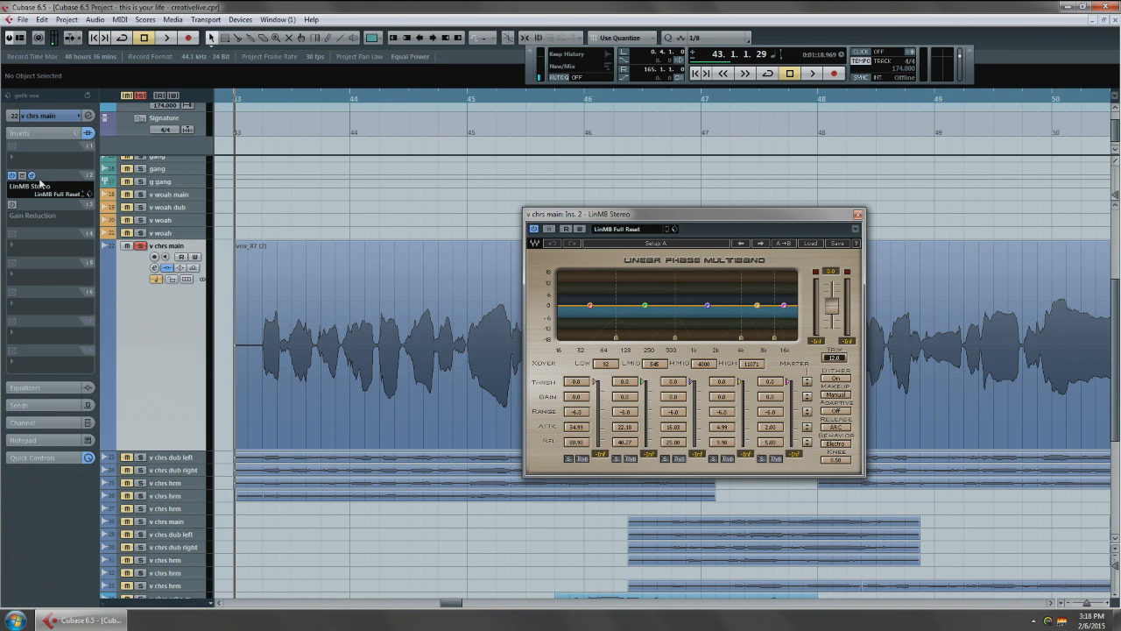
click(33, 176)
click(31, 176)
scroll(419, 328, down, 2)
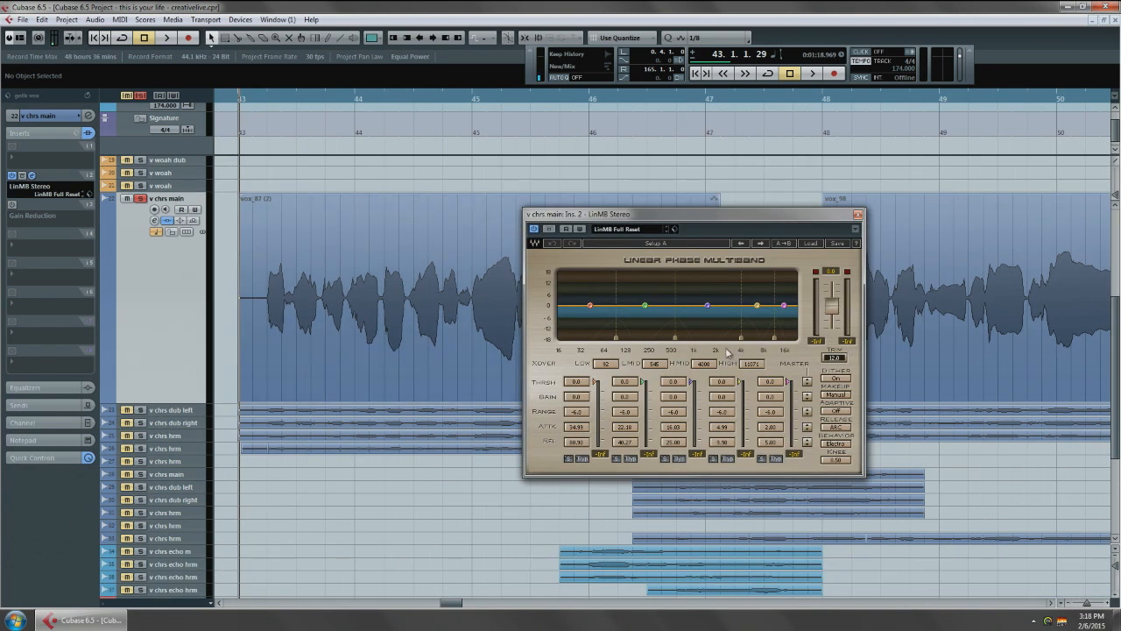
- Play the vocal phrase through the reset LinMB, and set the range of all bands to -24
key(space)
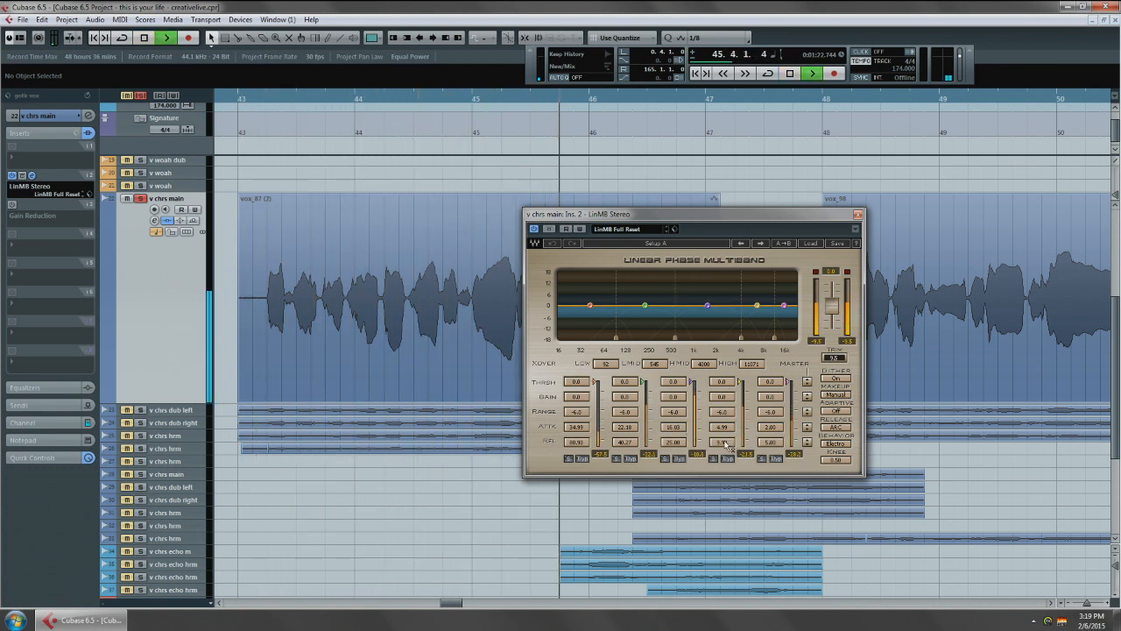
key(space)
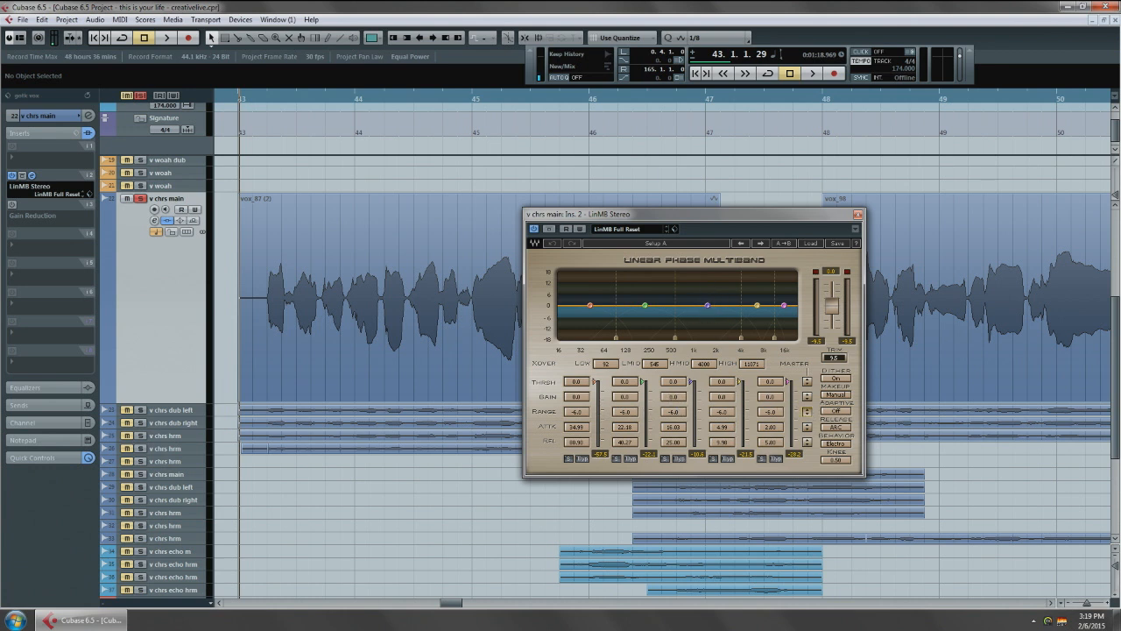
drag(807, 411, 806, 442)
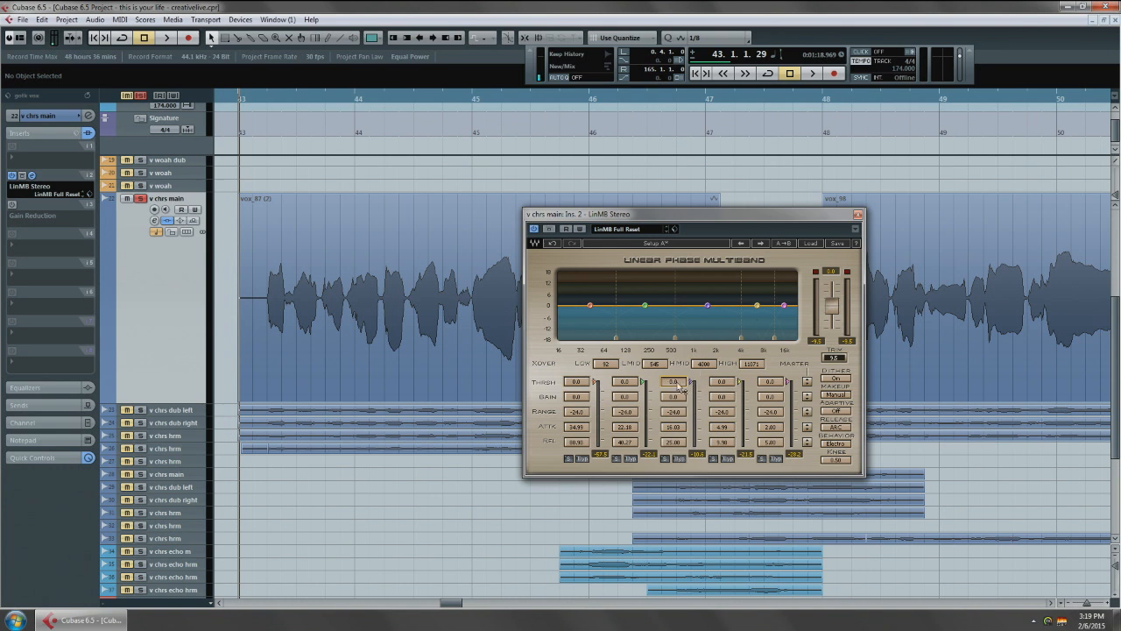
- Play the phrase while sweeping the third band's threshold down and back up to hear its compression
key(space)
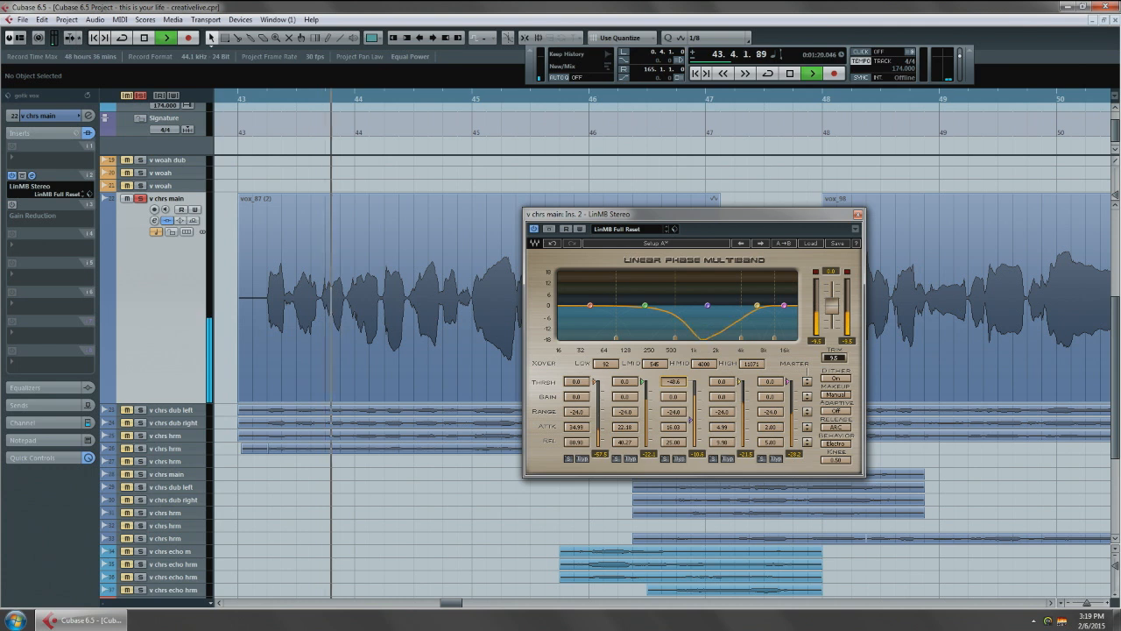
drag(691, 426, 690, 382)
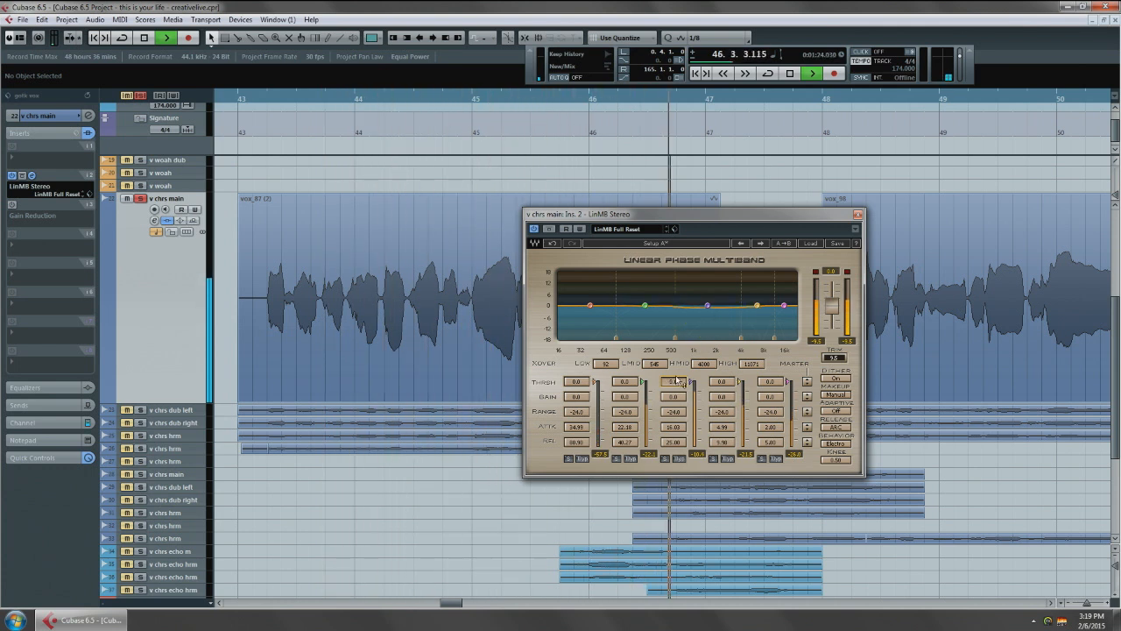
key(space)
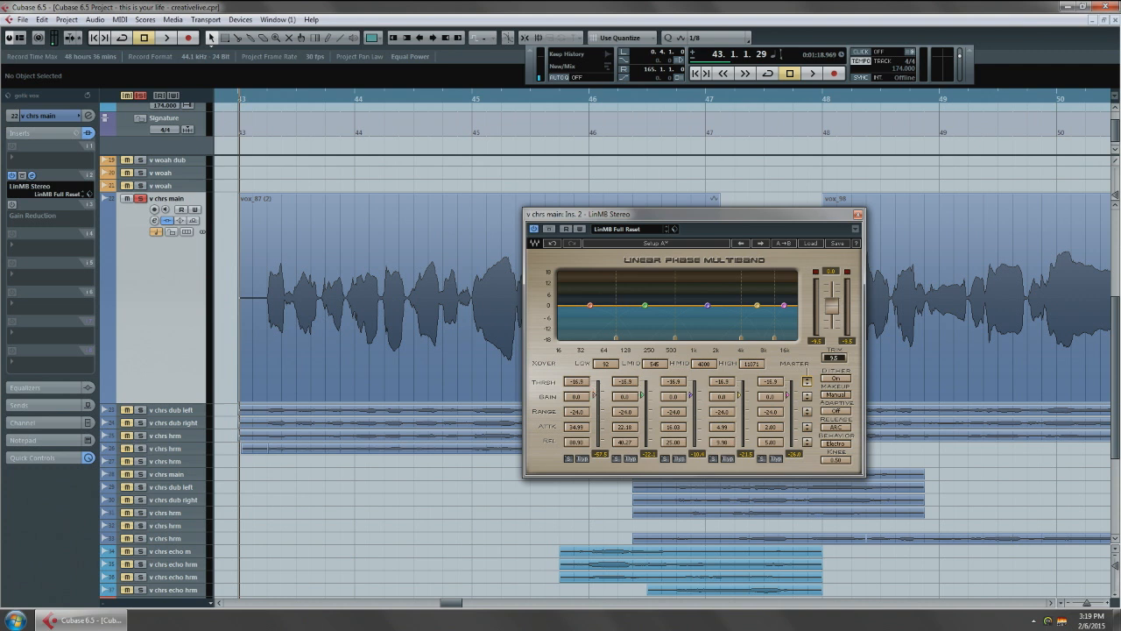
- Set the threshold of all LinMB bands to -16.2 and play the vocal phrase through them
click(808, 382)
key(space)
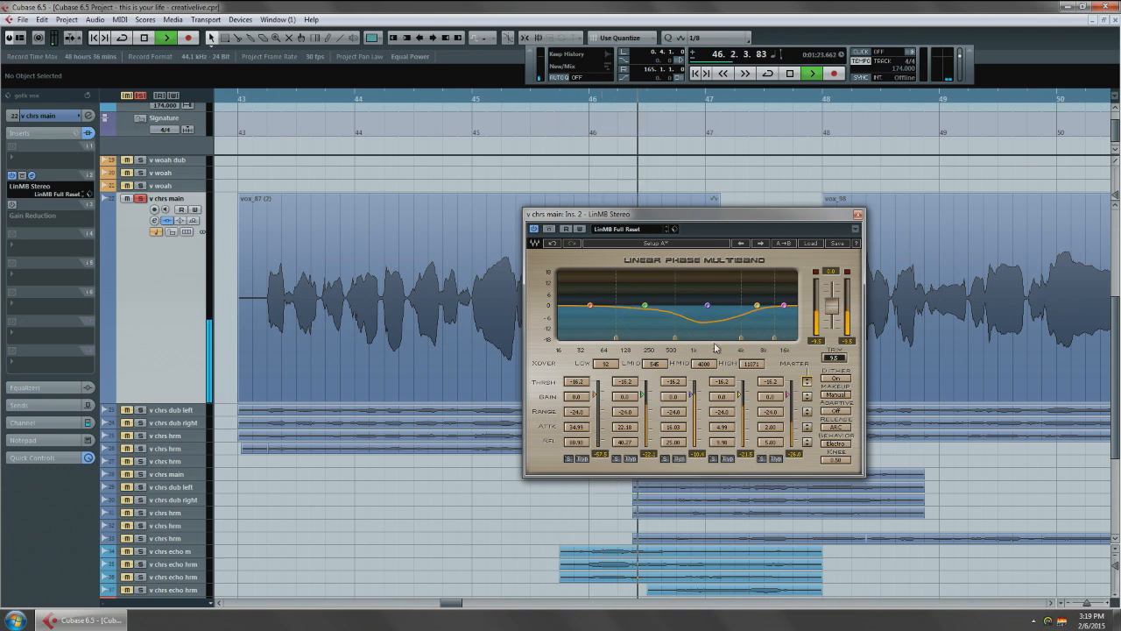
key(space)
- Replay the start of the phrase with LinMB bypassed and active to compare the sound
key(space)
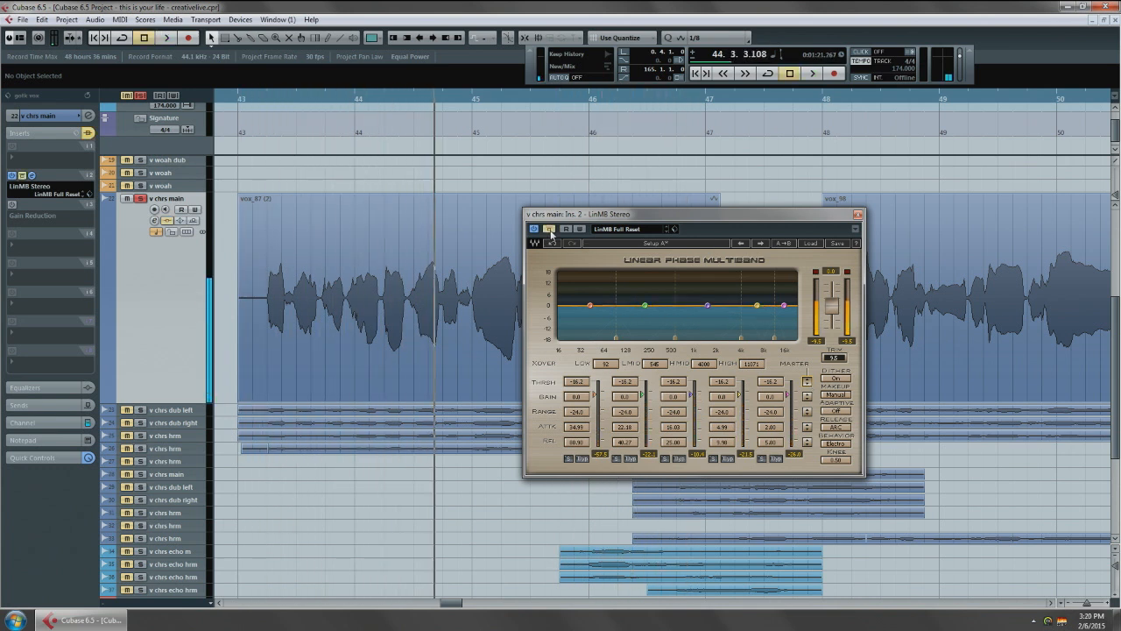
key(space)
key(space)
click(549, 228)
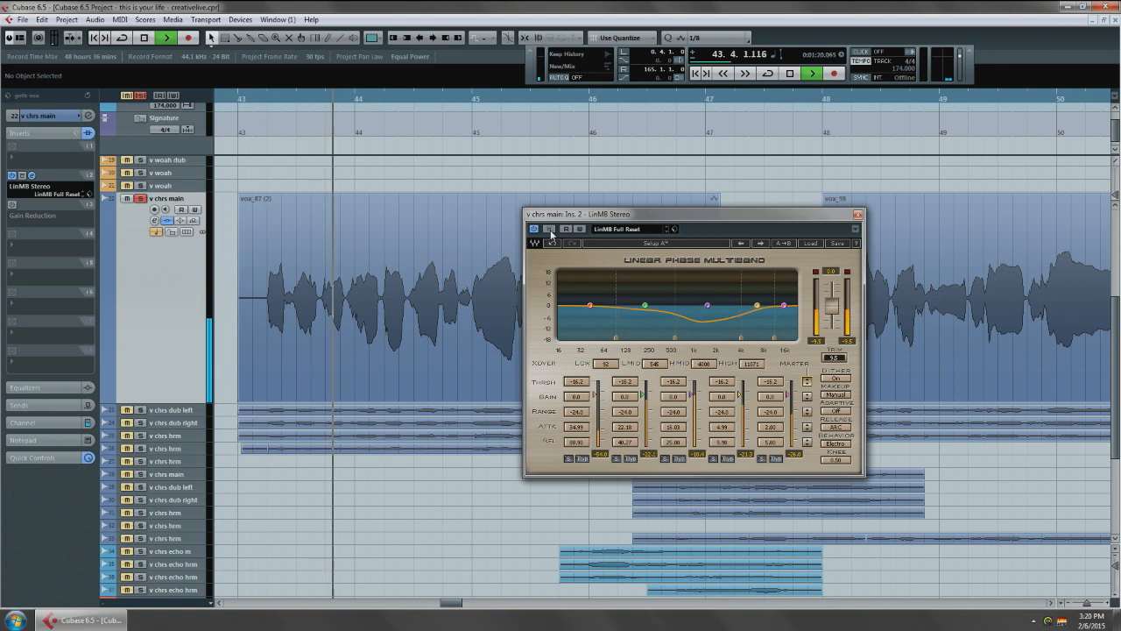
key(space)
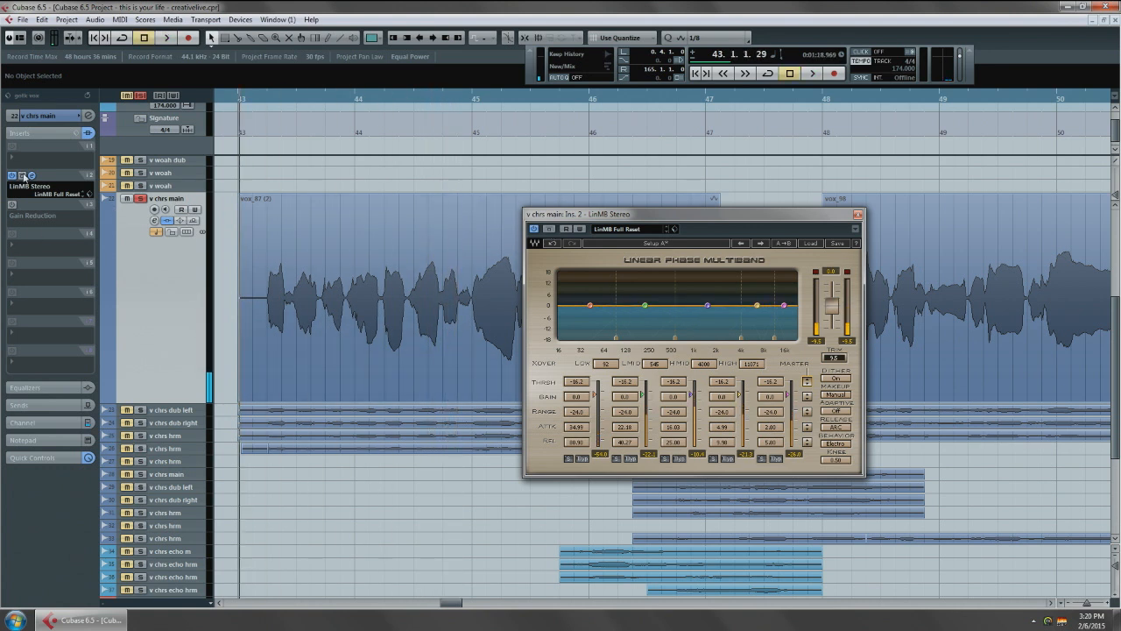
- Close the LinMB editor, reactivate Gain Reduction in slot 3 with its editor open, and play the phrase through both compressors
click(31, 178)
click(40, 214)
key(space)
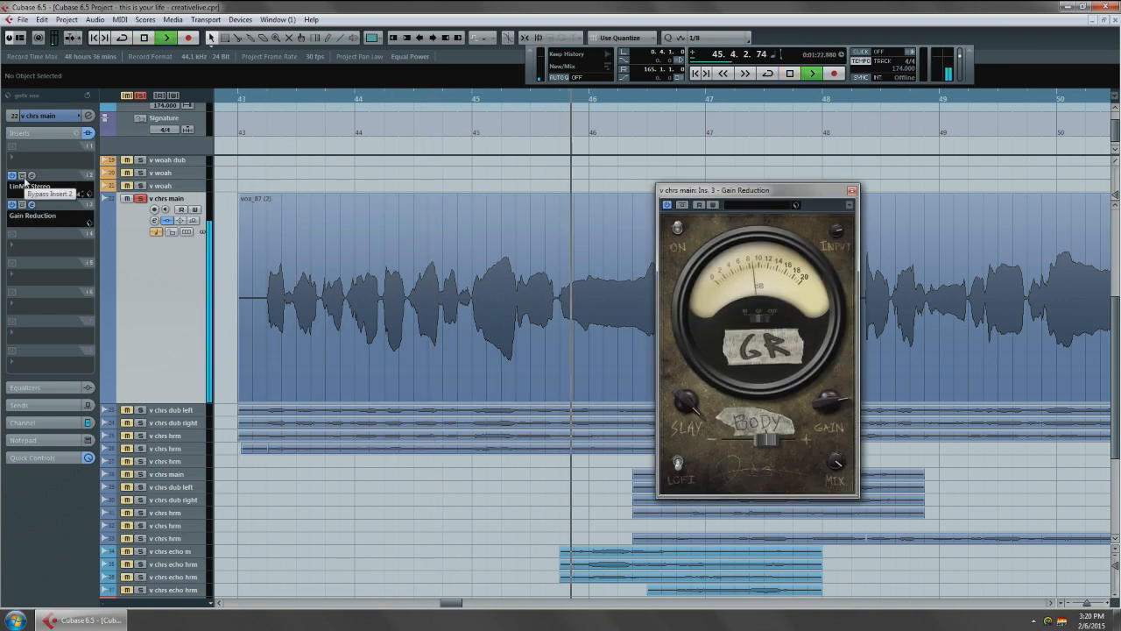
key(space)
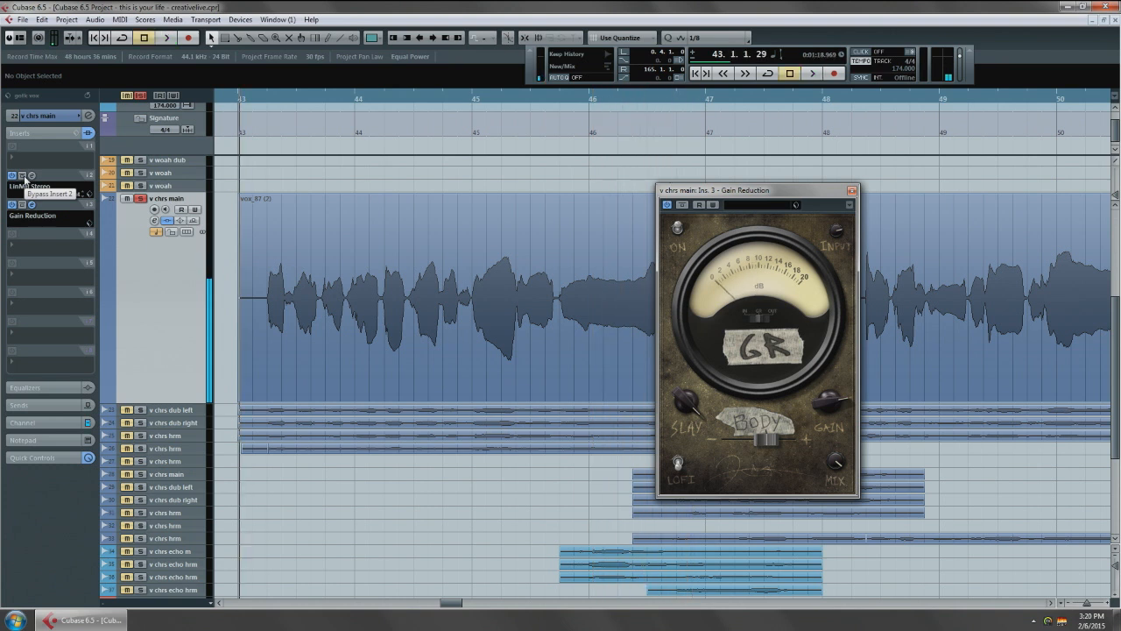
- Replay the phrase with LinMB bypassed and active ahead of Gain Reduction, and close the Gain Reduction editor
key(space)
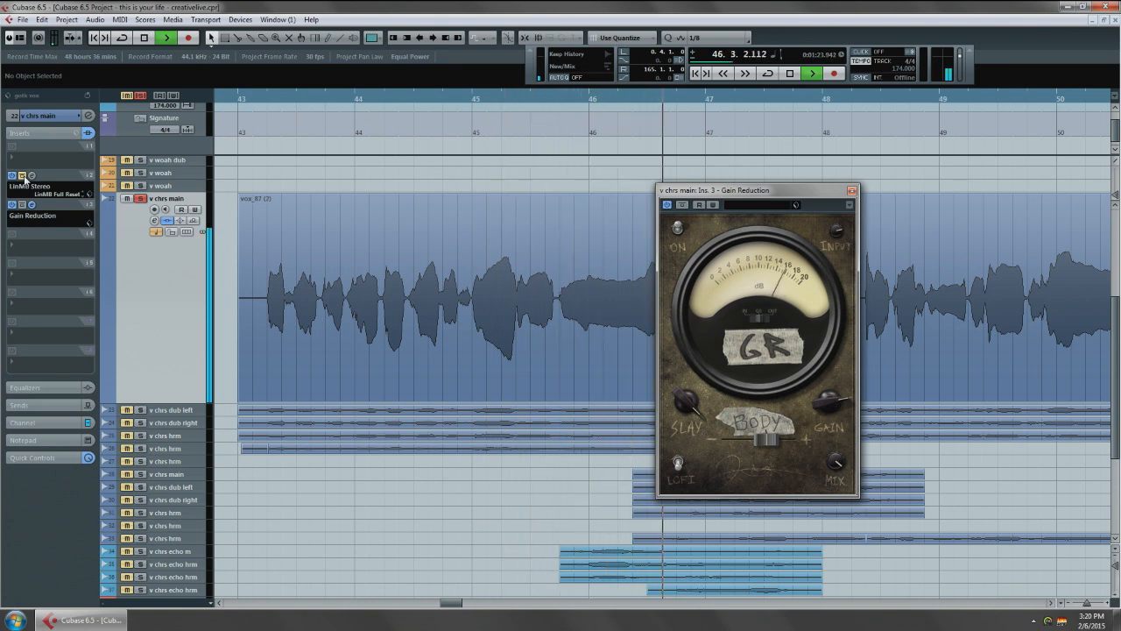
key(space)
key(space)
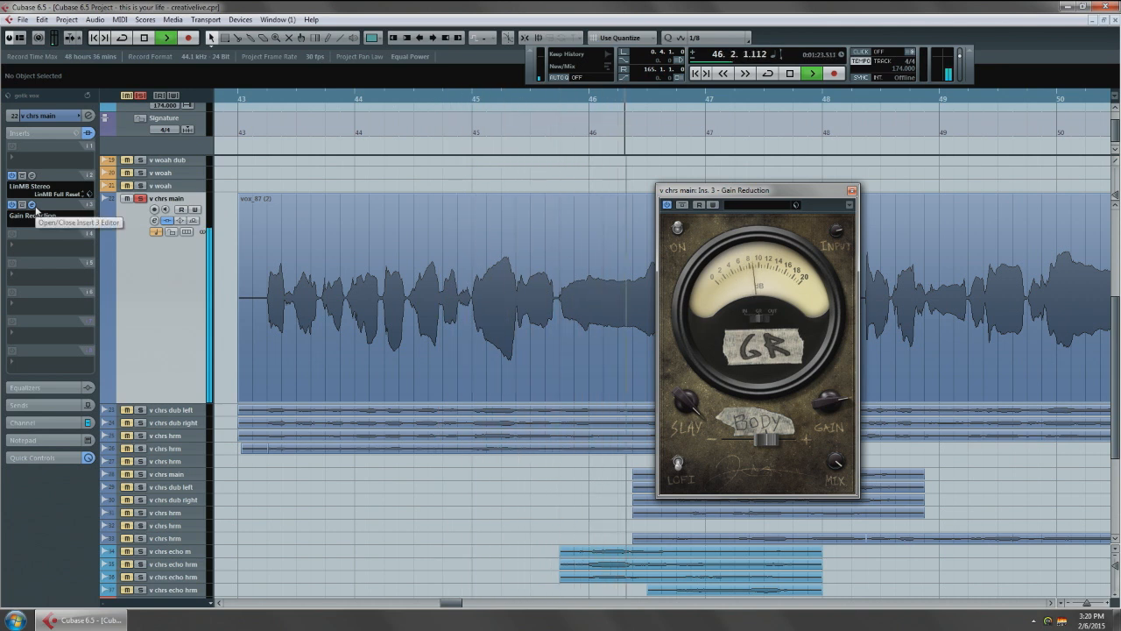
click(33, 204)
key(space)
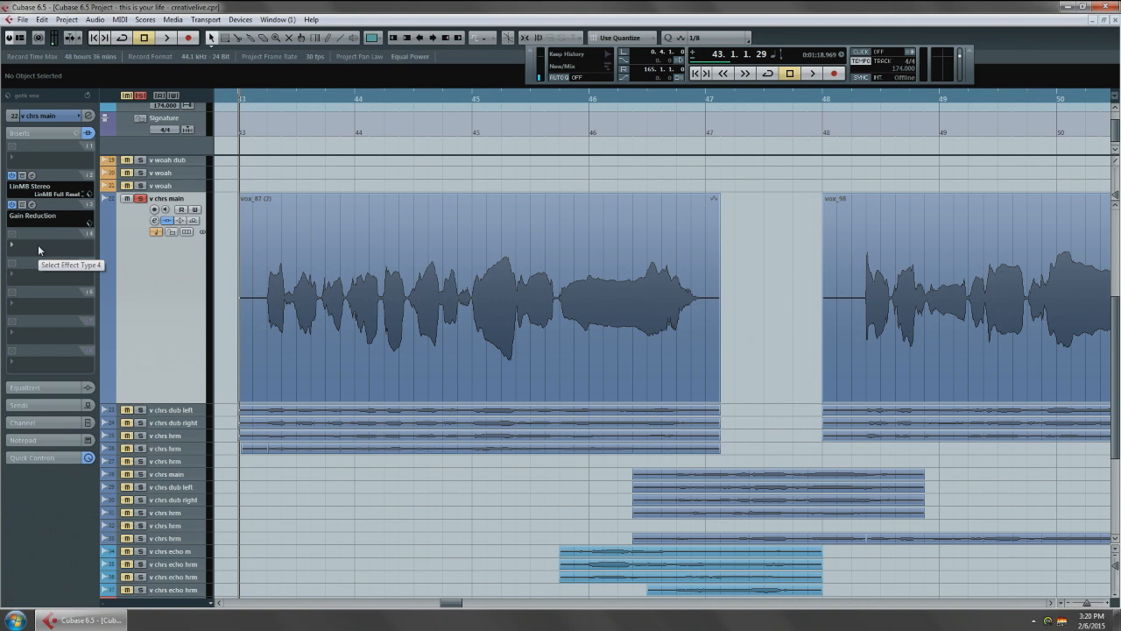
- Add the Q10 Stereo equalizer to insert slot 4 of the v chrs main track
click(39, 247)
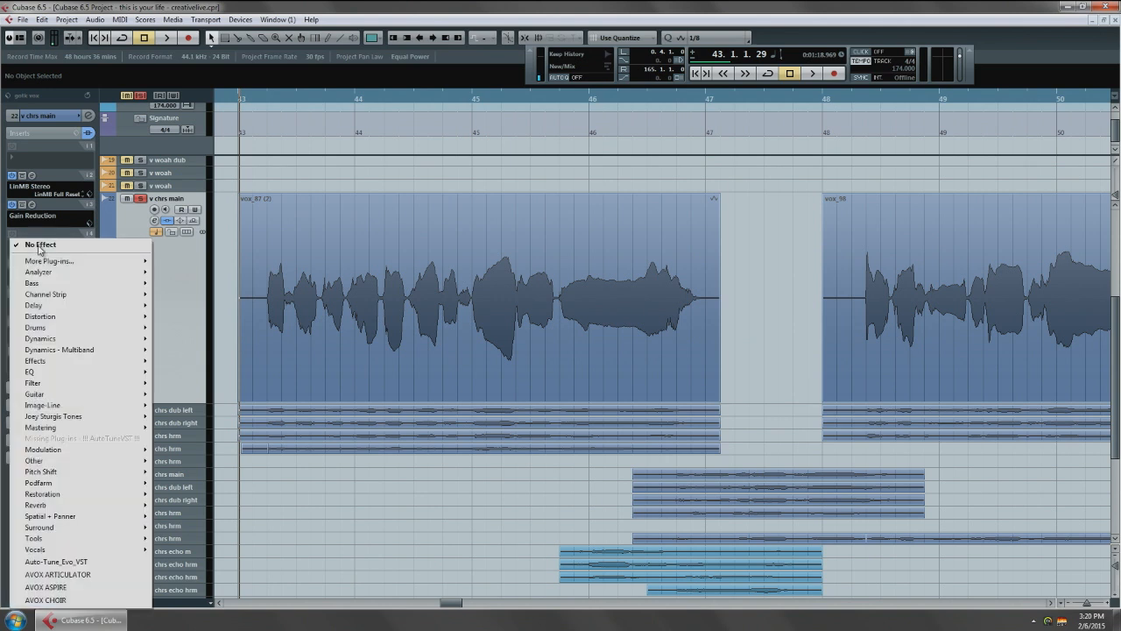
mouse_move(49, 375)
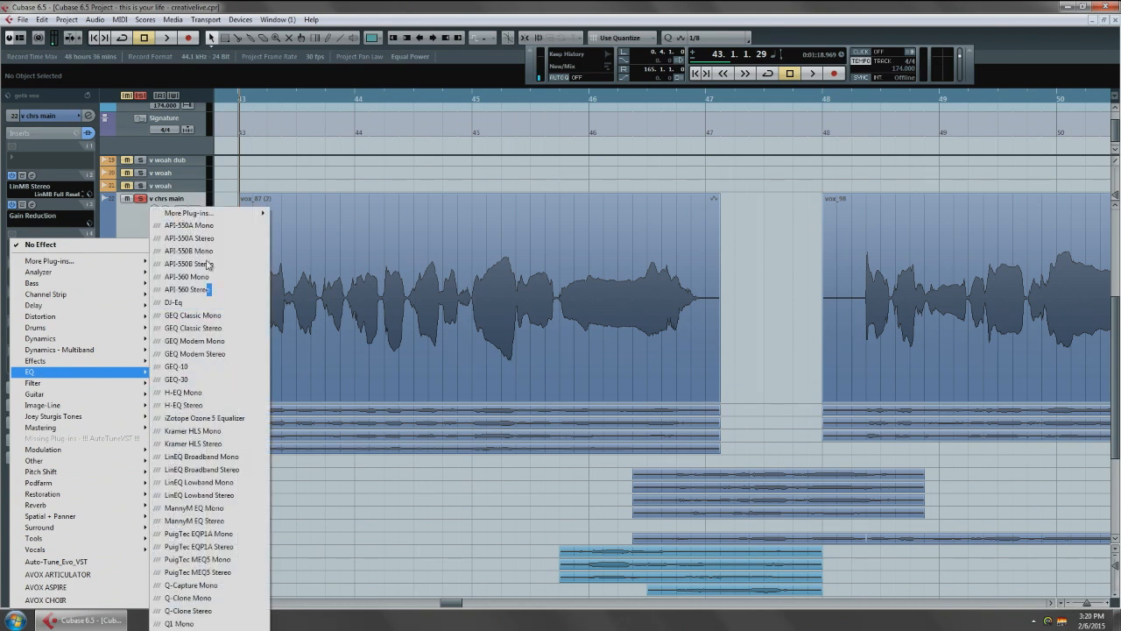
mouse_move(232, 215)
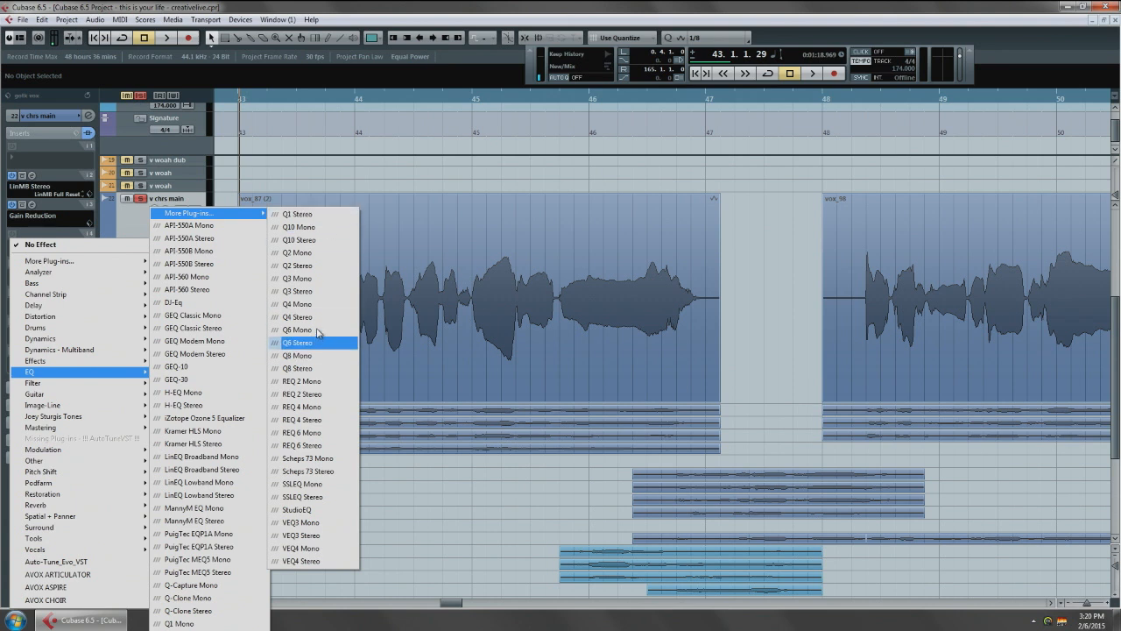
click(332, 238)
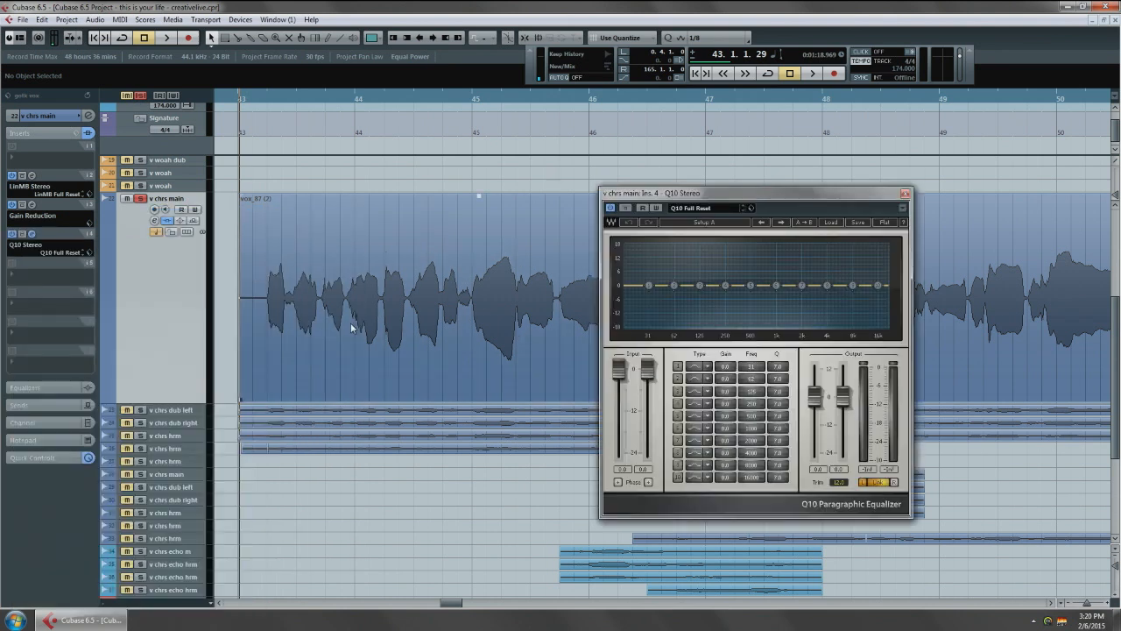
- Play the vocal phrase while trying a boost with Q10 band 7 just above 2 kHz
scroll(522, 292, down, 1)
key(space)
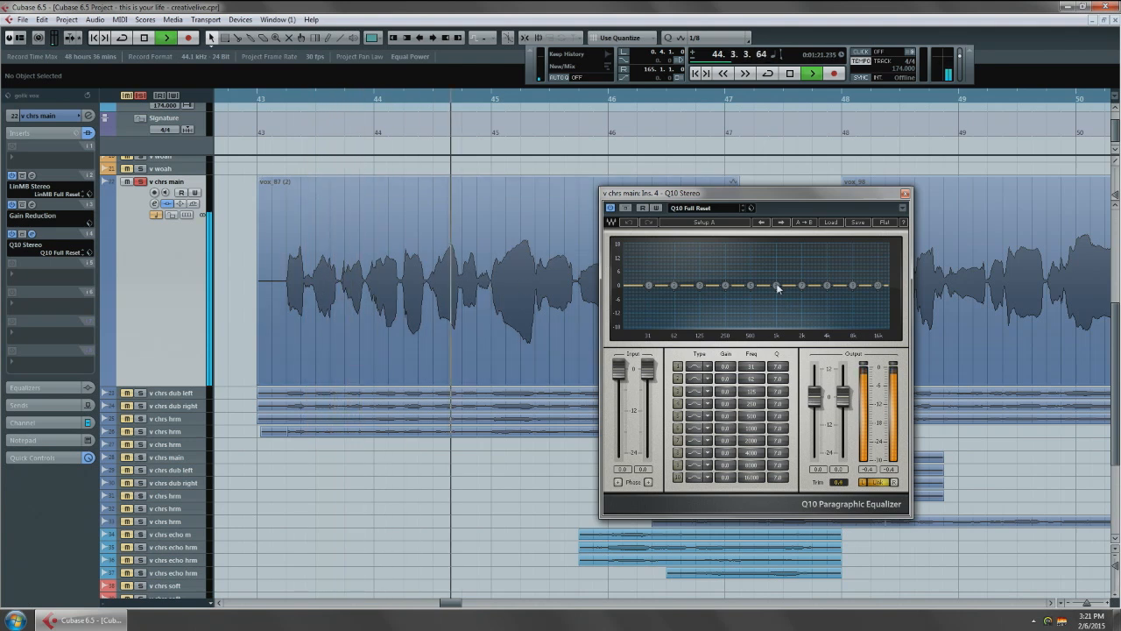
scroll(523, 269, right, 3)
scroll(523, 268, up, 1)
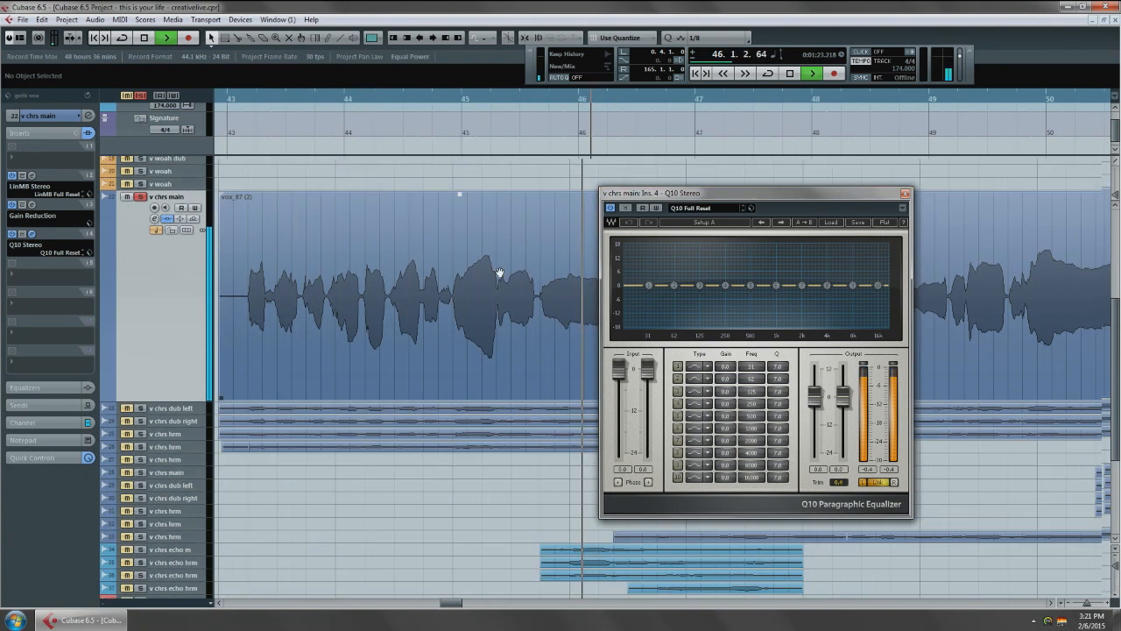
mouse_move(802, 285)
mouse_down()
mouse_move(800, 299)
mouse_move(792, 268)
mouse_move(805, 264)
mouse_up()
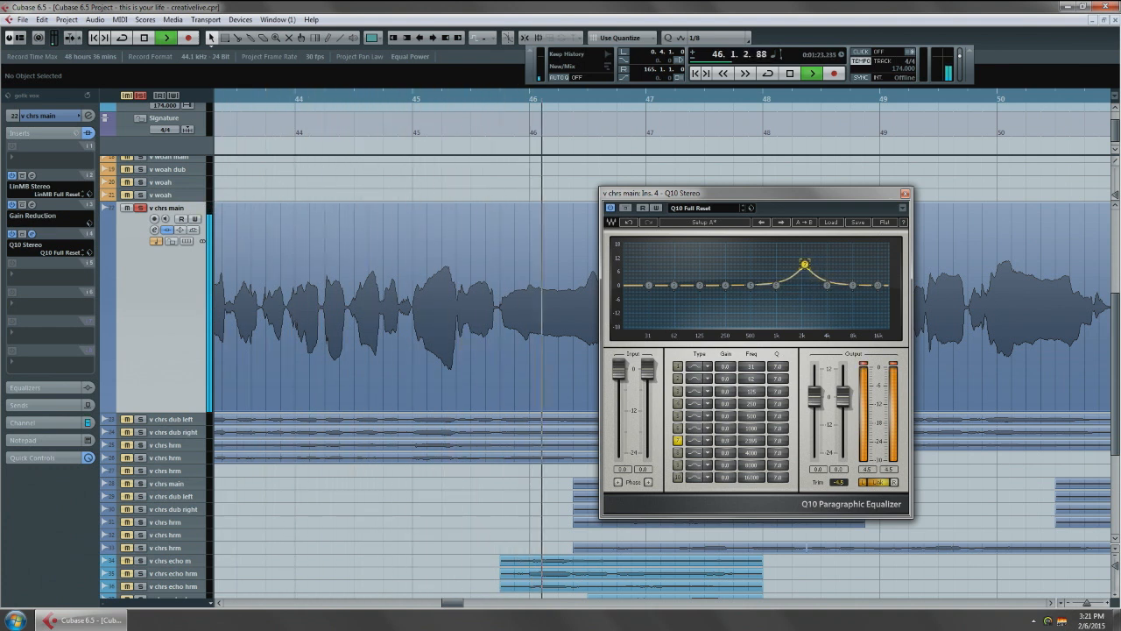
key(space)
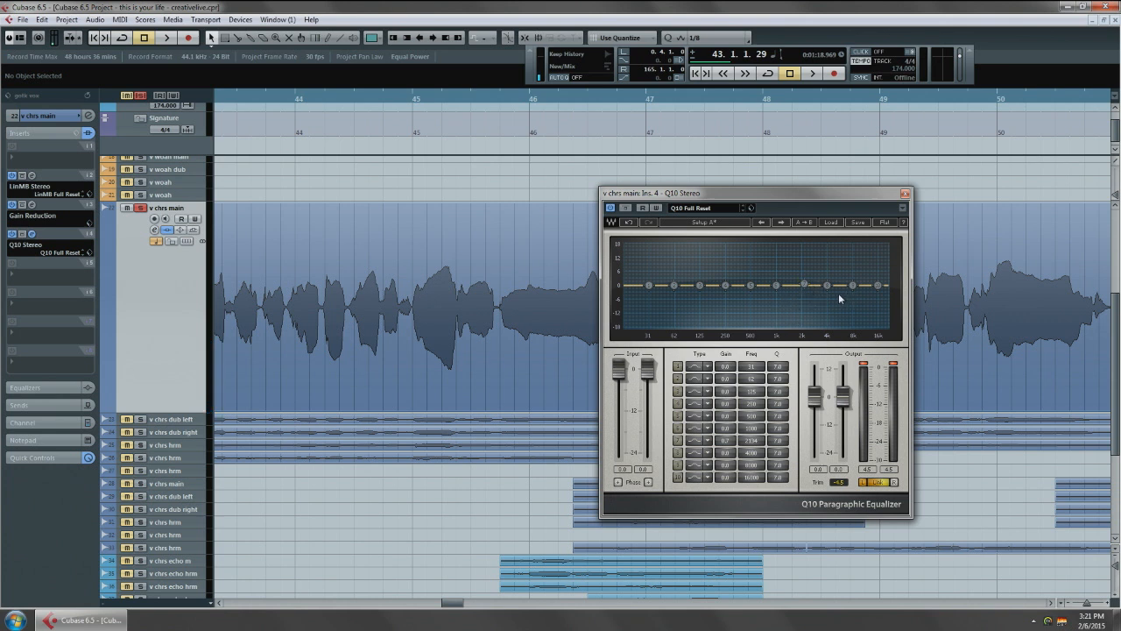
- Move Q10 band 7 to 331 Hz with a cut of about 5 dB while auditioning the phrase
key(space)
drag(810, 288, 742, 298)
key(space)
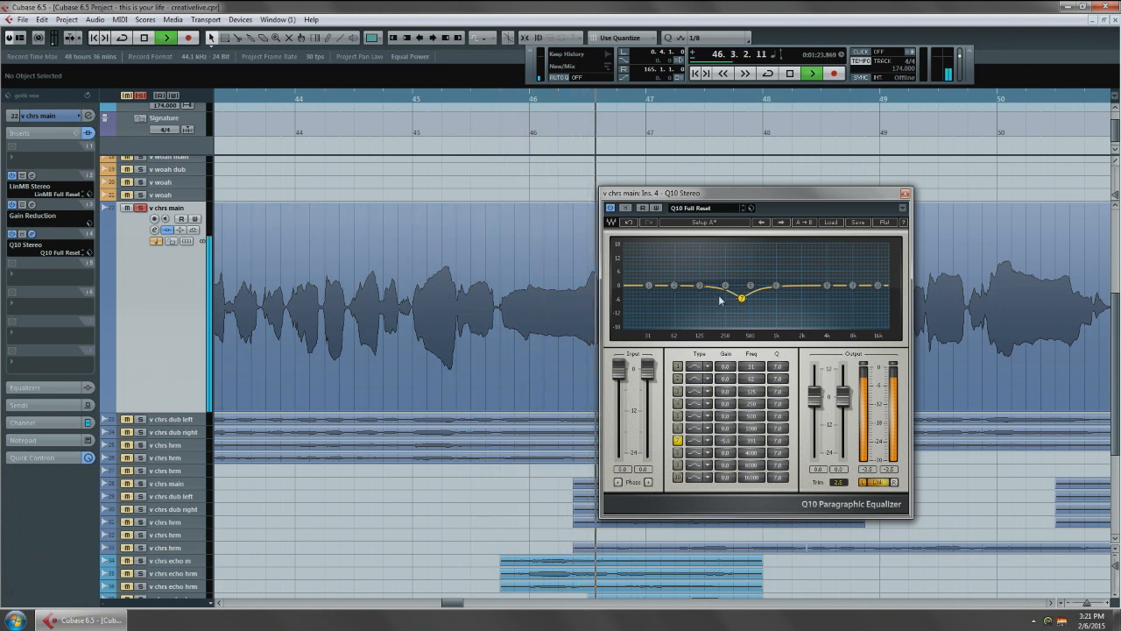
- Boost Q10 band 6 by about 7 dB at 1404 Hz with a narrower Q during playback, and stop at bar 48
drag(777, 285, 790, 264)
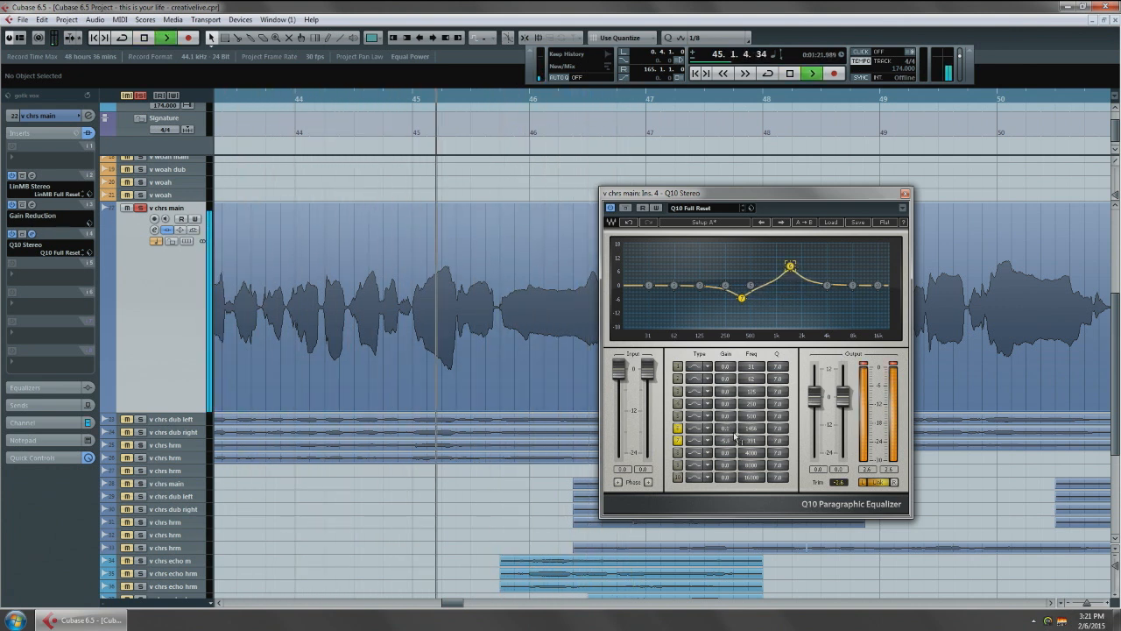
drag(778, 428, 778, 415)
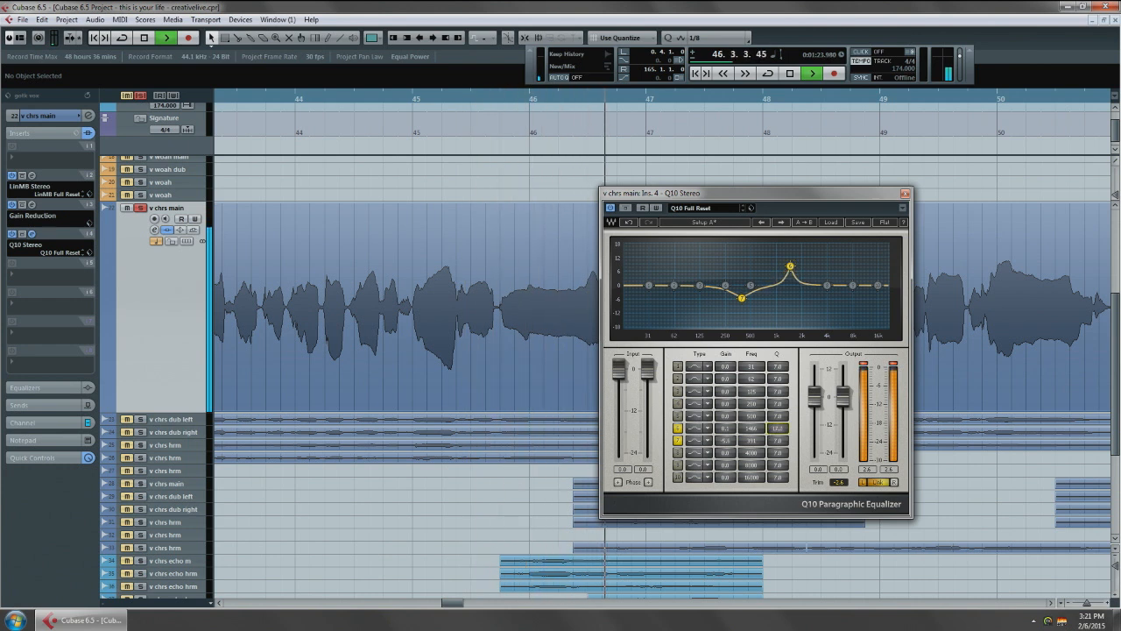
drag(794, 266, 793, 268)
key(space)
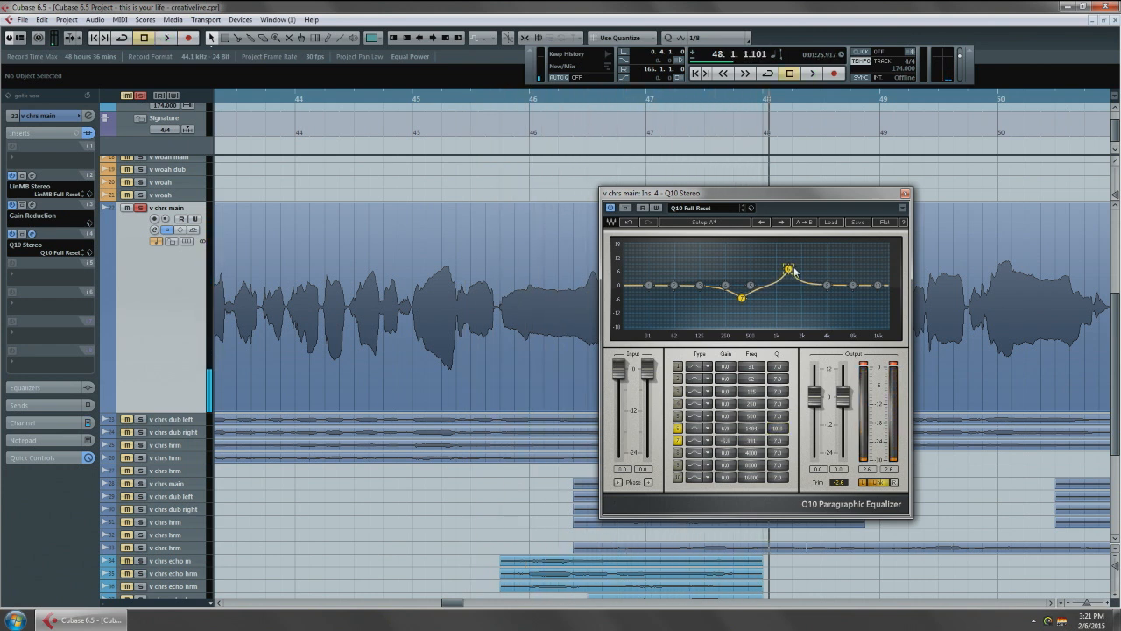
- Turn Q10 band 6 into a cut of about 6 dB near 1.4 kHz while replaying the vocal phrase
key(space)
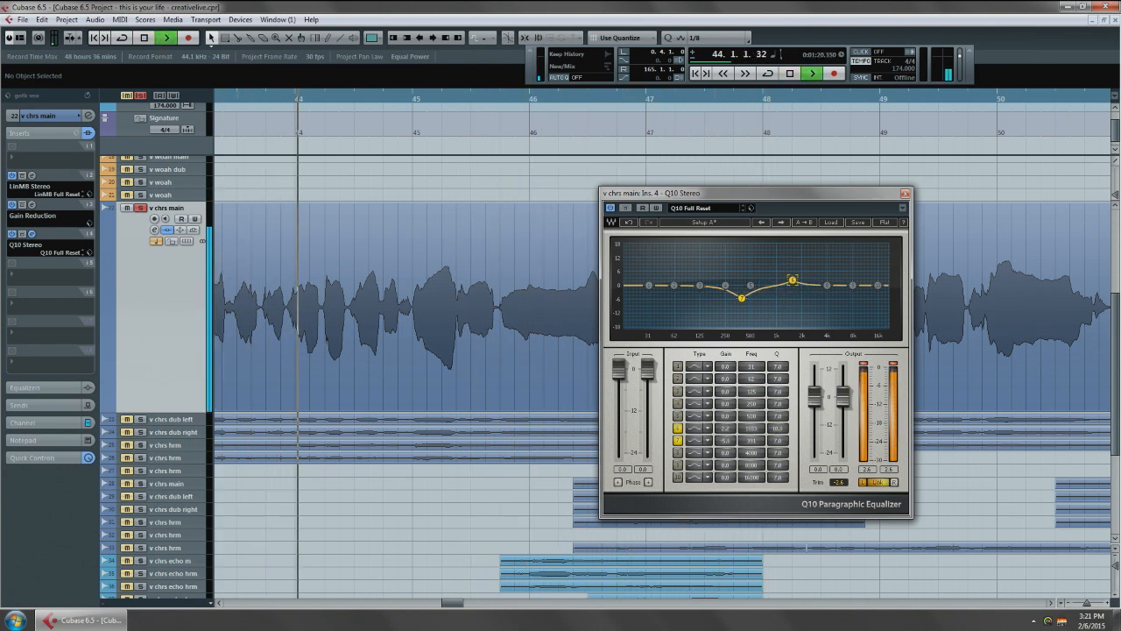
drag(791, 268, 791, 299)
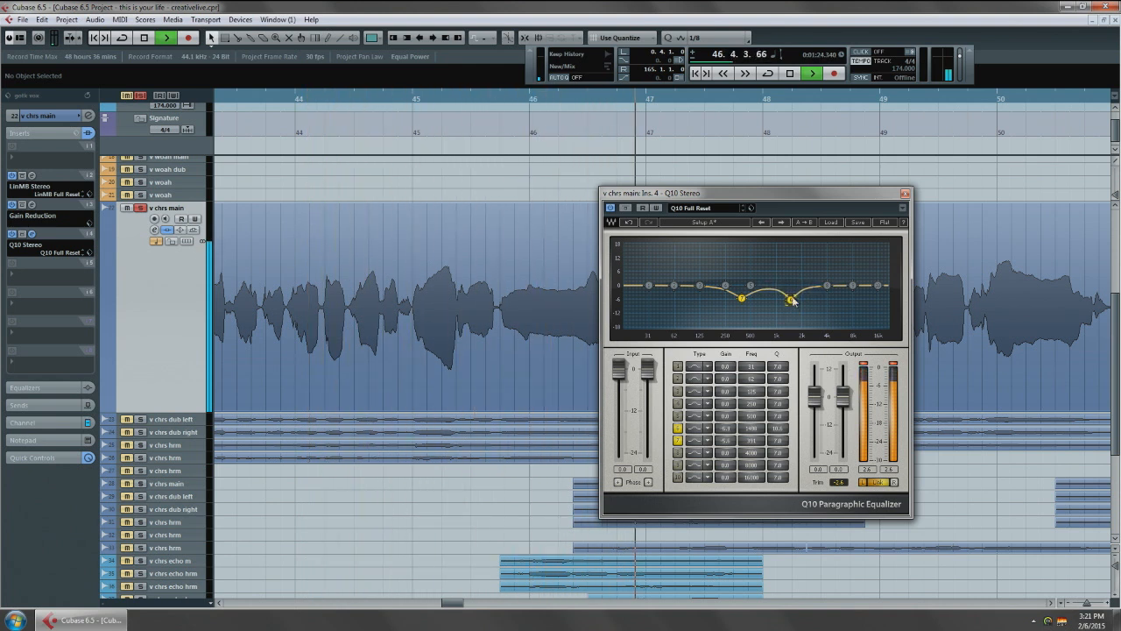
key(space)
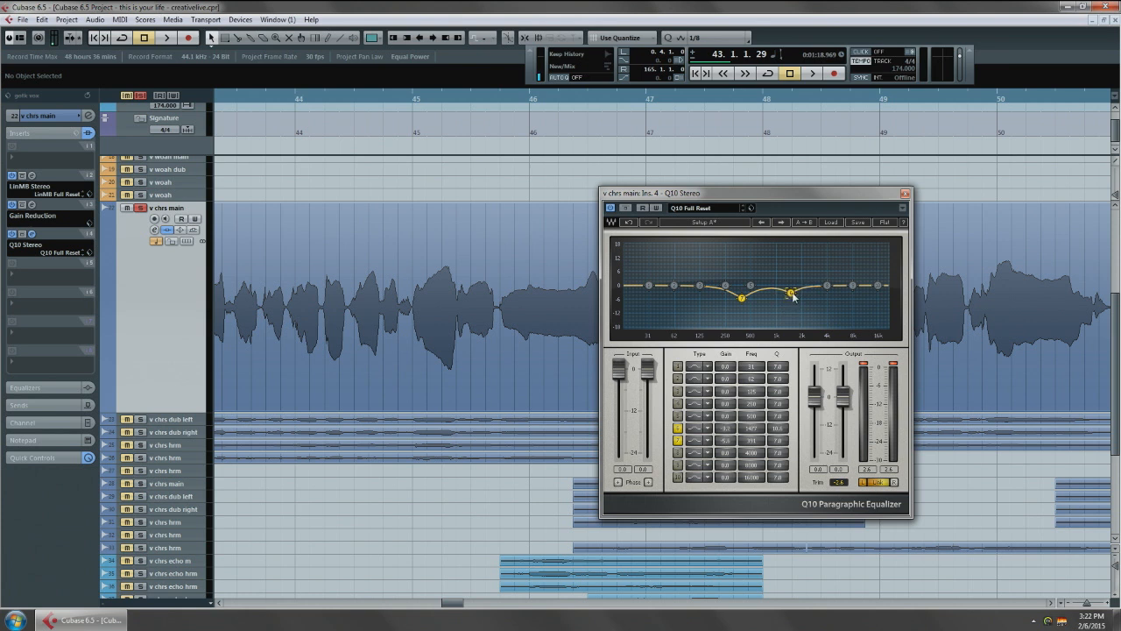
key(space)
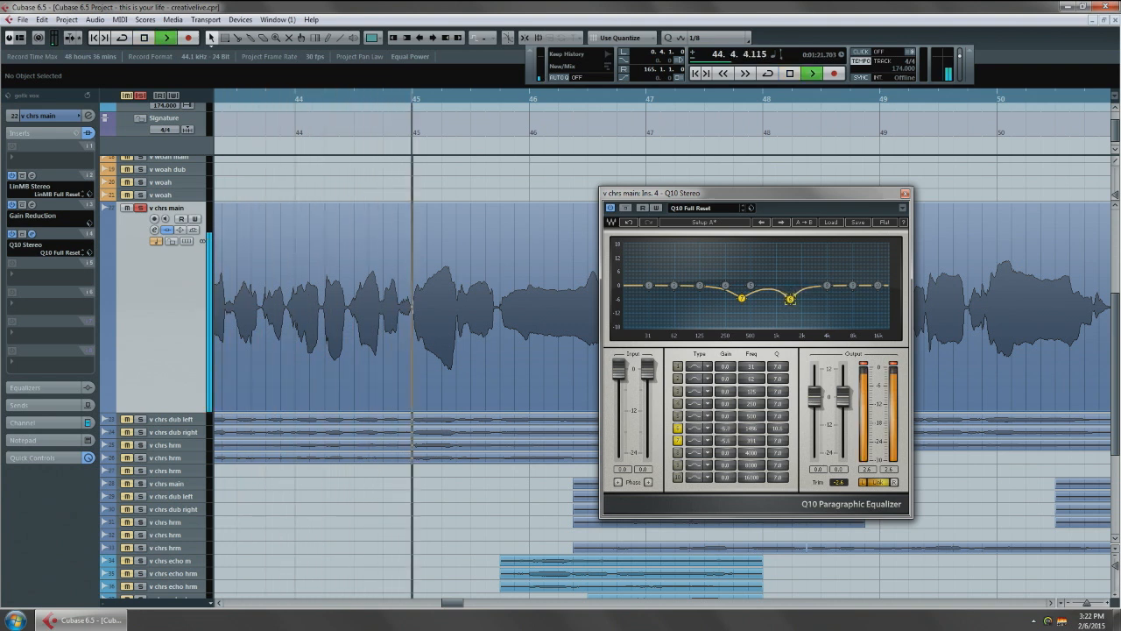
- Ease the cuts on Q10 bands 6 and 7 to about 3 dB and compare the phrase with the equalizer bypassed
drag(799, 269, 740, 292)
key(space)
key(space)
key(space)
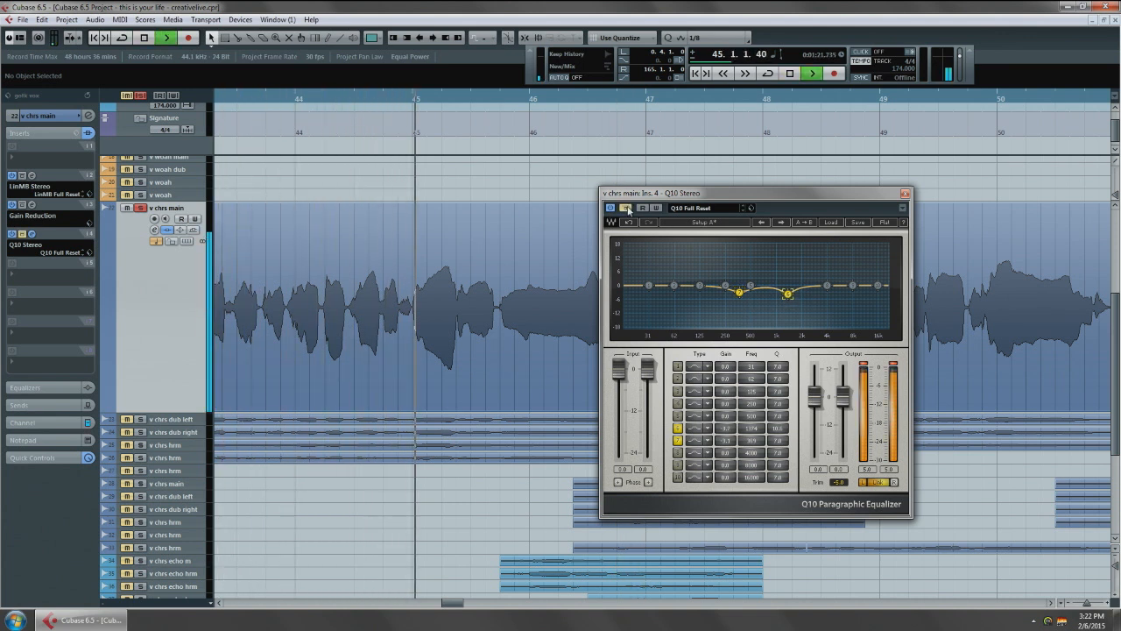
key(space)
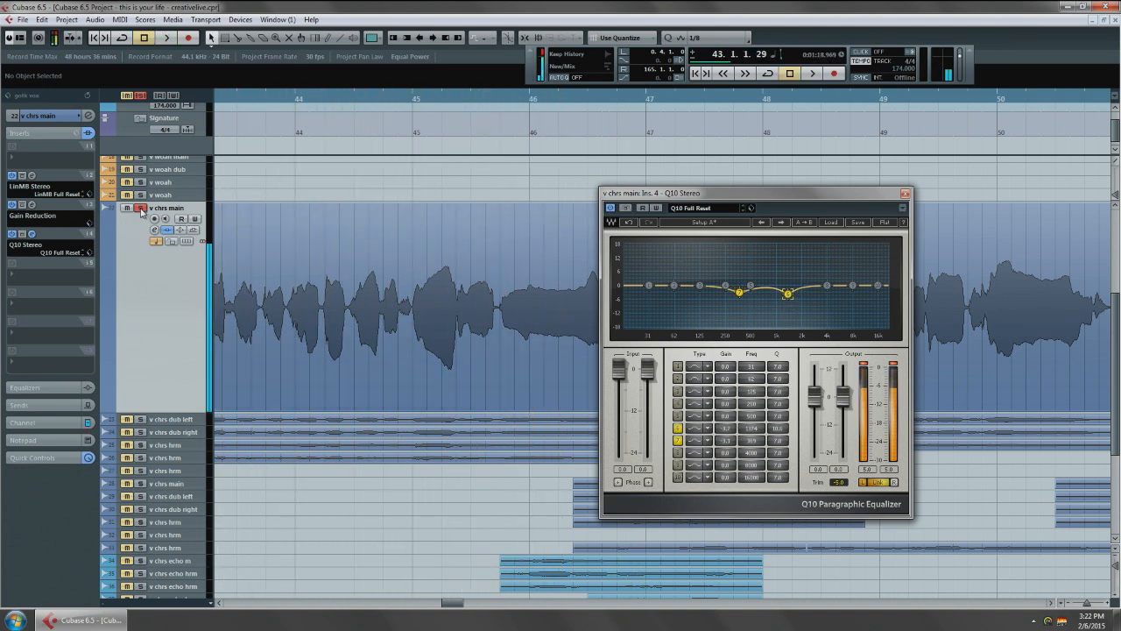
- Unsolo v chrs main, close its Q10 equalizer, and bring the chorus vocal tracks back to an even height
click(140, 208)
click(905, 194)
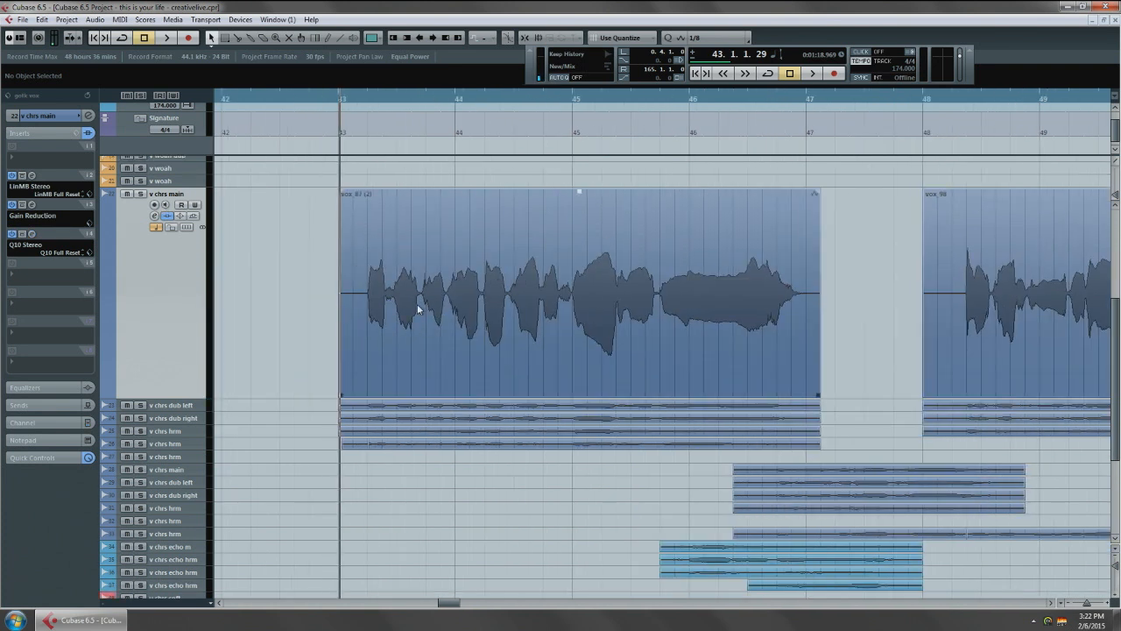
click(186, 406)
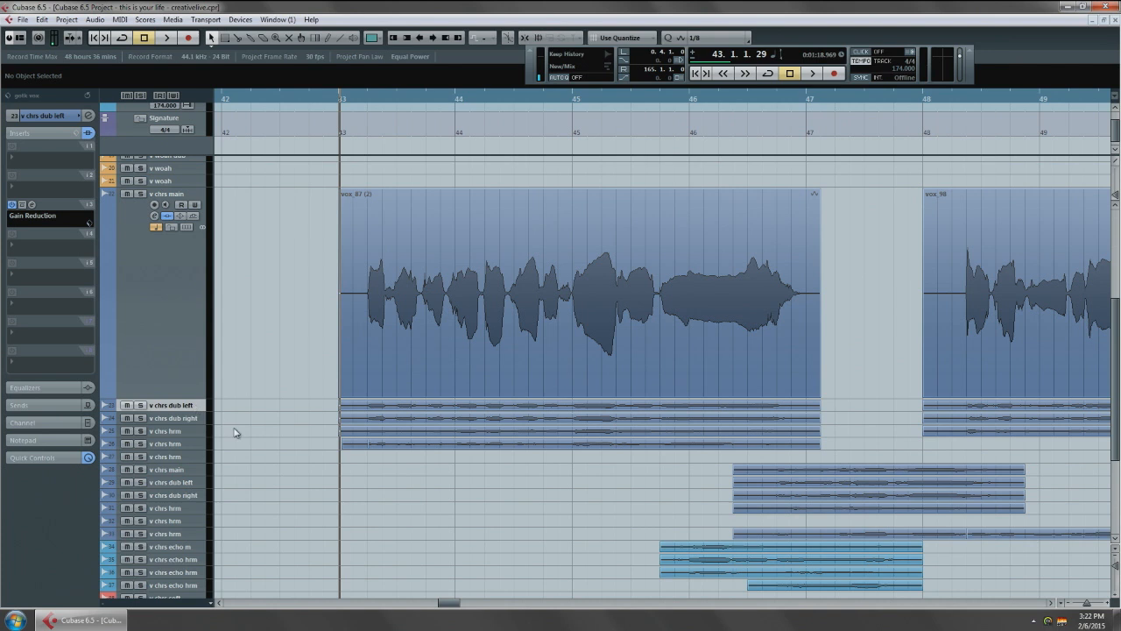
click(1116, 550)
click(1031, 430)
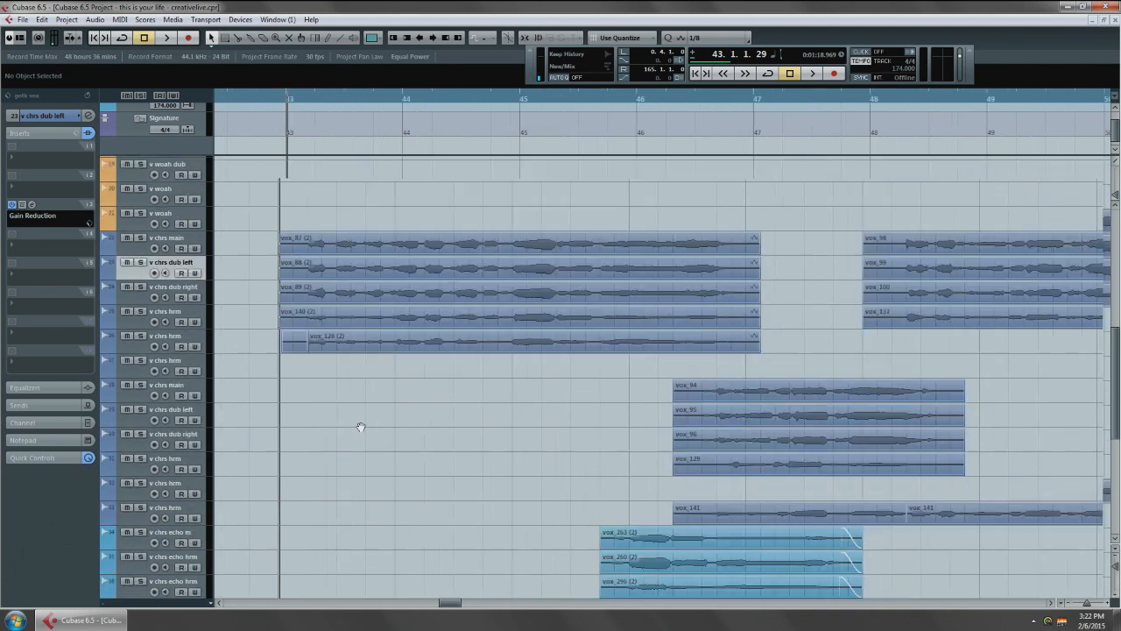
- Check the inserts of v chrs dub right and the first v chrs hrm track, including in the mixer
click(182, 293)
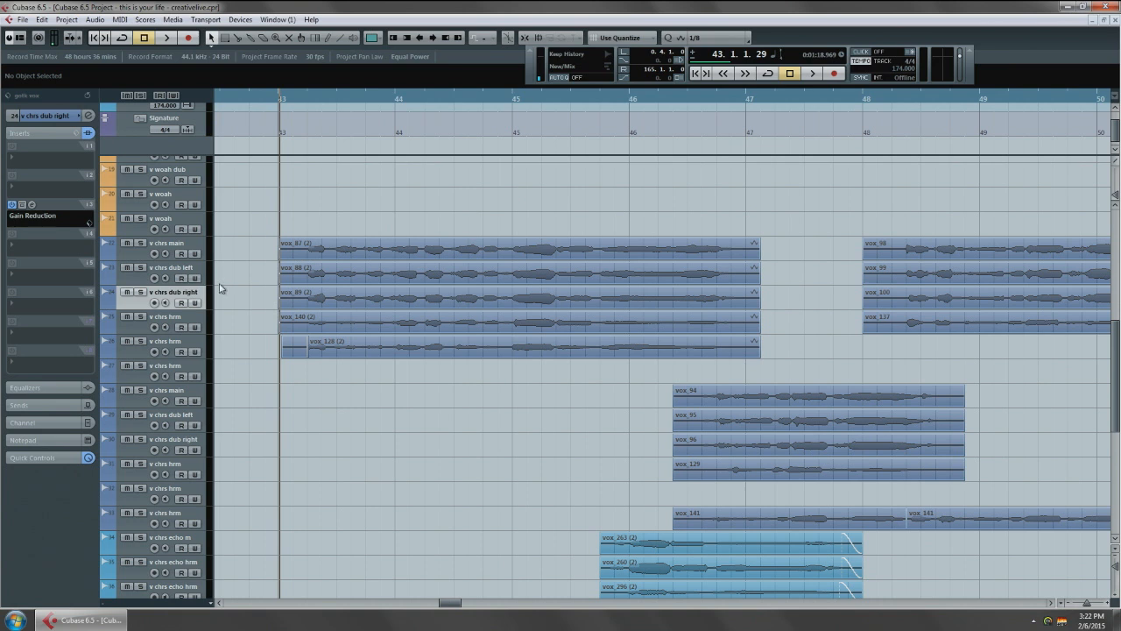
click(188, 323)
key(F3)
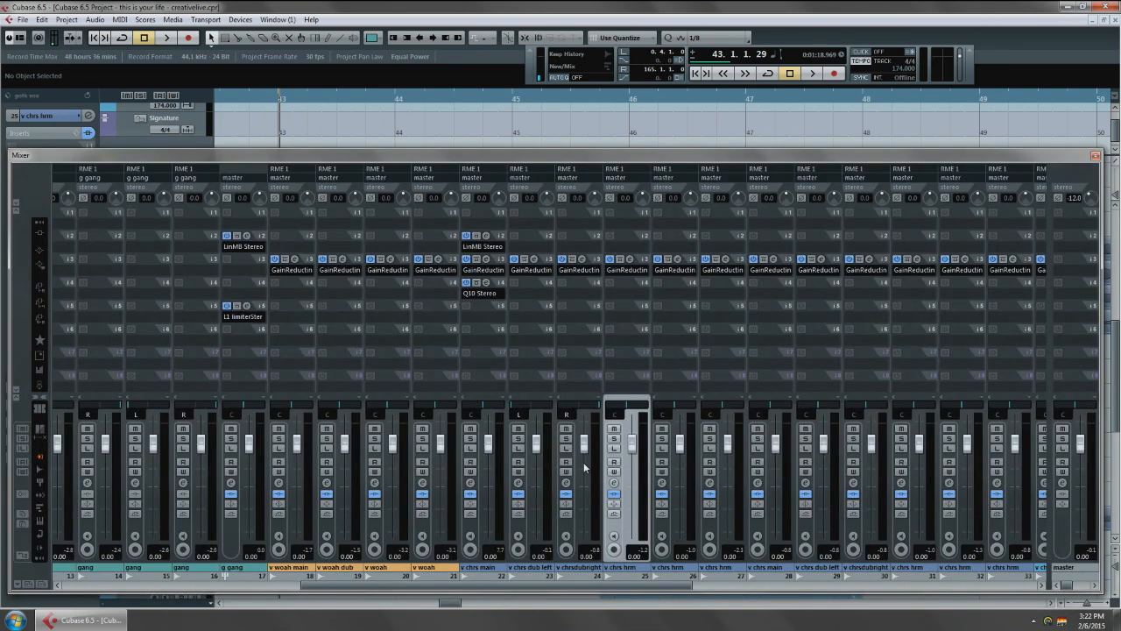
key(F3)
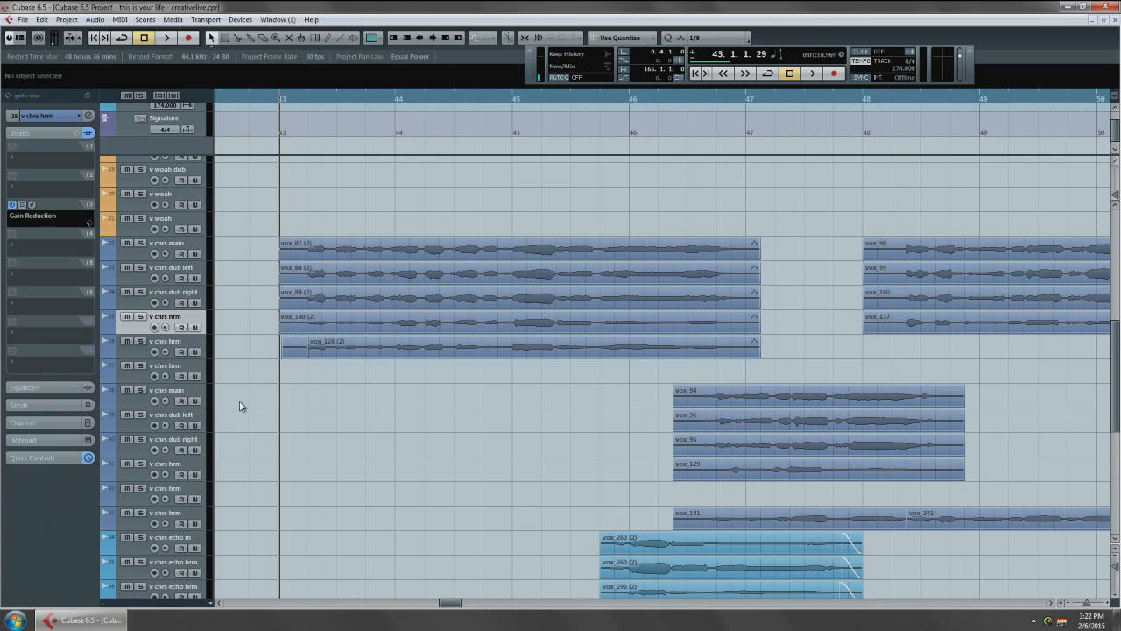
- Solo the first v chrs hrm track together with v chrs main and play their phrase from bar 43
key(s)
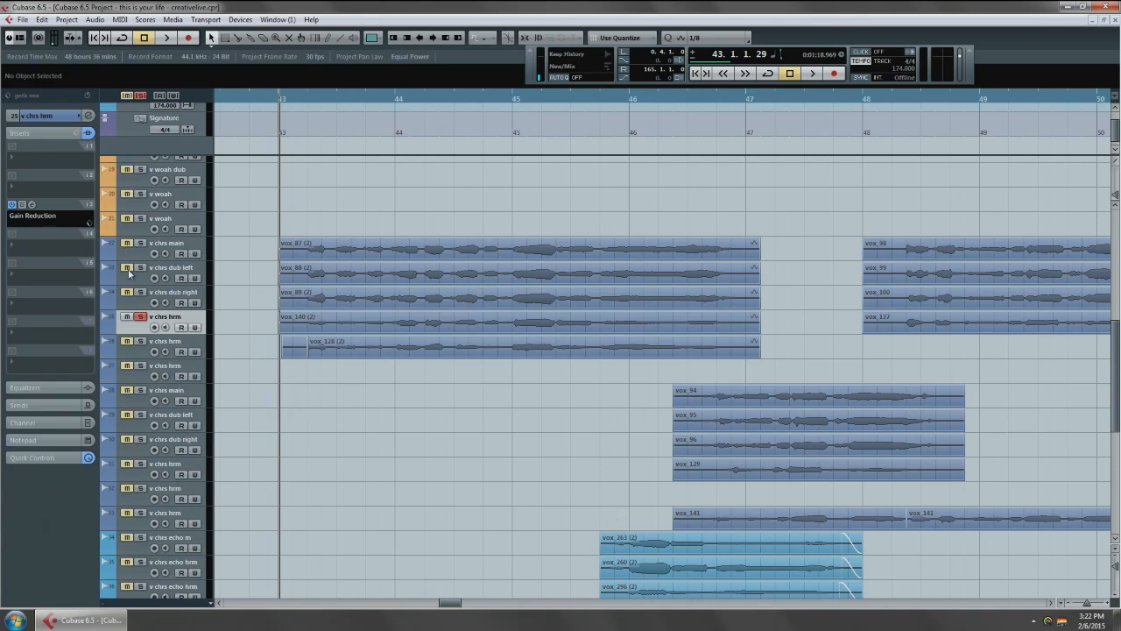
click(140, 243)
drag(504, 338, 483, 349)
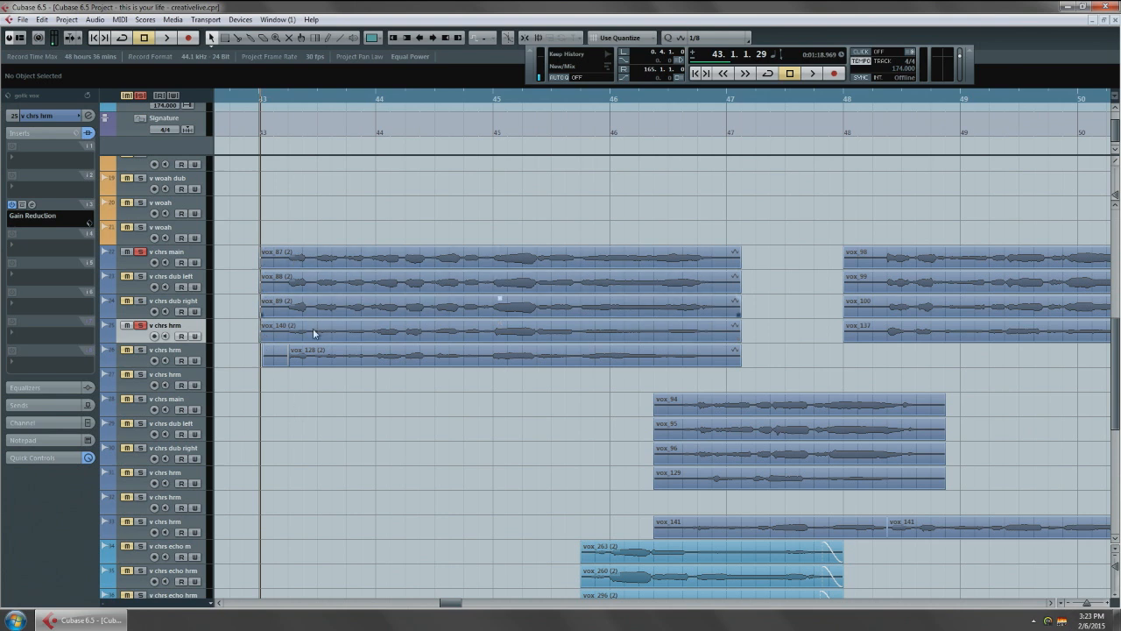
key(space)
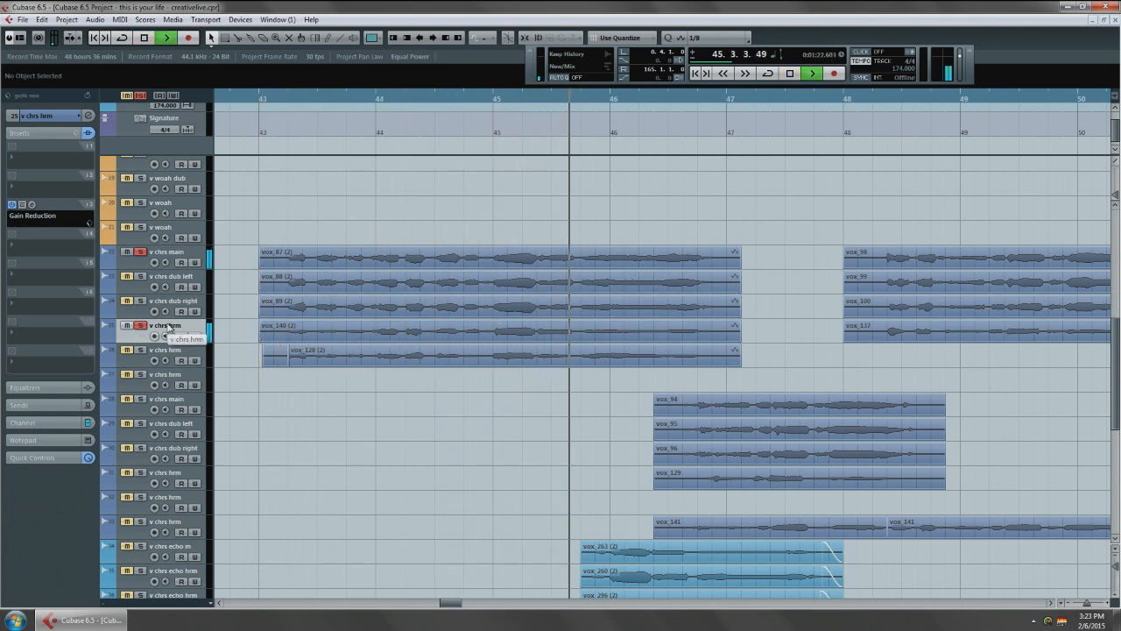
key(space)
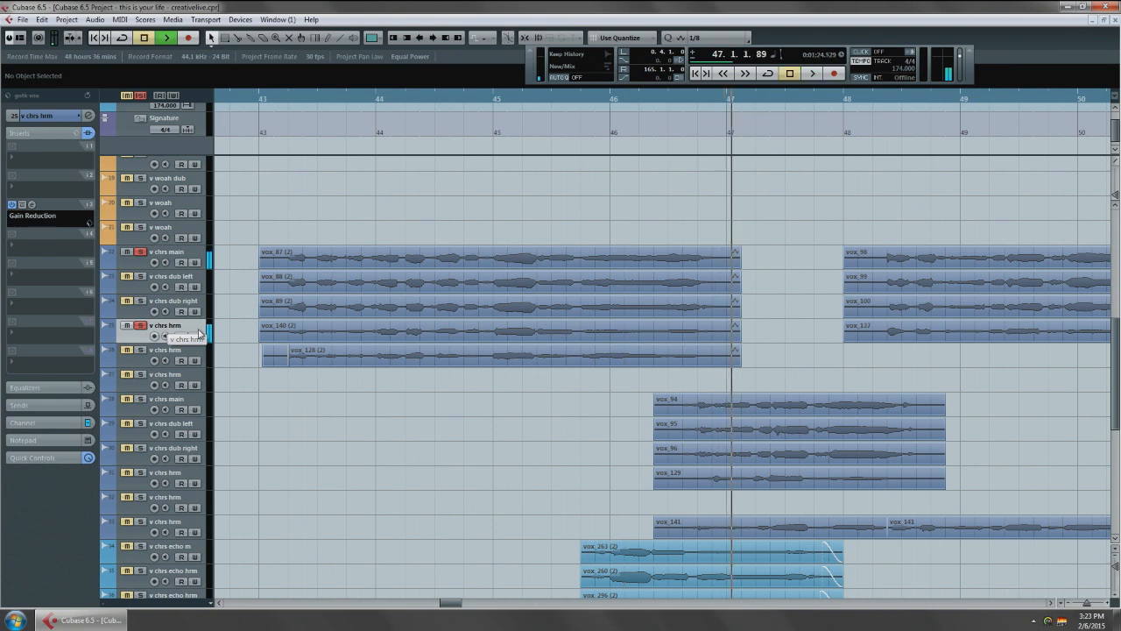
key(space)
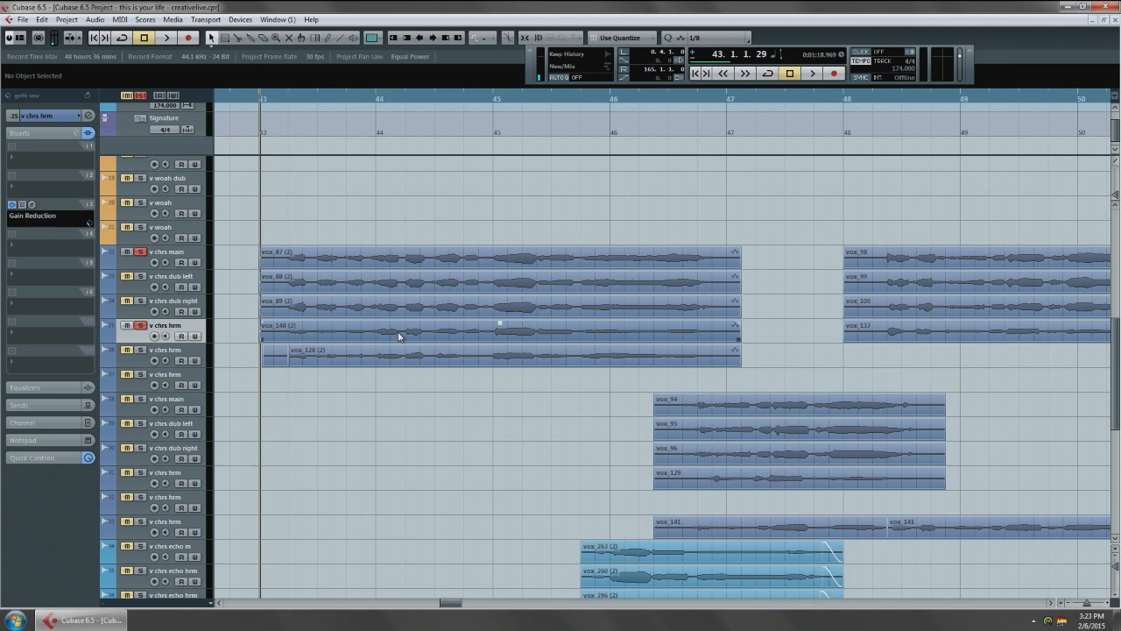
- Add the Doubler2 Stereo modulation effect to insert slot 4 of the soloed v chrs hrm track
scroll(399, 333, down, 13)
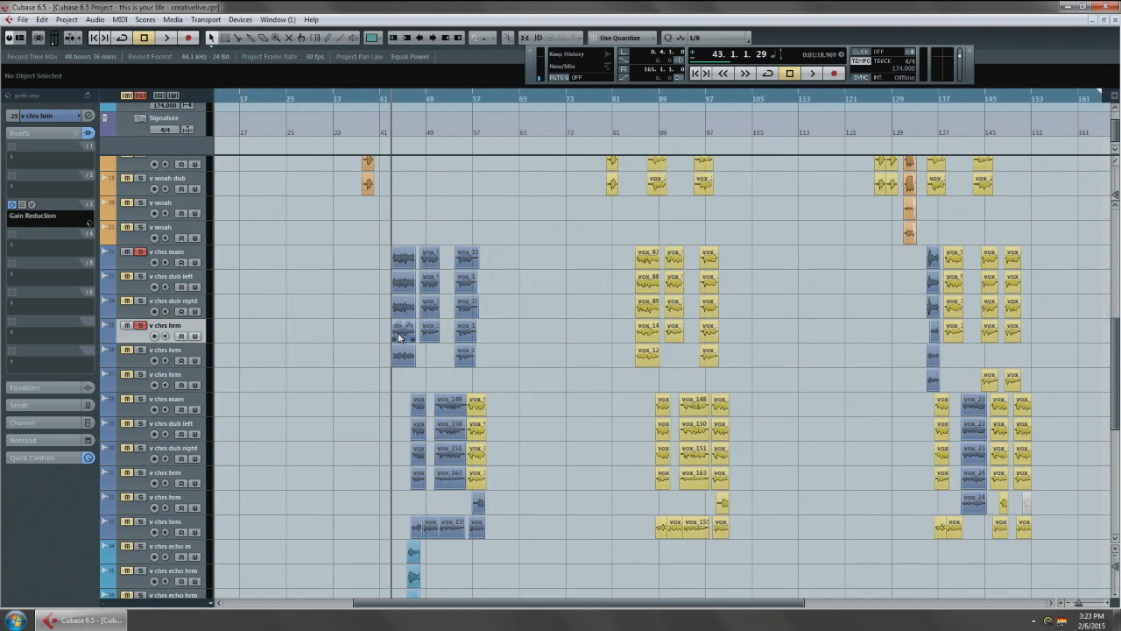
scroll(396, 333, up, 12)
scroll(397, 333, up, 4)
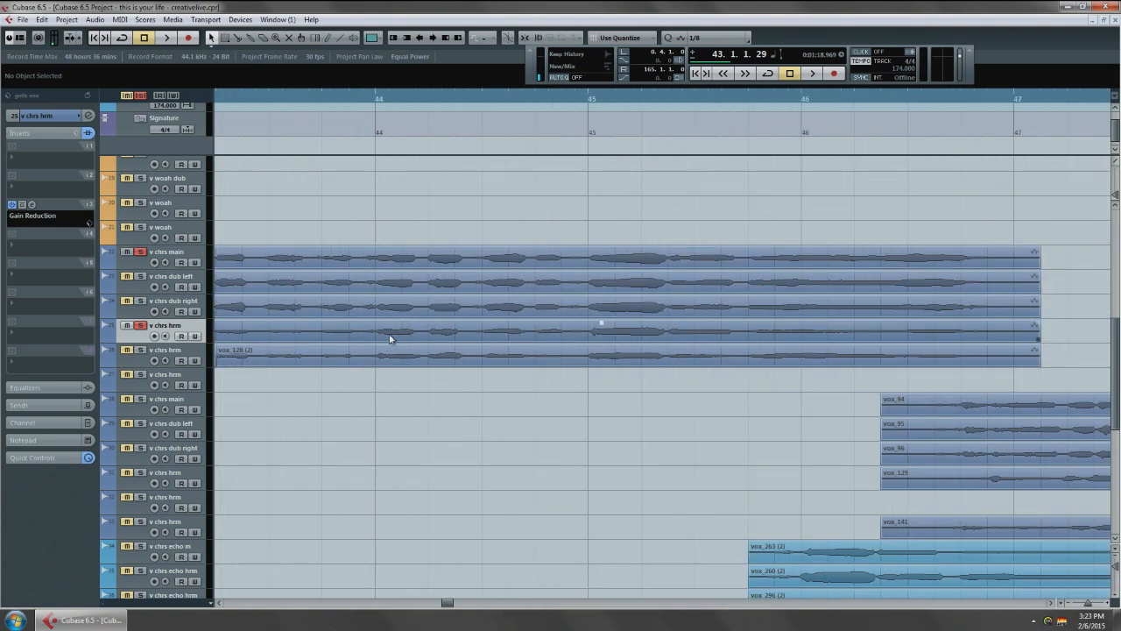
scroll(308, 336, down, 4)
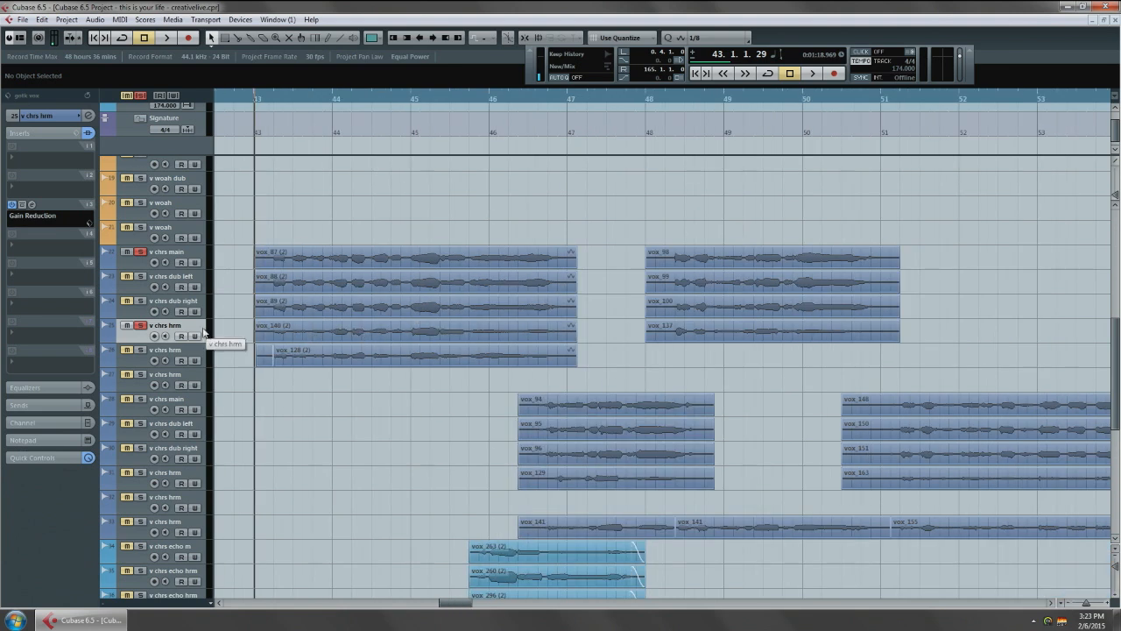
click(32, 245)
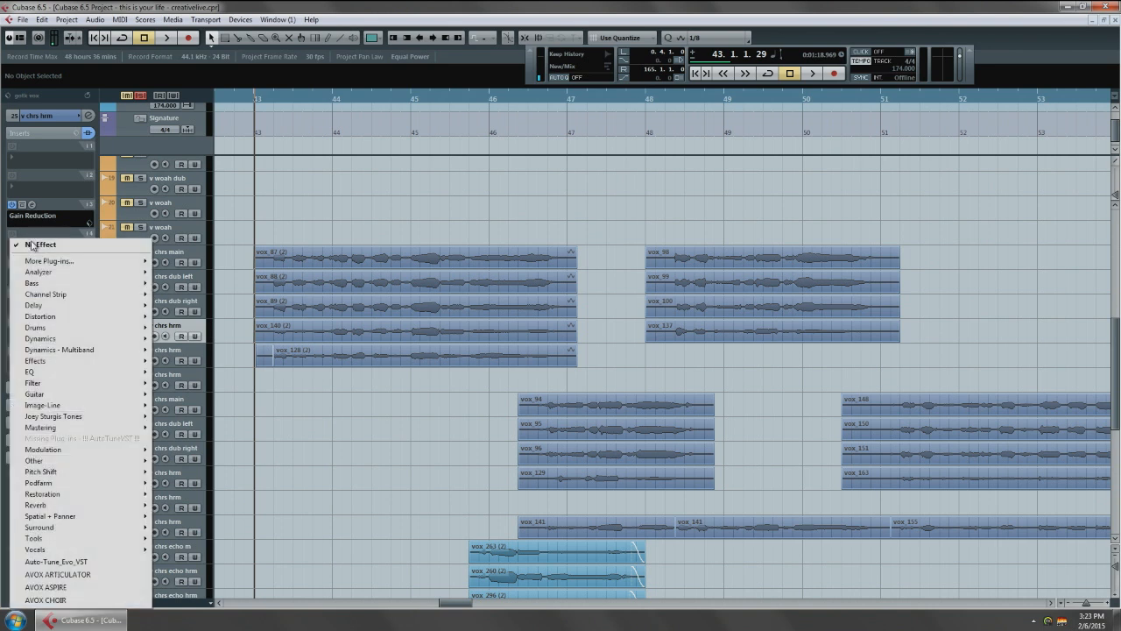
mouse_move(100, 371)
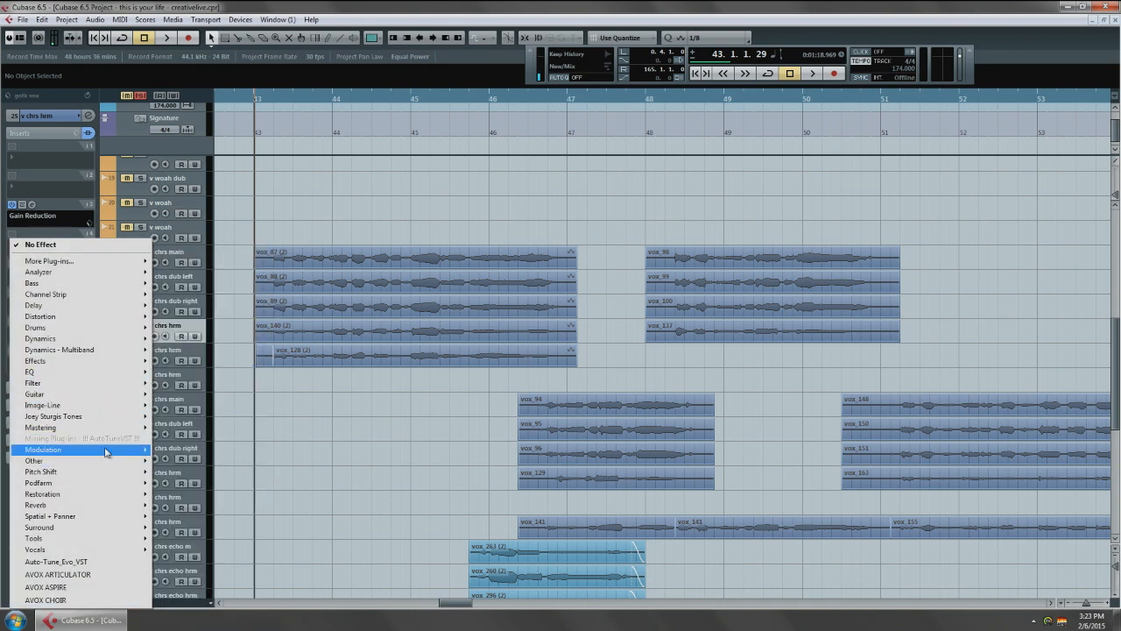
mouse_move(108, 450)
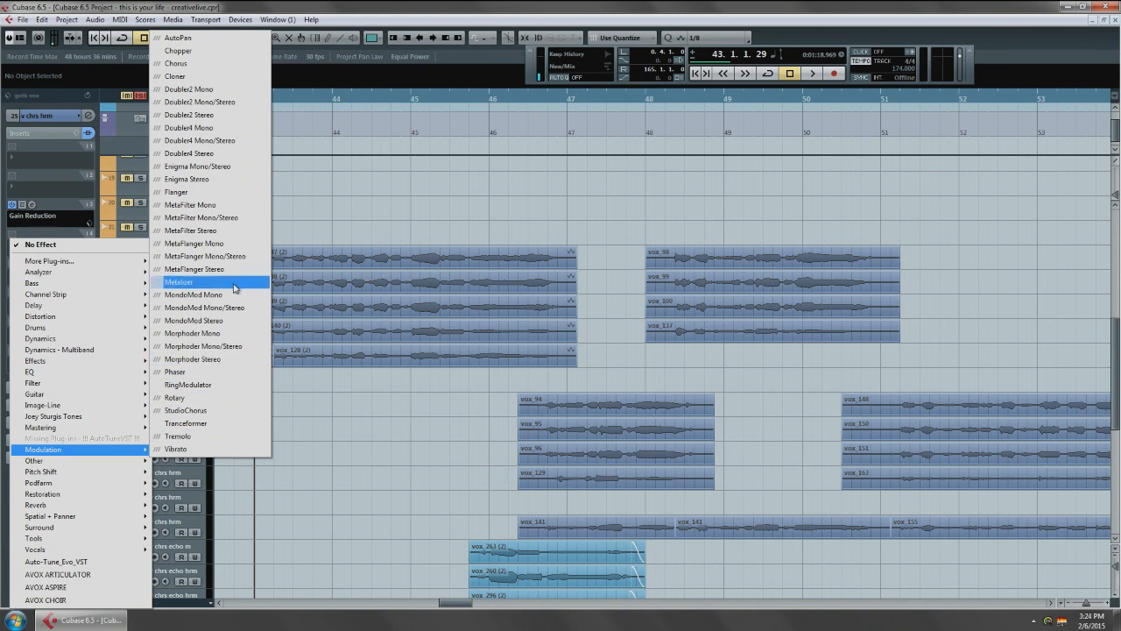
click(226, 116)
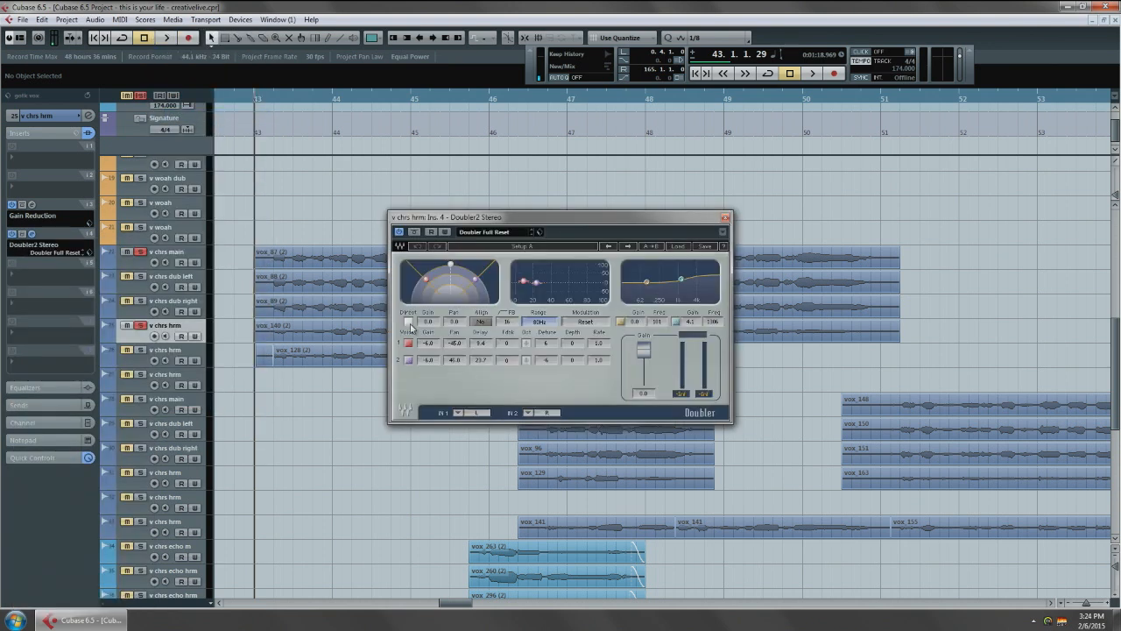
- Switch off the direct signal in Doubler2 and audition the harmony phrase on its own, opening the mixer during playback
click(409, 321)
key(space)
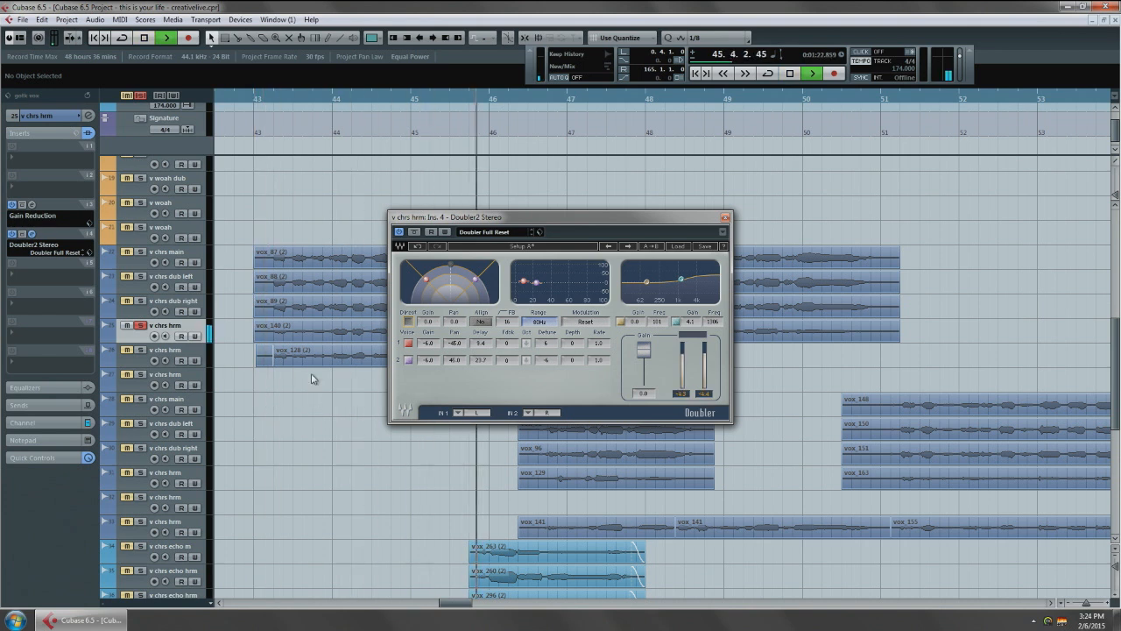
key(F3)
key(space)
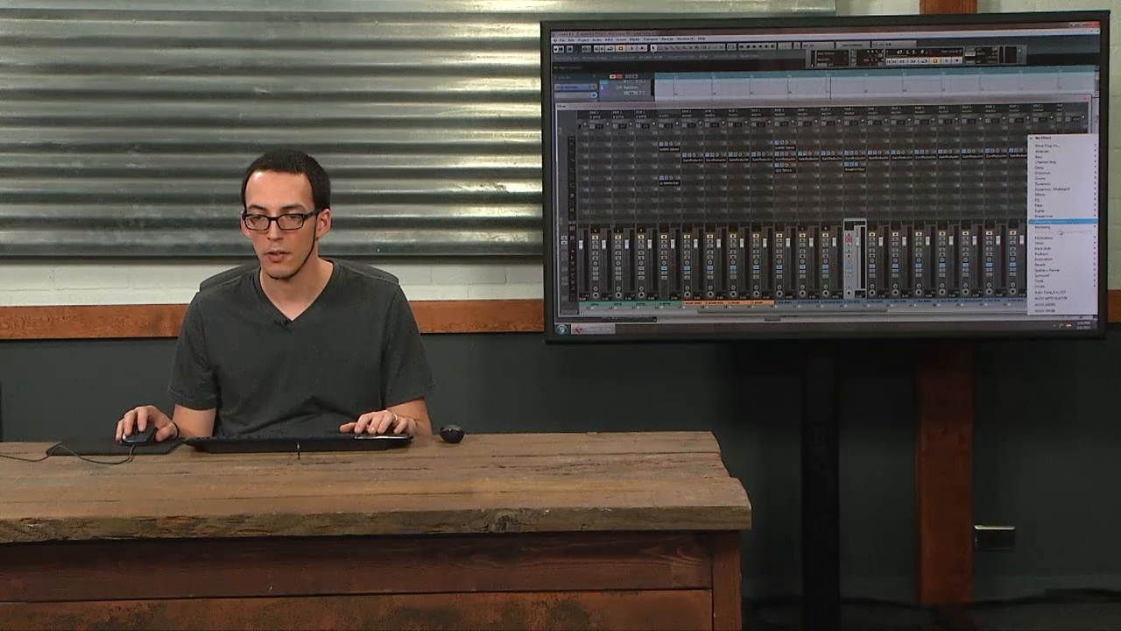
- Load the iZotope Ozone 5 Imager into insert slot 1 of the master channel
mouse_move(1064, 146)
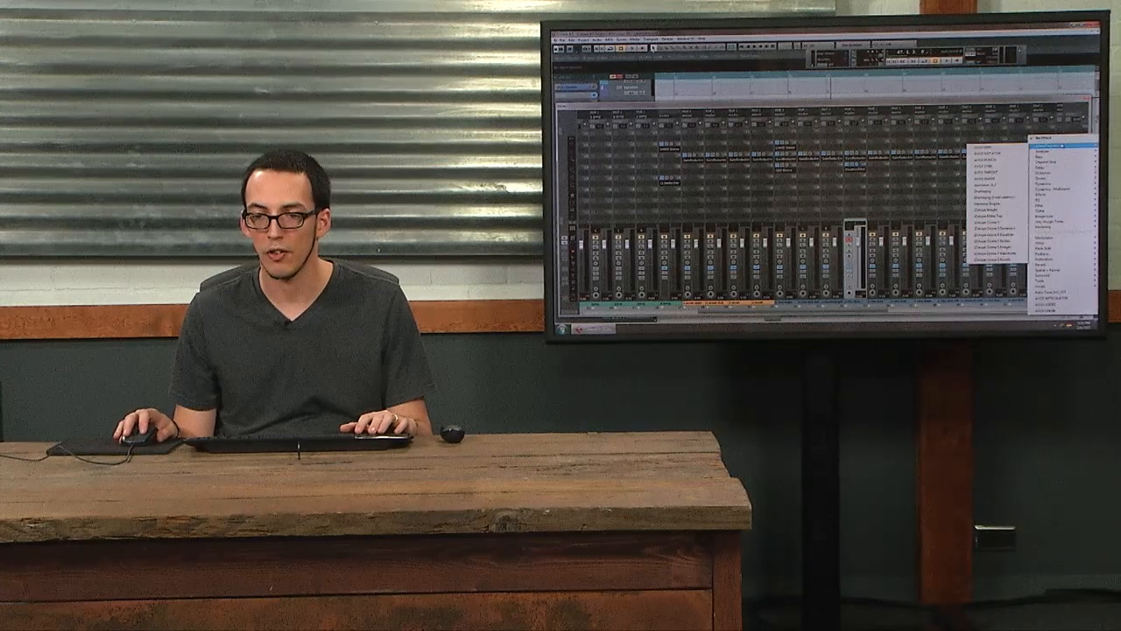
click(994, 247)
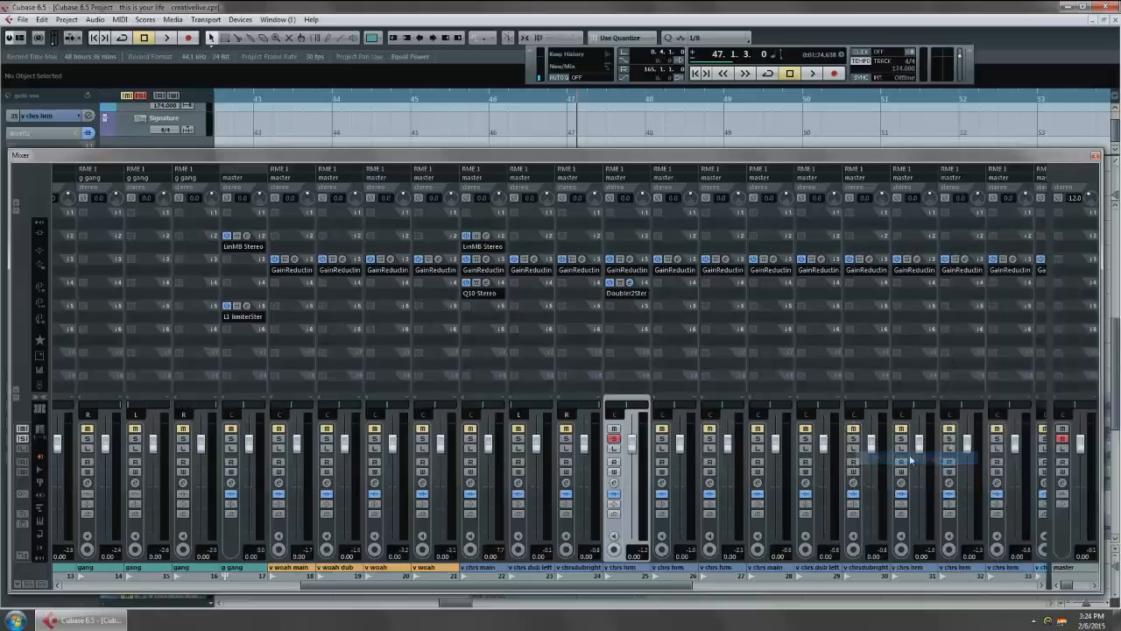
click(676, 397)
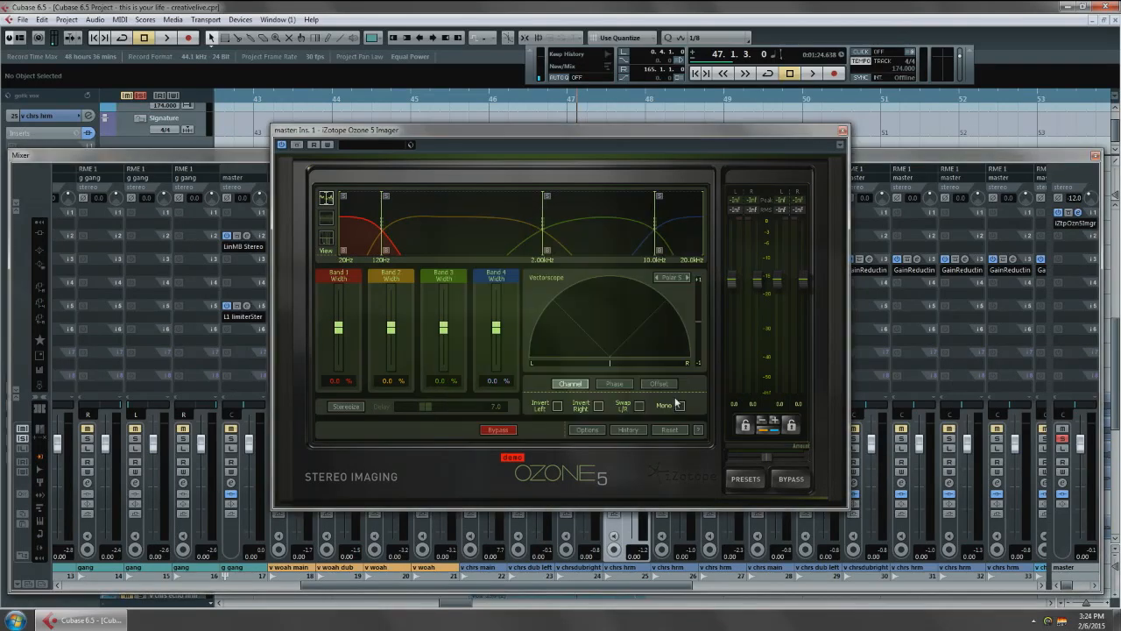
- Play the doubled harmony from bar 43 to examine its stereo width in Ozone's vectorscope, moving the plug-in window aside and closing the mixer
key(space)
key(space)
key(KP_0)
key(space)
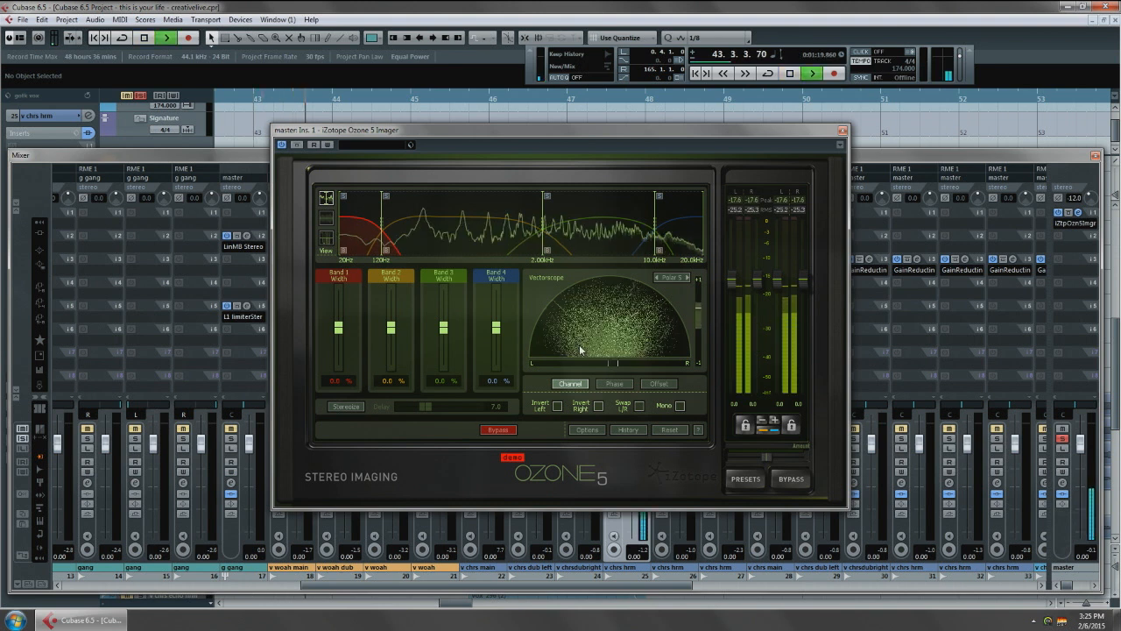
drag(591, 130, 780, 109)
key(space)
click(1095, 156)
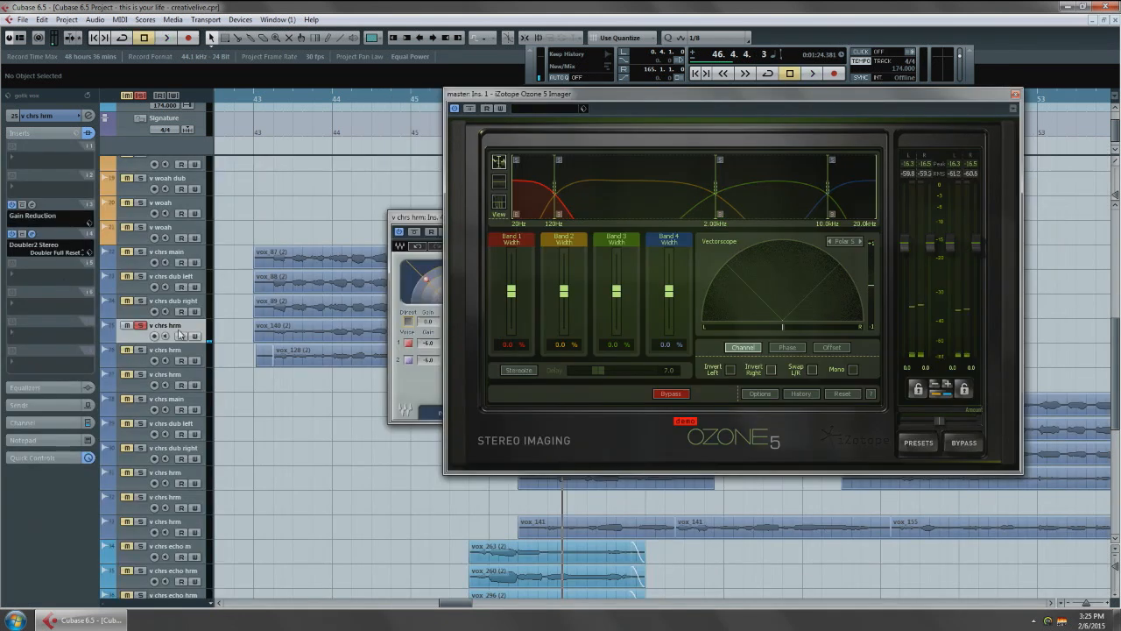
- Compare the harmony's stereo image in the vectorscope with Doubler2 deactivated and reactivated, playing from bar 43 each time
click(15, 234)
key(KP_0)
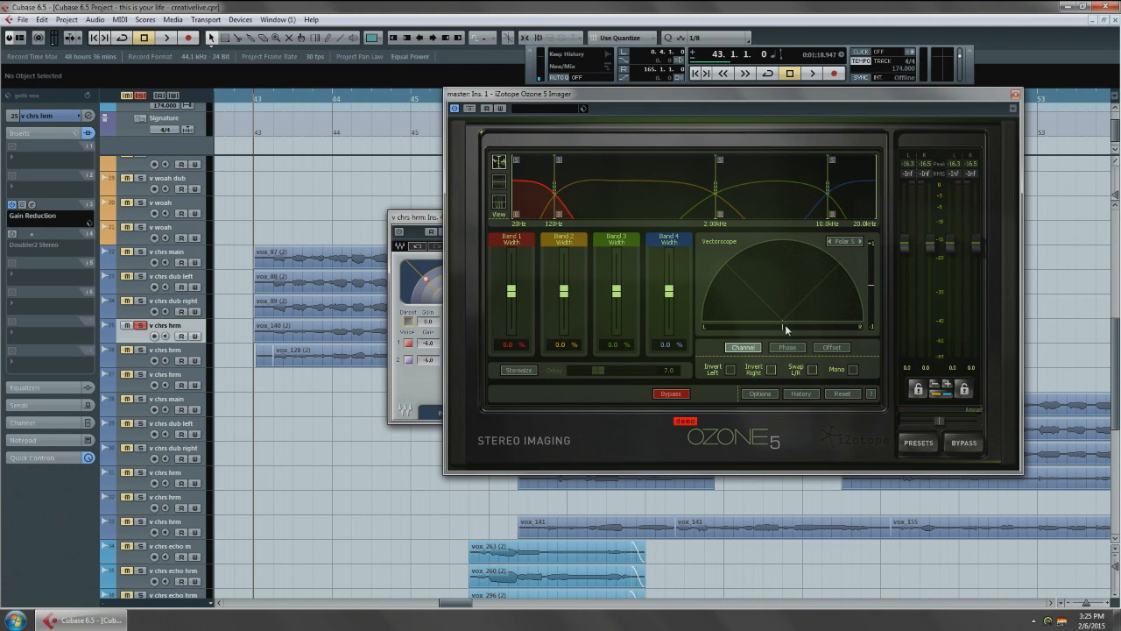
key(space)
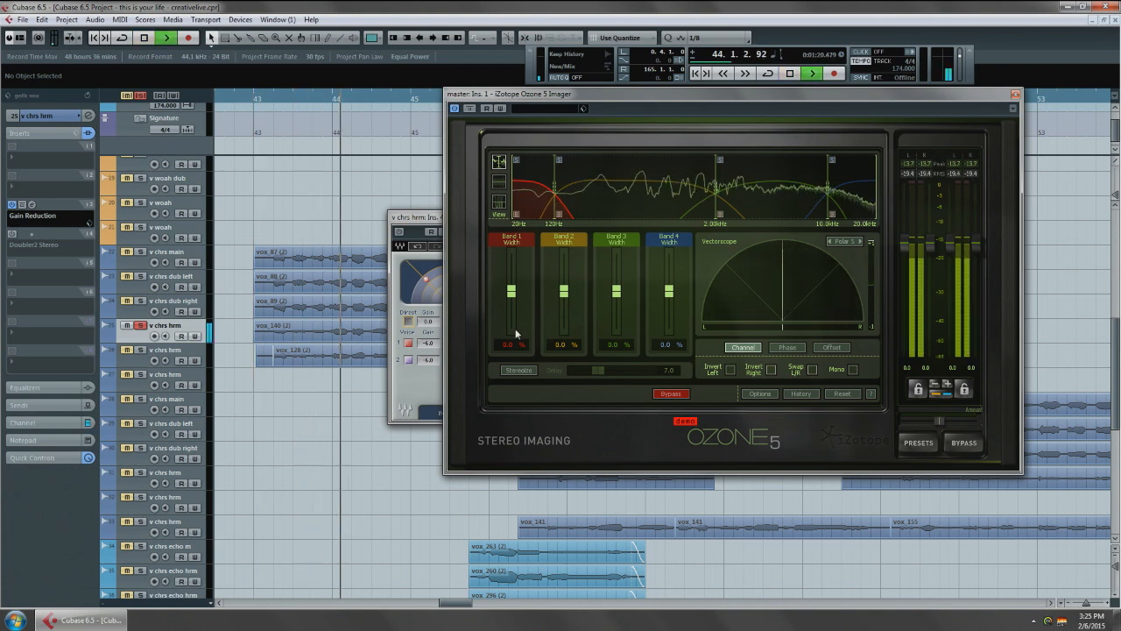
key(space)
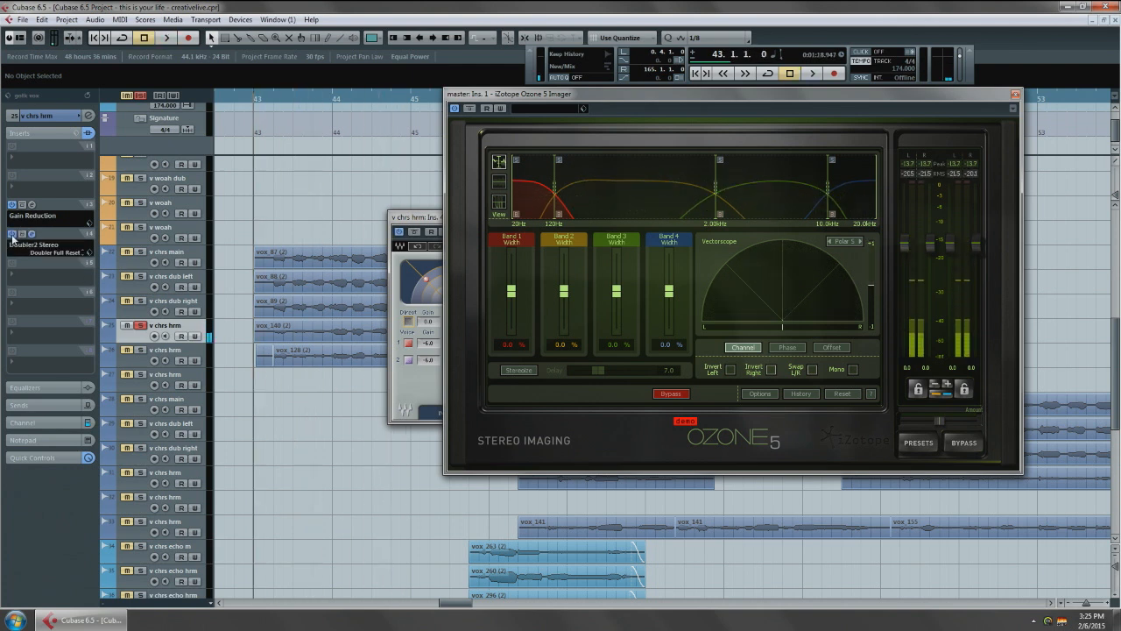
key(space)
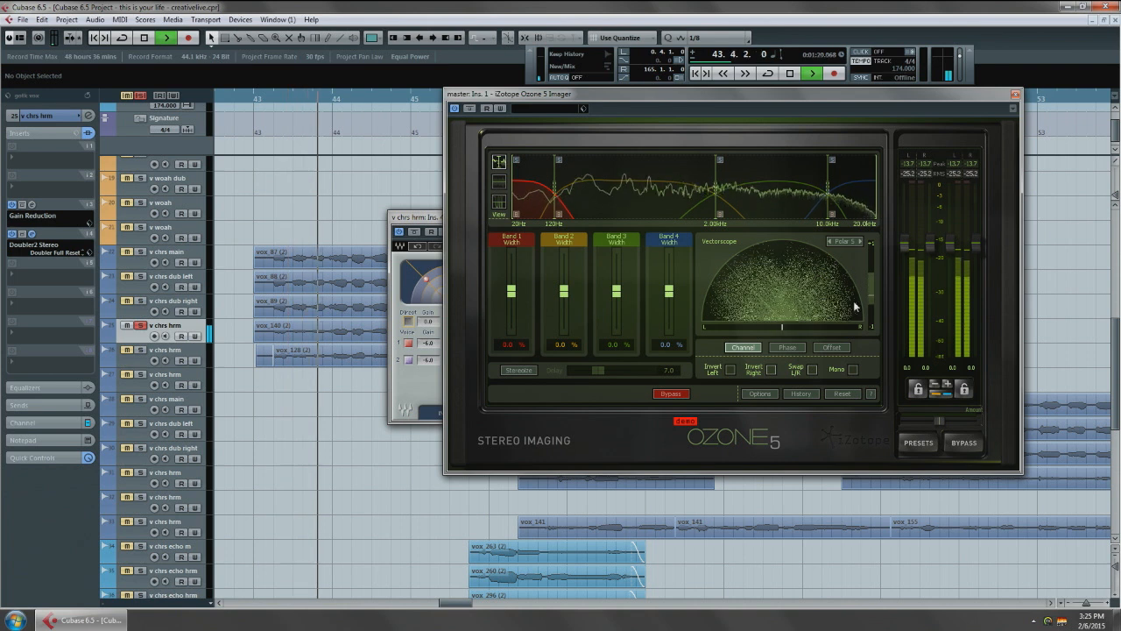
- Solo the main chorus vocal along with the doubled harmony, close Doubler2's window and play from bar 43 to examine their combined stereo image
key(space)
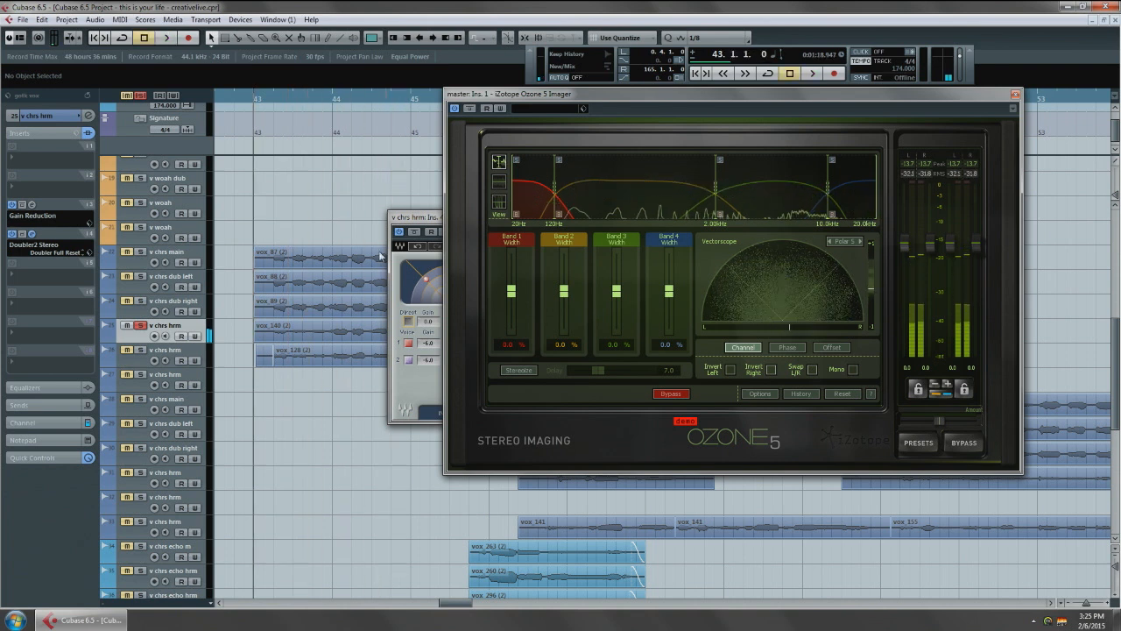
click(426, 386)
click(140, 252)
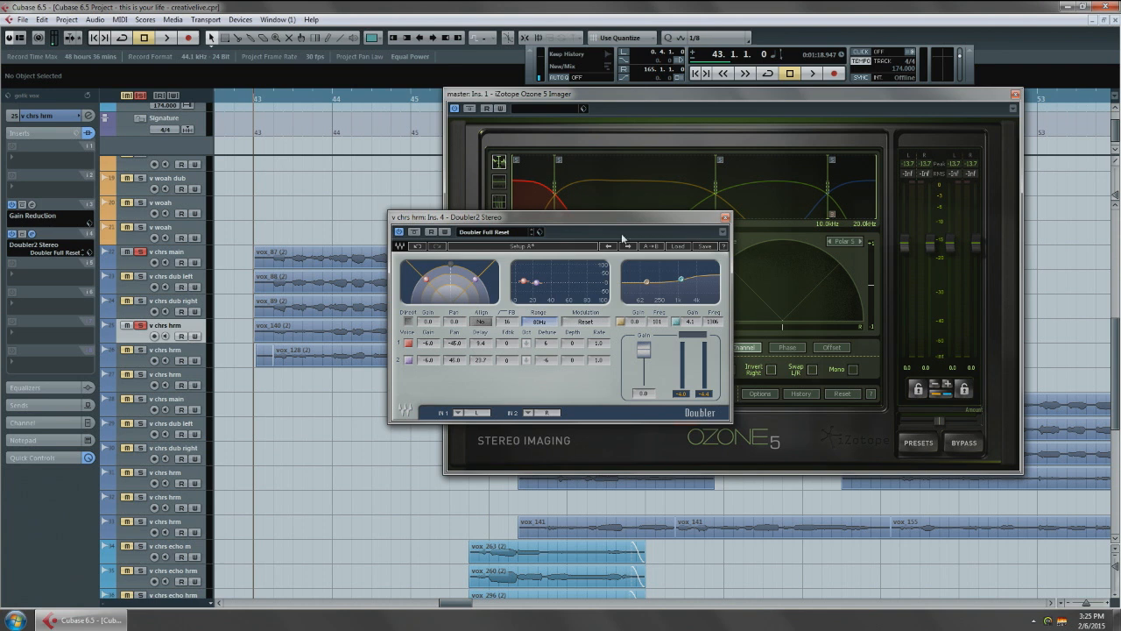
key(space)
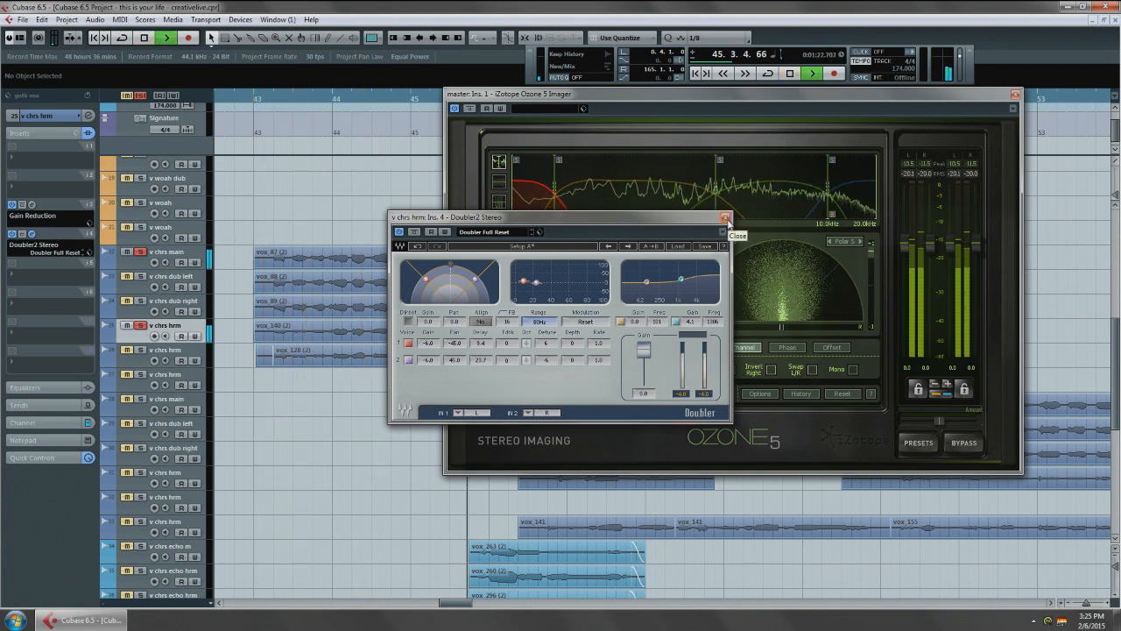
click(725, 218)
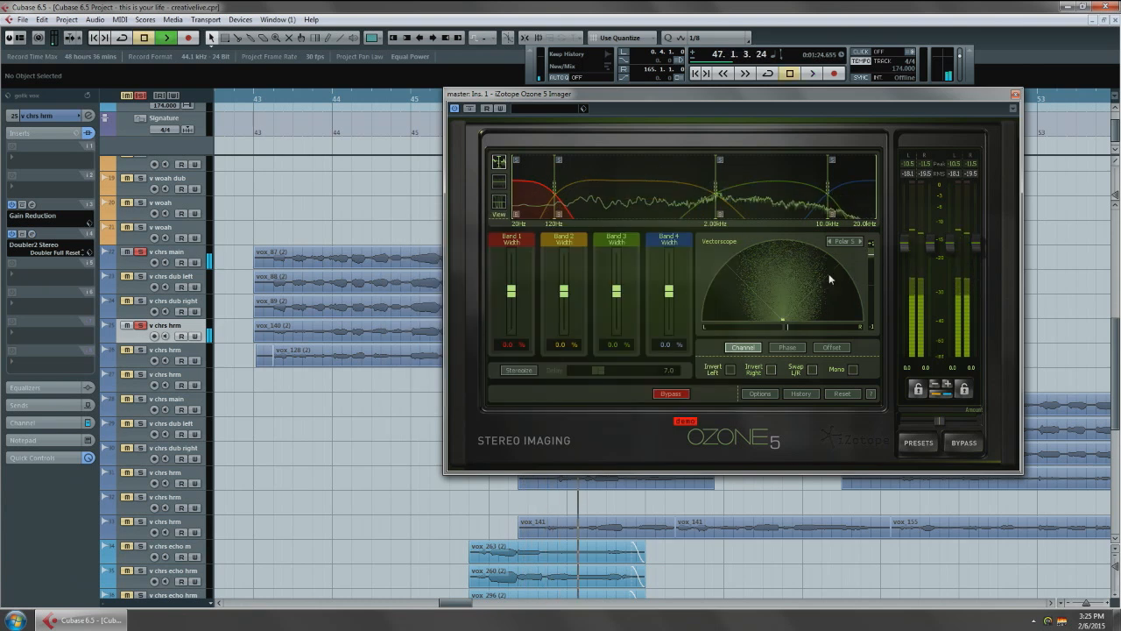
key(space)
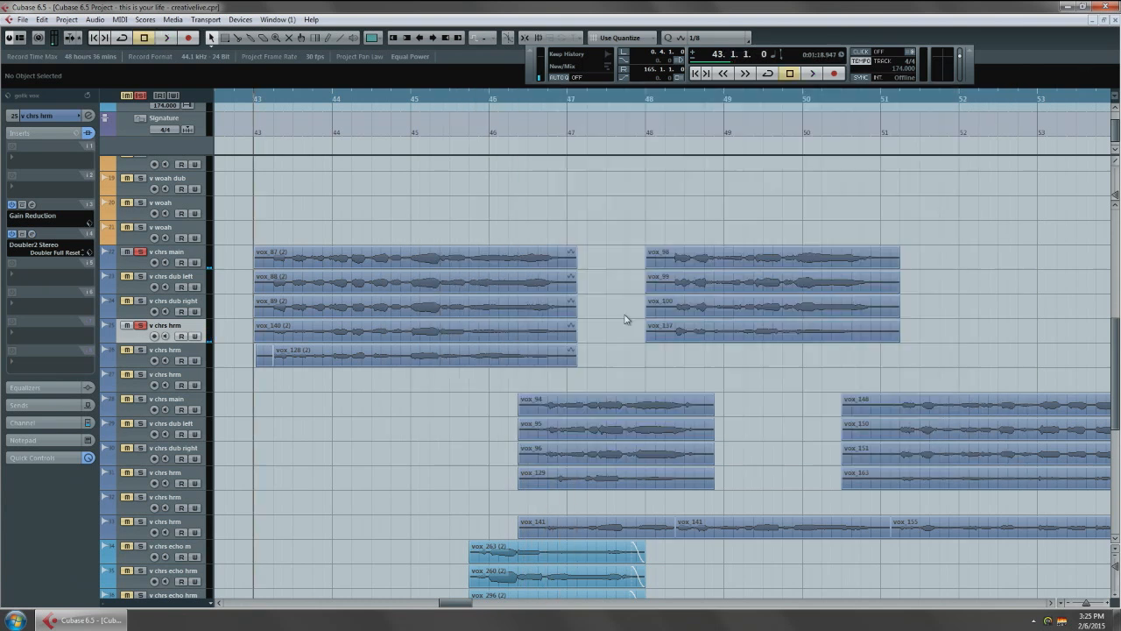
- Close the Ozone 5 Imager window and add the v chrs dub left and v chrs dub right tracks to the solo
click(1016, 93)
click(141, 276)
click(140, 300)
- Examine the pan settings of the left double, right double and main chorus vocal tracks, and take the harmony out of the solo
click(171, 282)
click(52, 118)
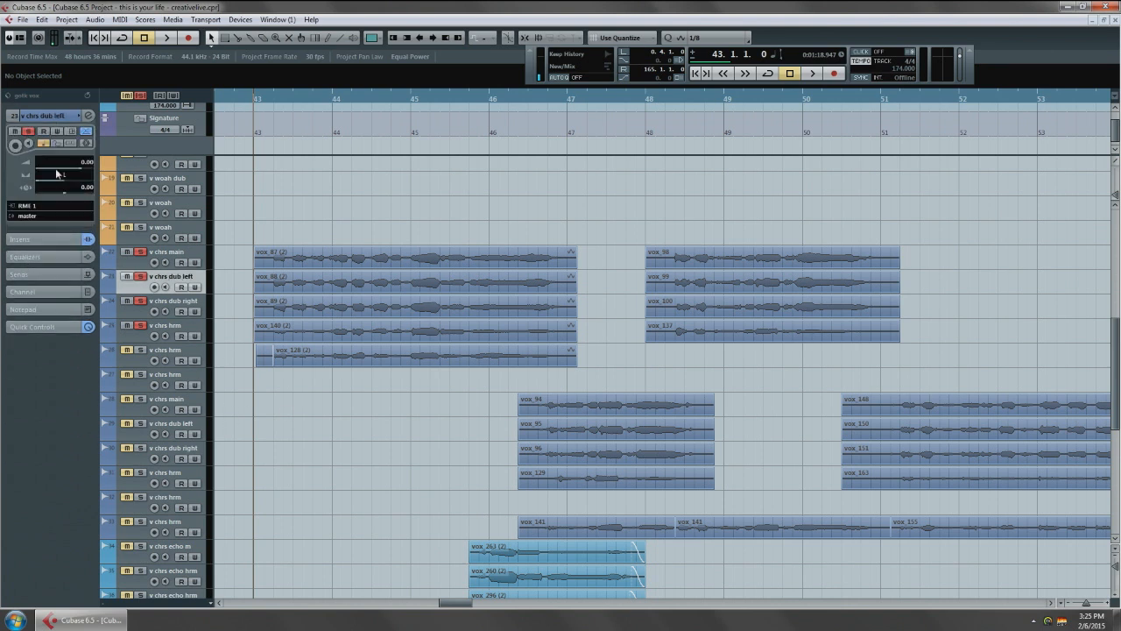
click(177, 309)
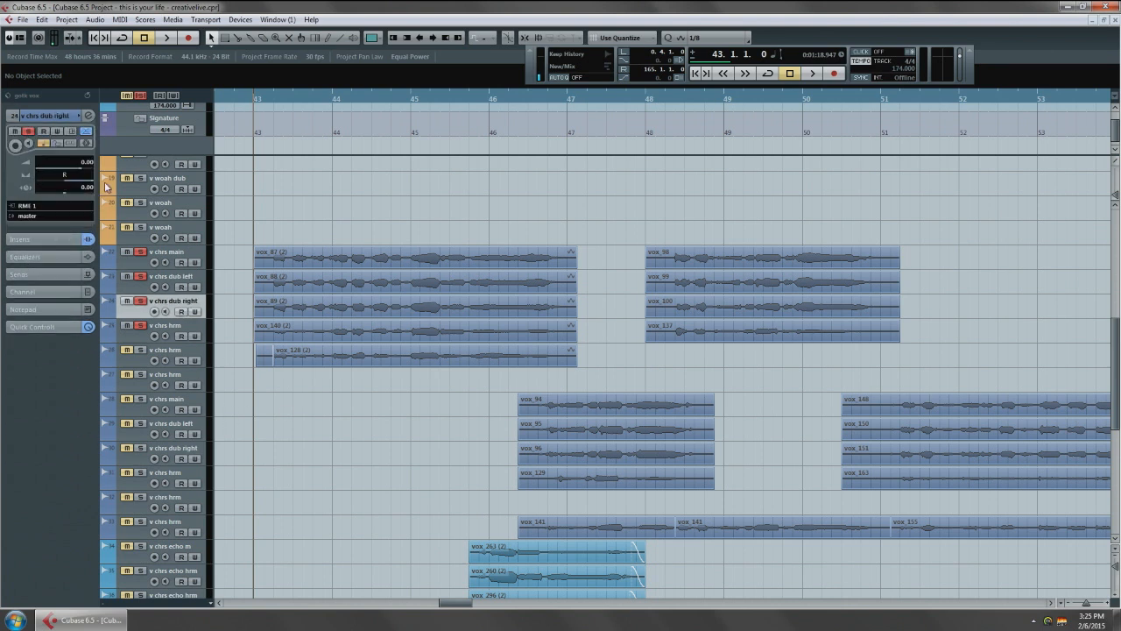
click(157, 254)
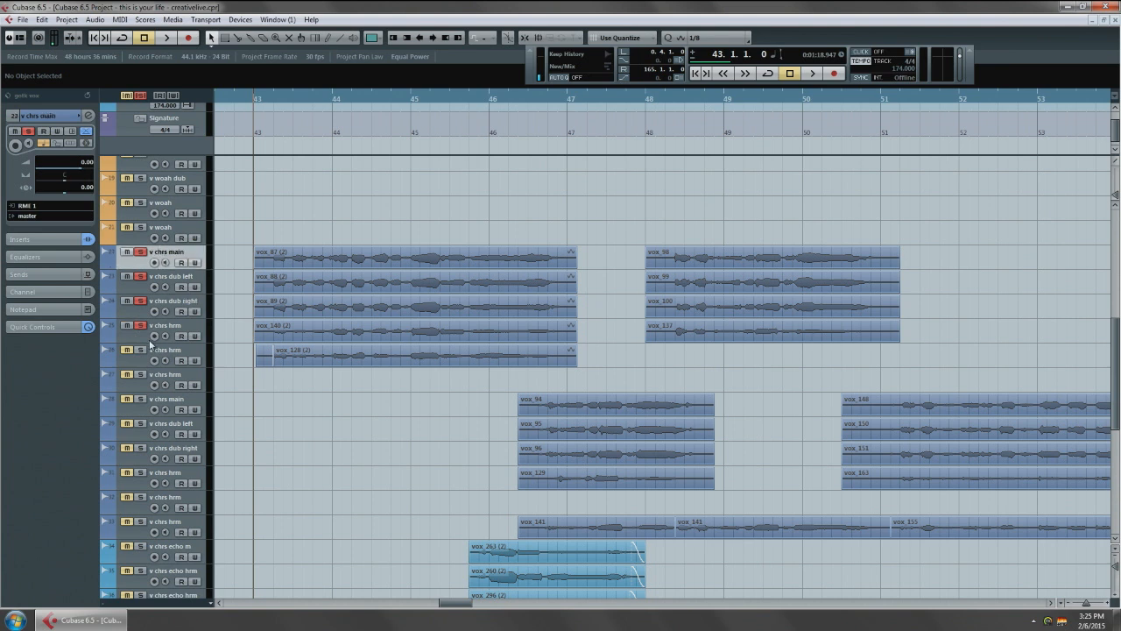
click(182, 280)
click(189, 304)
click(184, 283)
click(190, 306)
click(187, 272)
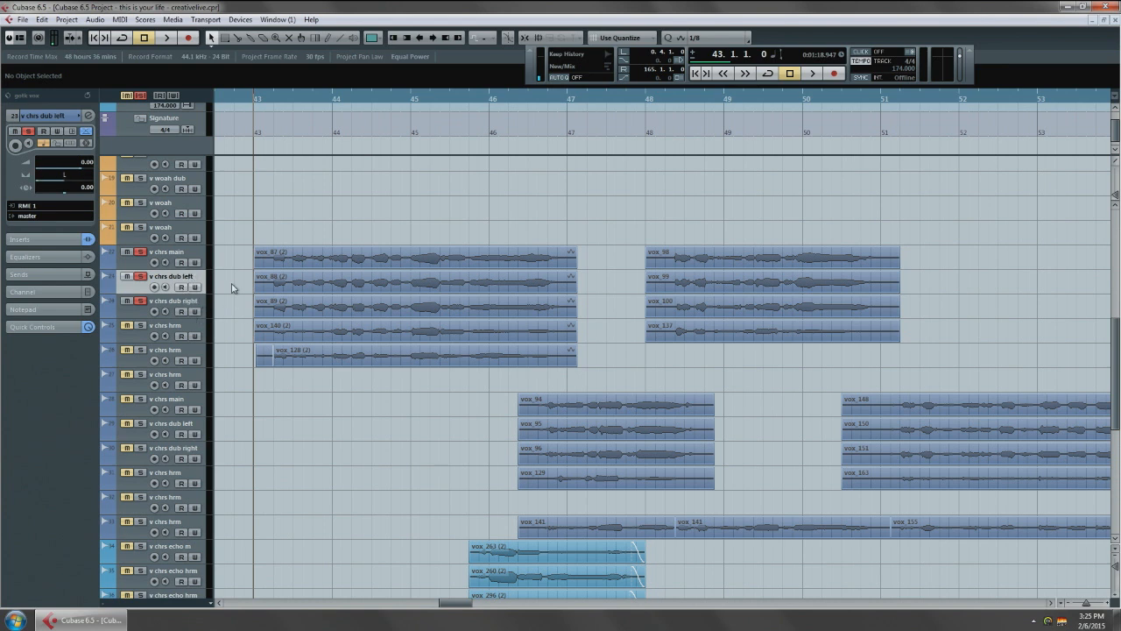
- Audition the main vocal and both doubles from bar 43, first alone and again with the harmony soloed, and open the mixer during playback
key(space)
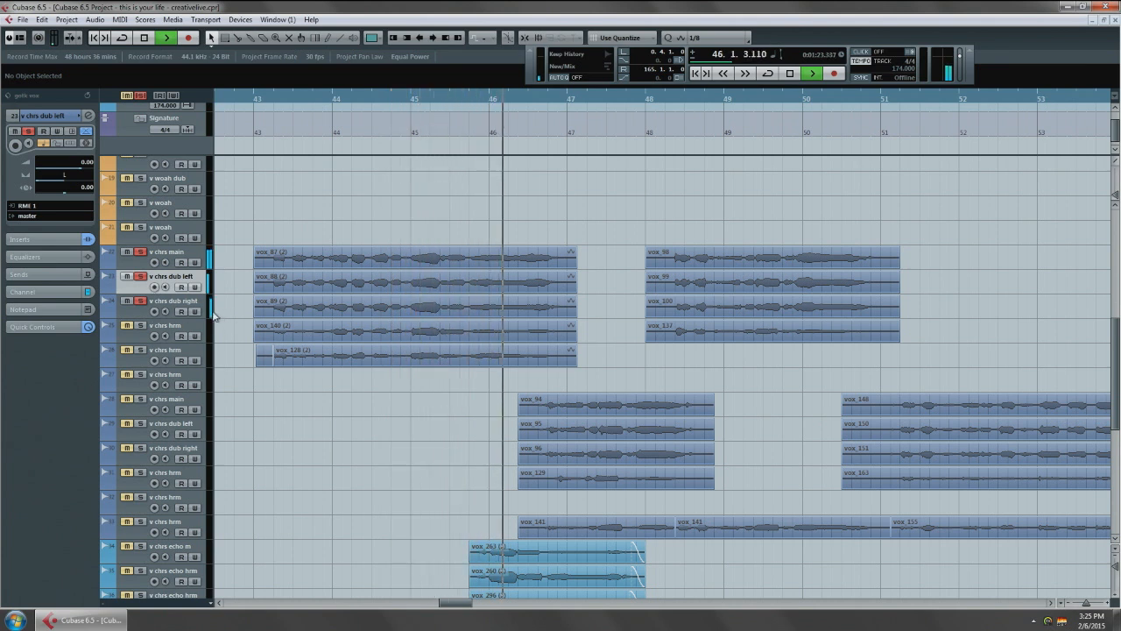
key(space)
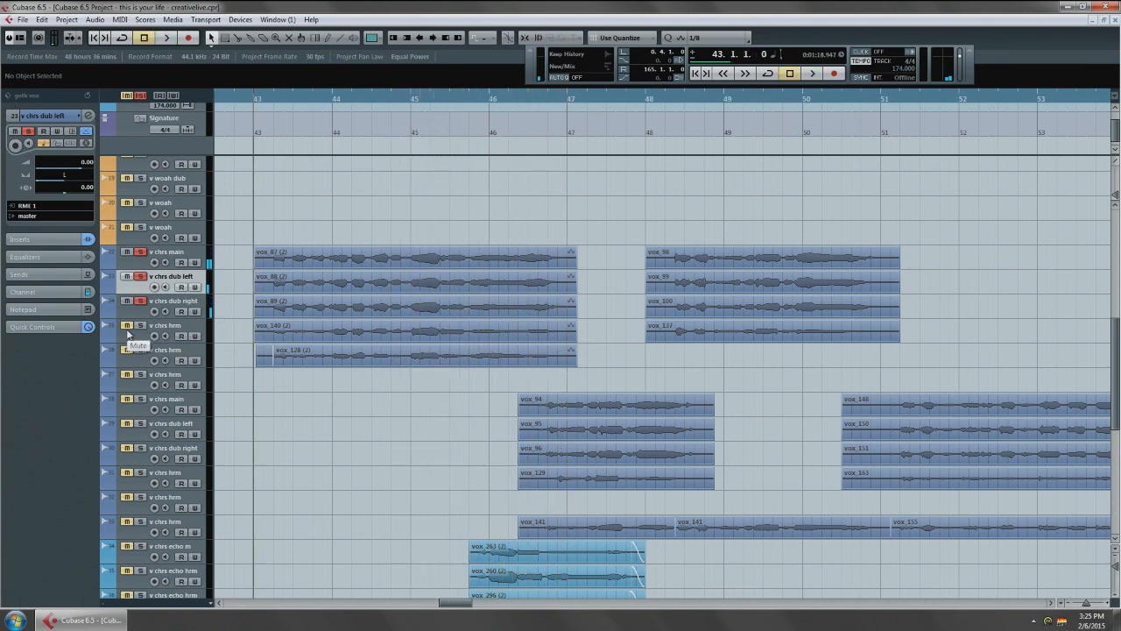
key(space)
click(128, 334)
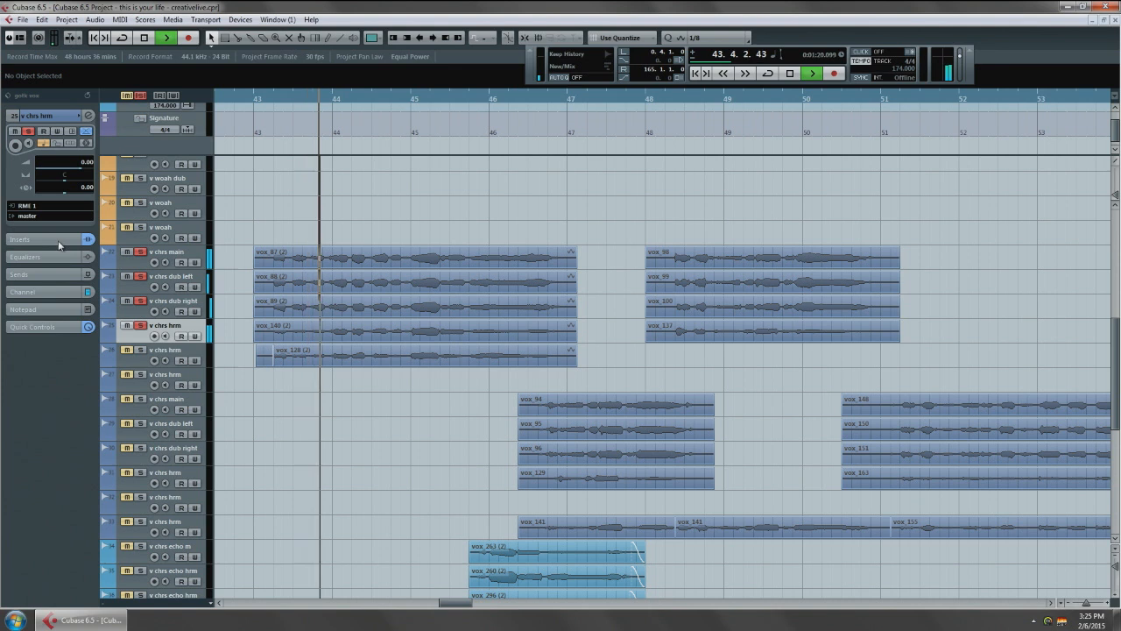
click(58, 241)
key(F3)
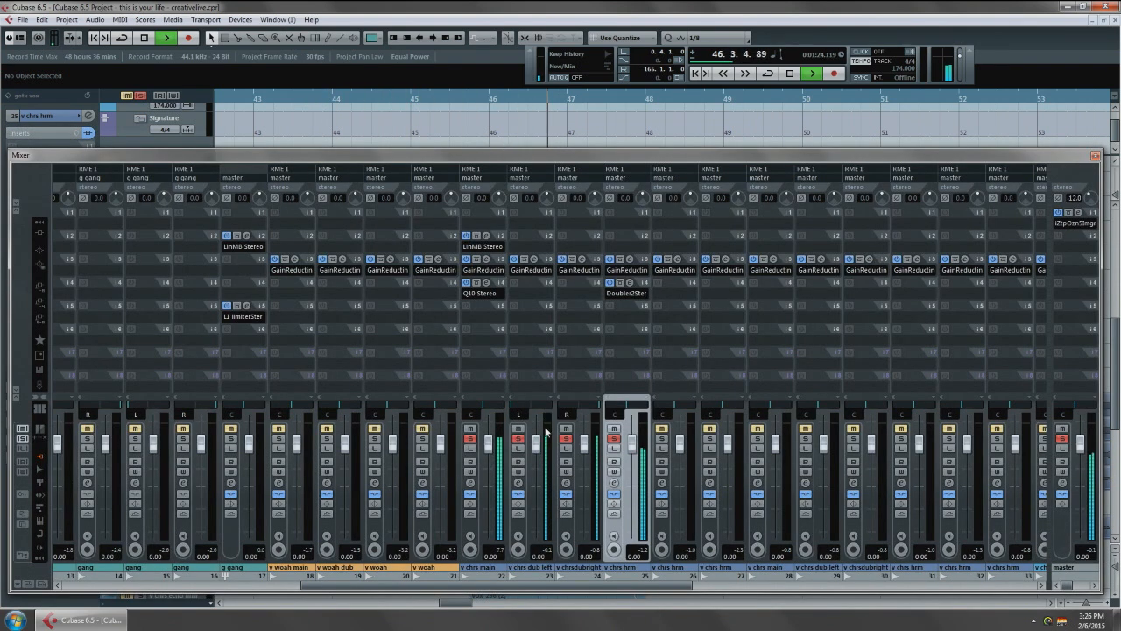
key(space)
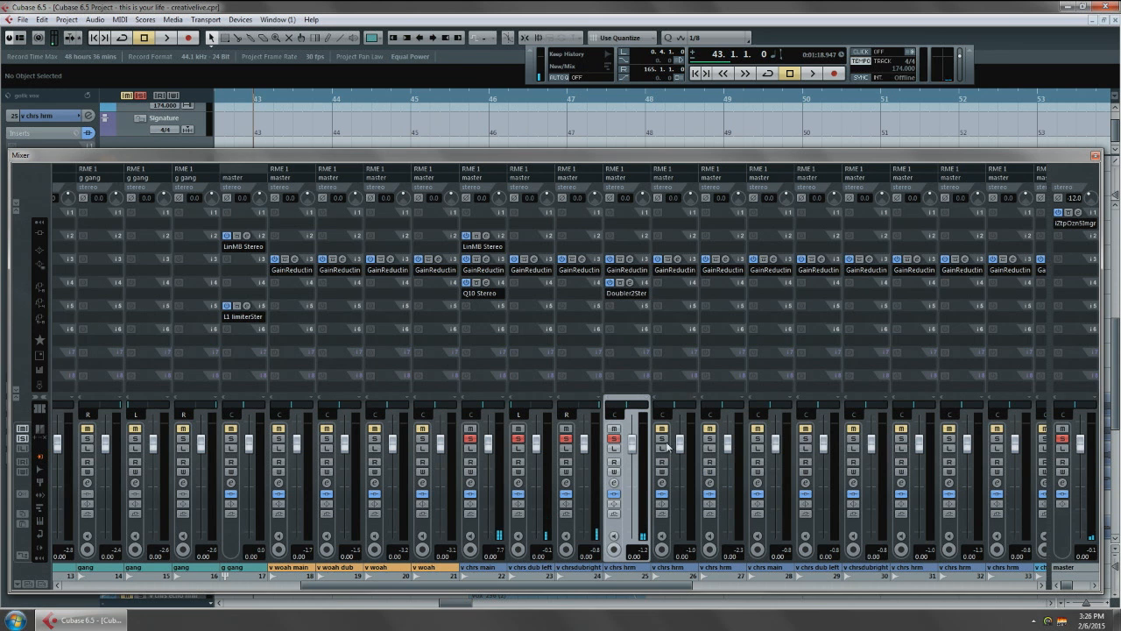
- Solo the second harmony on channel 26 and remove the solo from the main vocal, both doubles and the first harmony
click(663, 438)
click(468, 438)
click(518, 438)
click(565, 439)
click(614, 438)
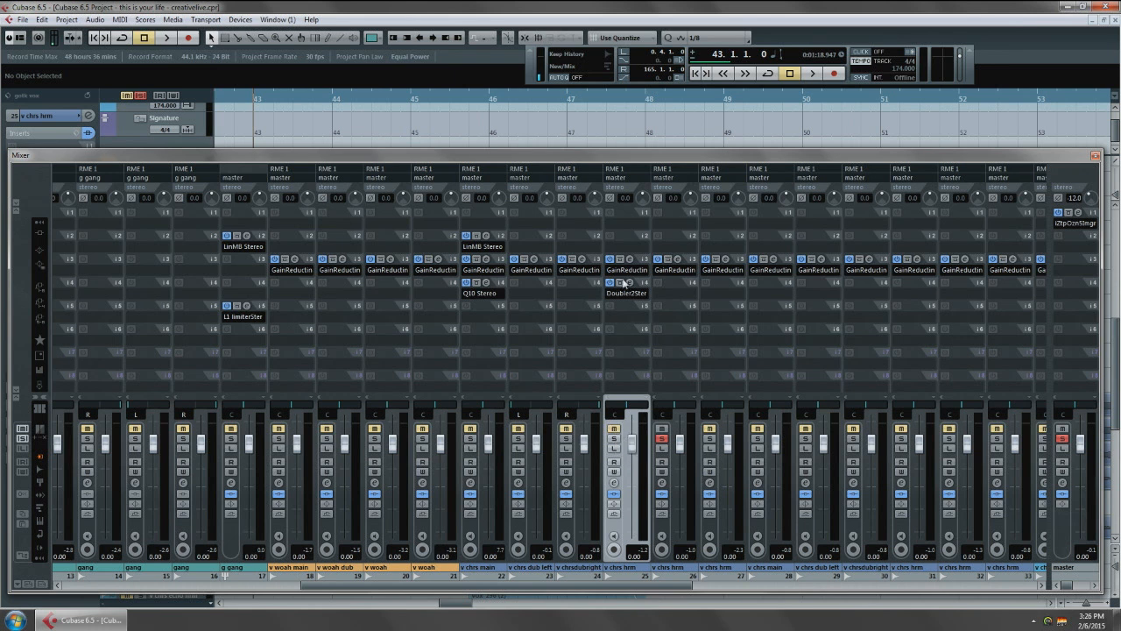
click(614, 436)
click(615, 438)
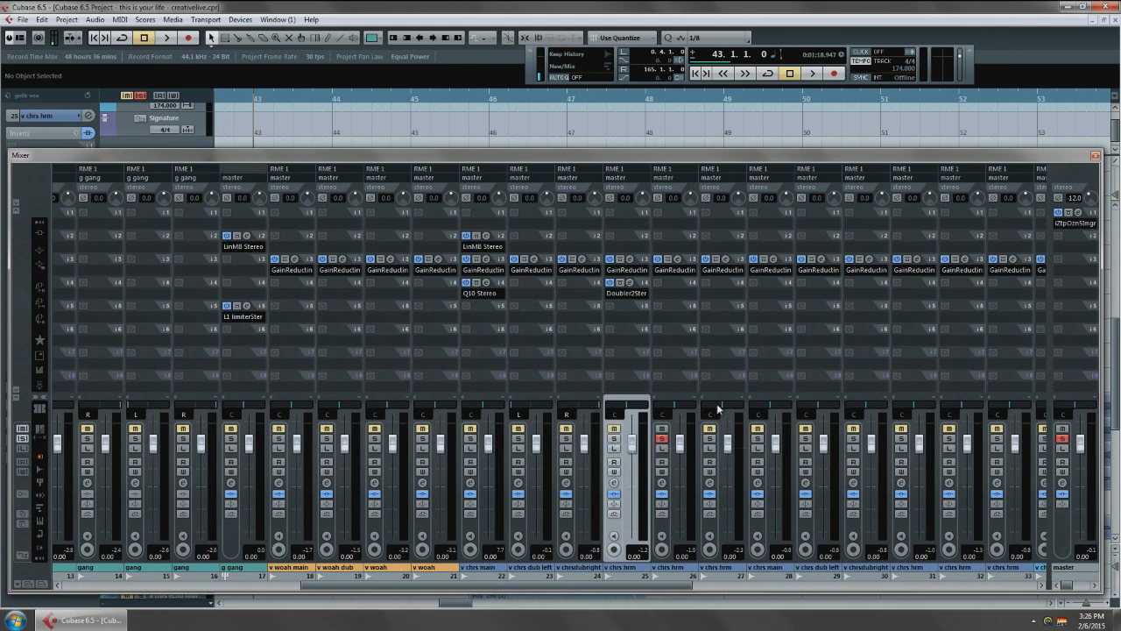
- Load AVOX DUO into insert slot 4 of the second harmony channel and move its window aside
click(678, 299)
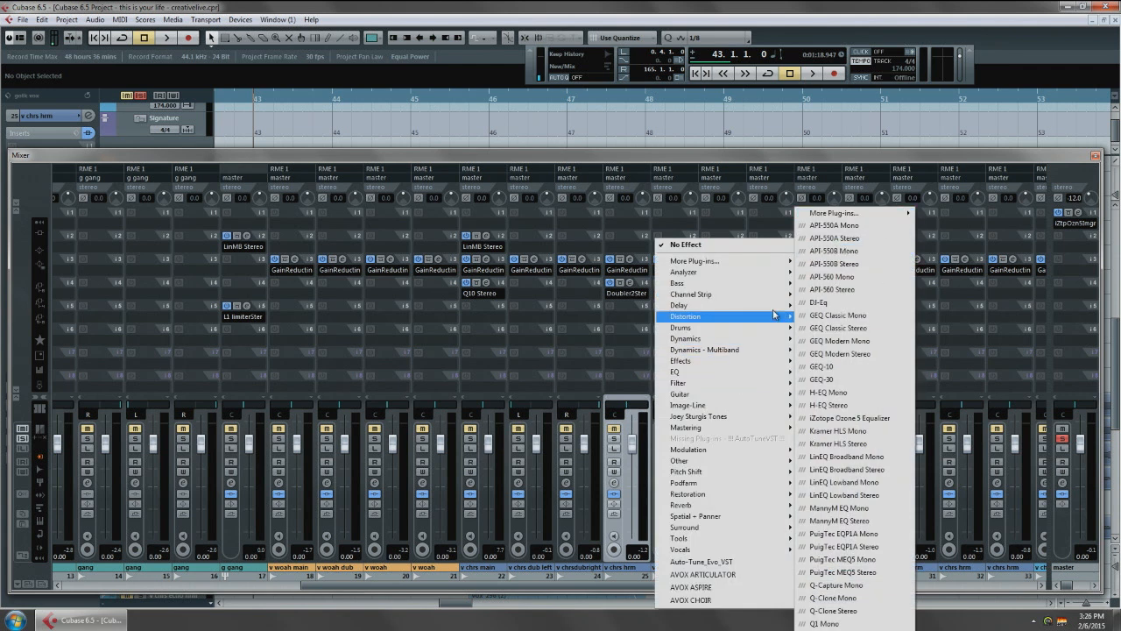
mouse_move(764, 262)
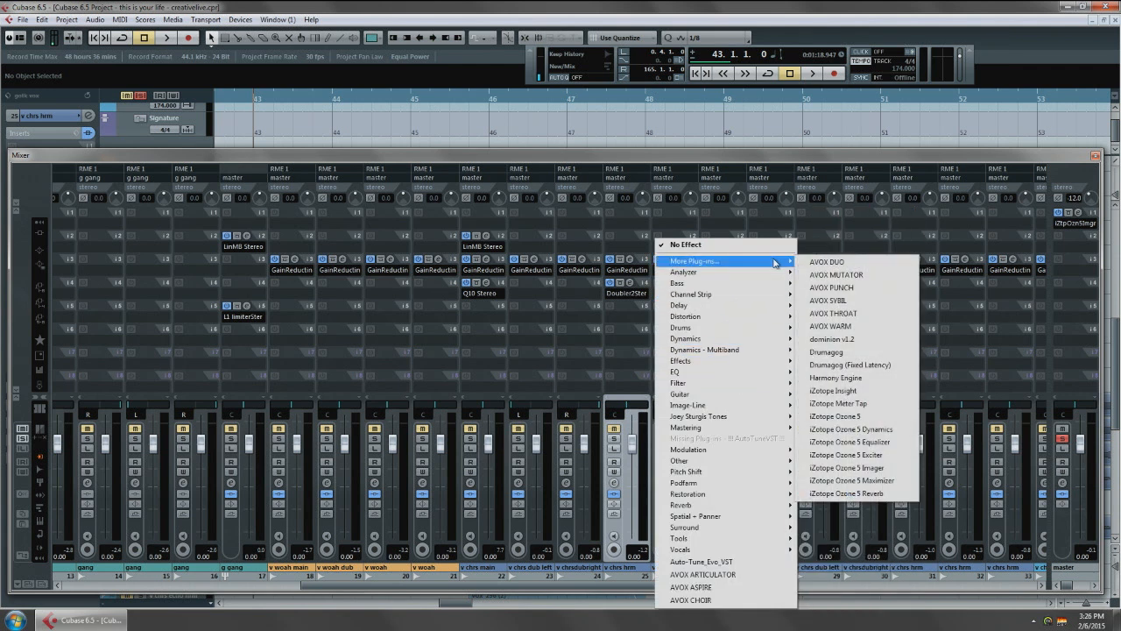
click(870, 263)
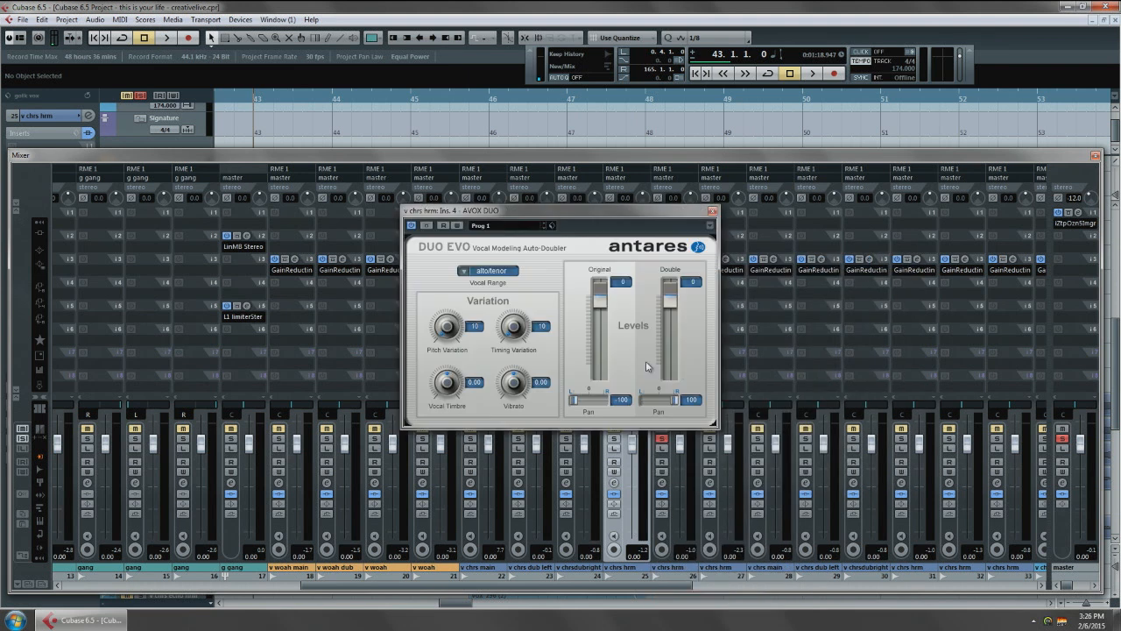
drag(548, 211, 900, 148)
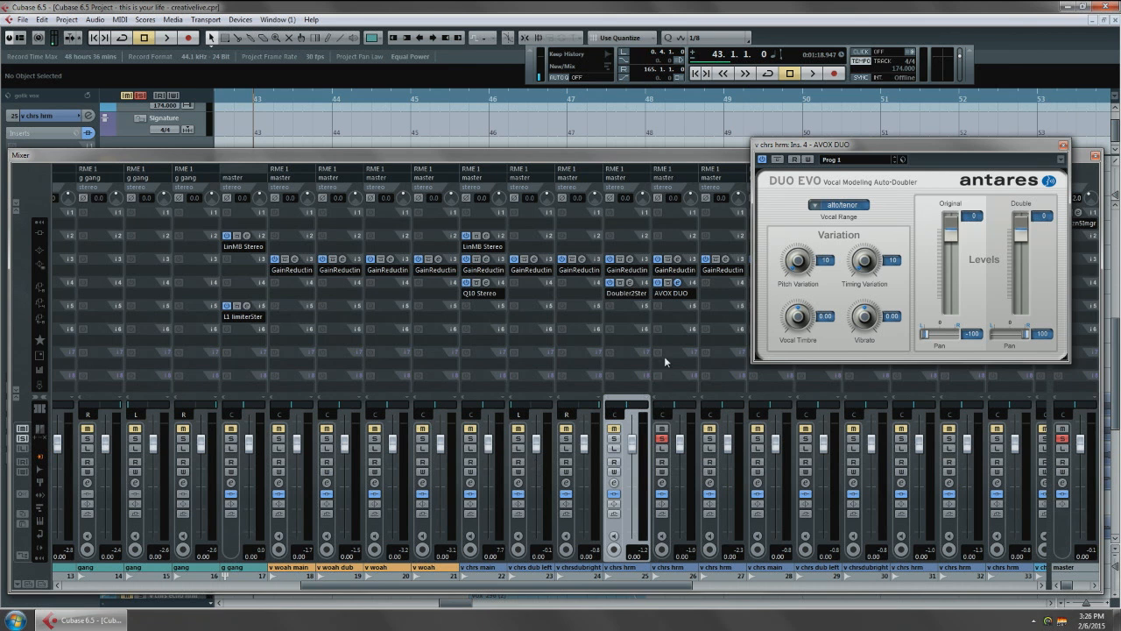
- Compare the second harmony with AVOX DUO active, bypassed and active again, playing from bar 43 each time
key(space)
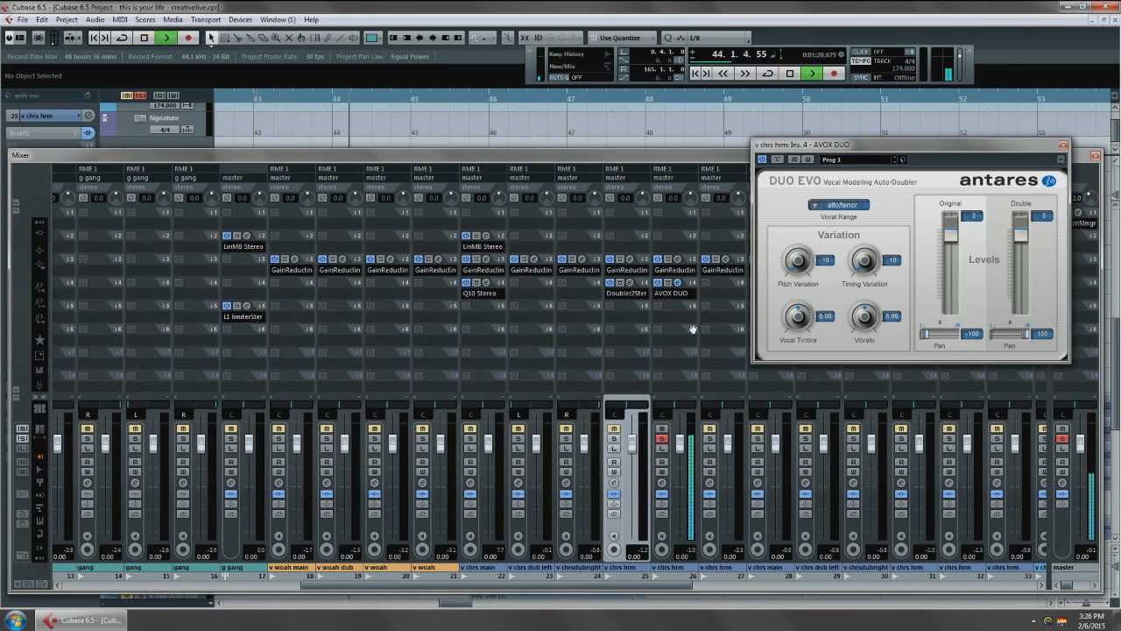
key(space)
click(668, 283)
key(space)
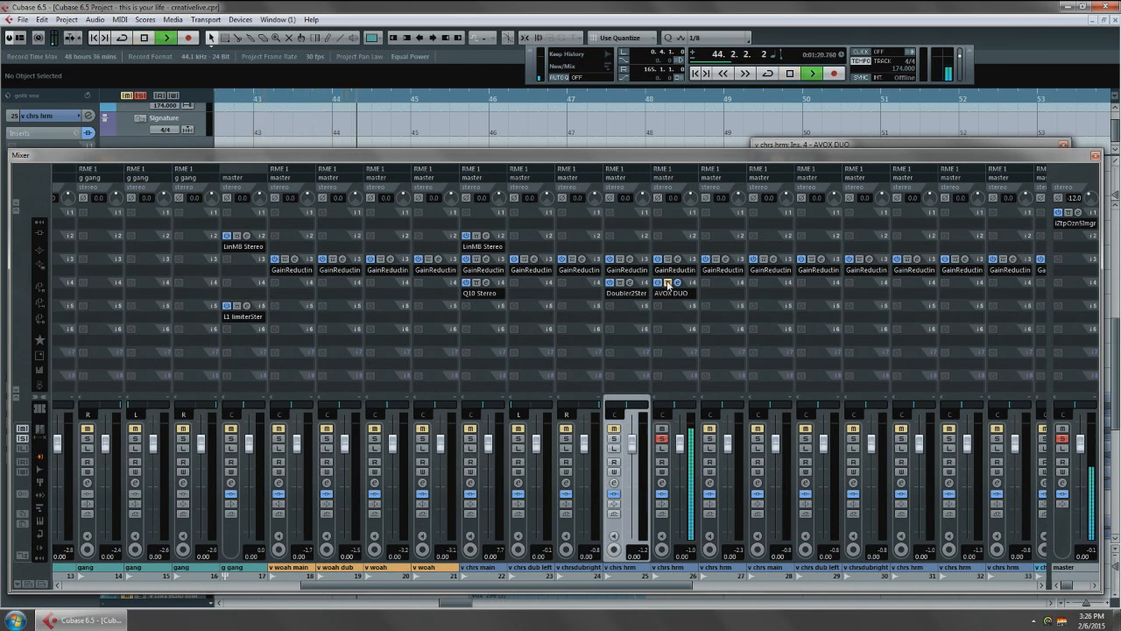
key(space)
key(space)
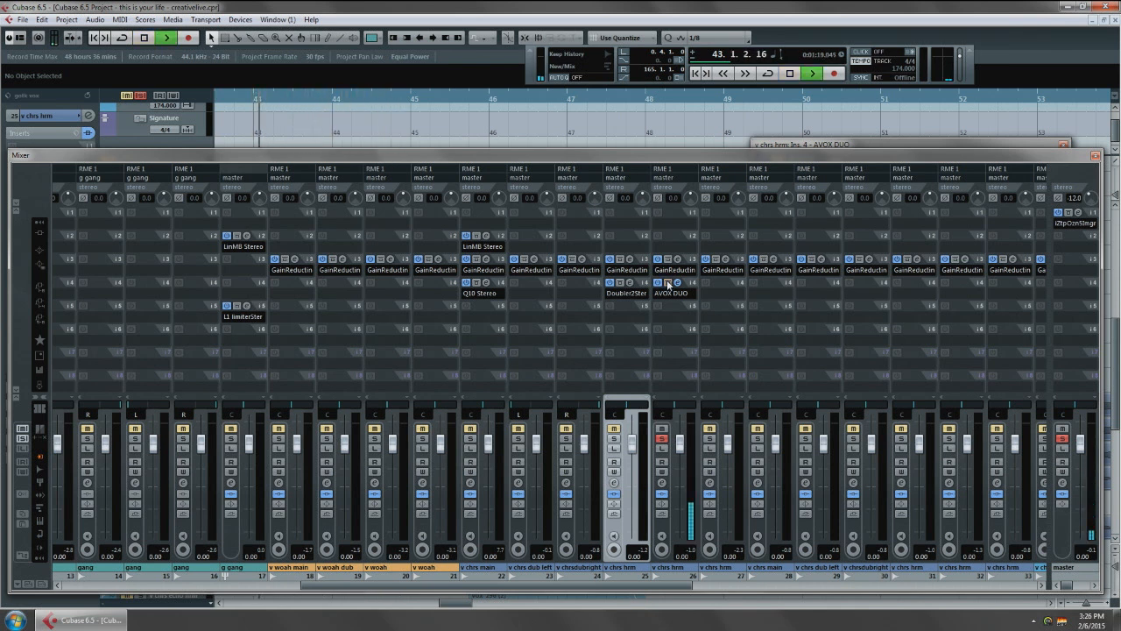
key(space)
- Solo the first harmony with the second, audition both together from bar 43, and close the AVOX DUO window
click(614, 437)
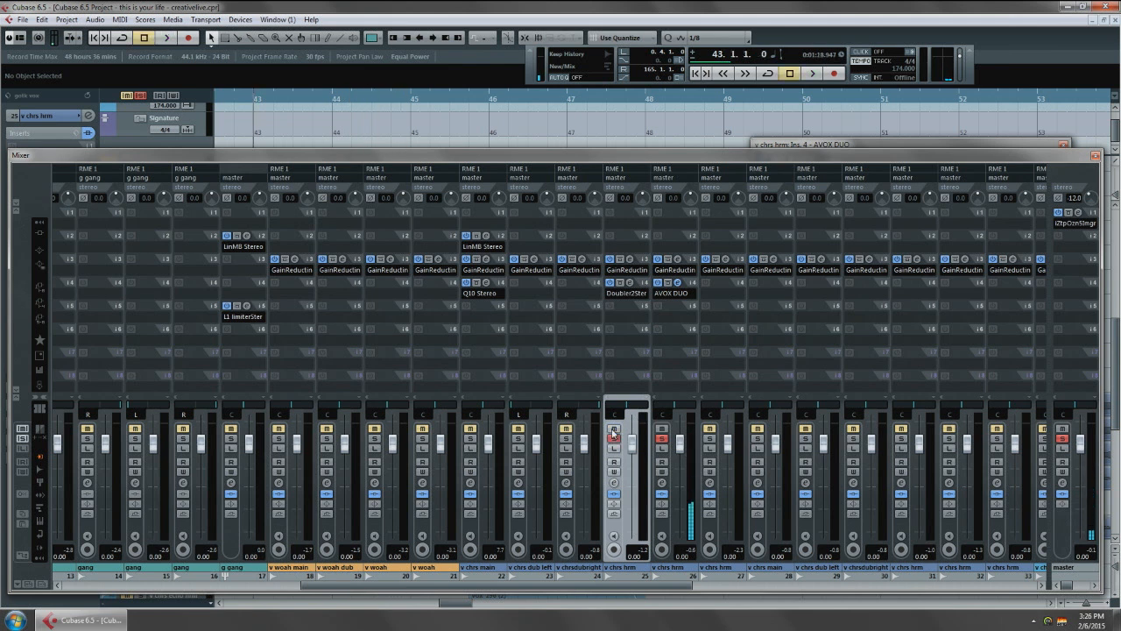
key(space)
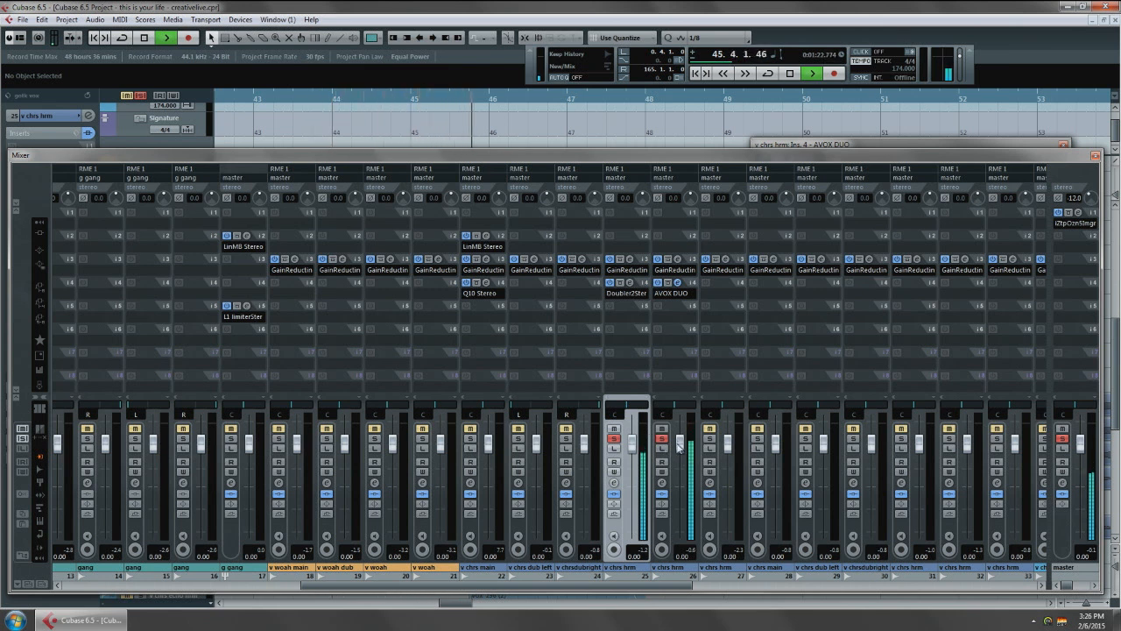
key(space)
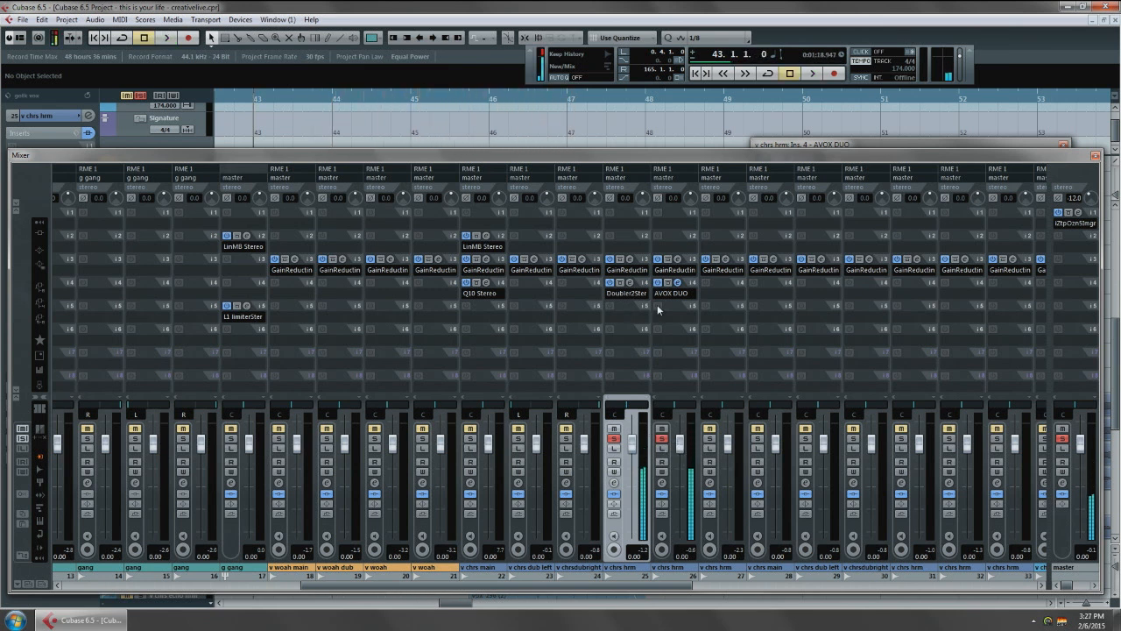
click(668, 282)
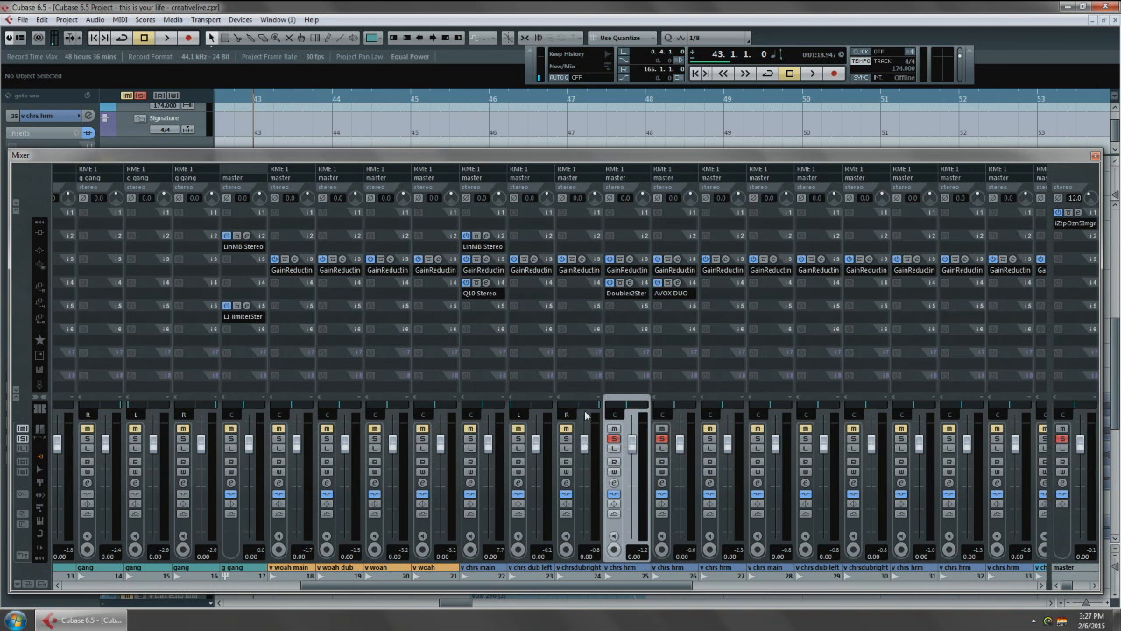
- Add the main chorus vocal and the left and right doubles to the soloed harmonies and close the mixer
click(470, 438)
click(518, 438)
click(566, 438)
key(F3)
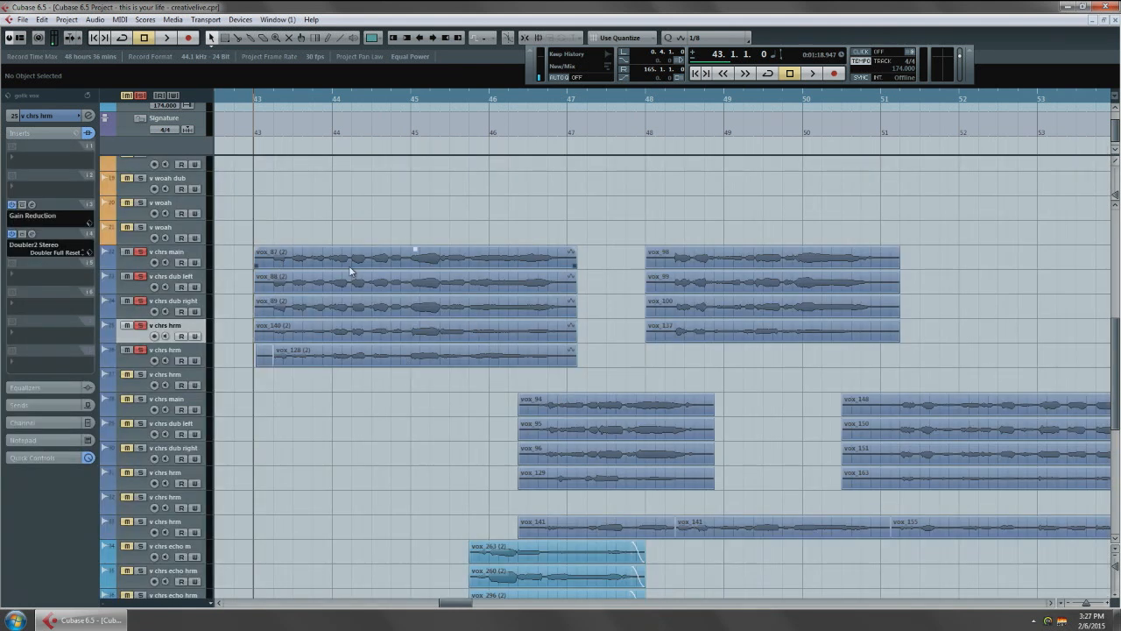
- Remove the solo from both harmonies and the main chorus vocal, leaving only the left and right doubles soloed
click(199, 254)
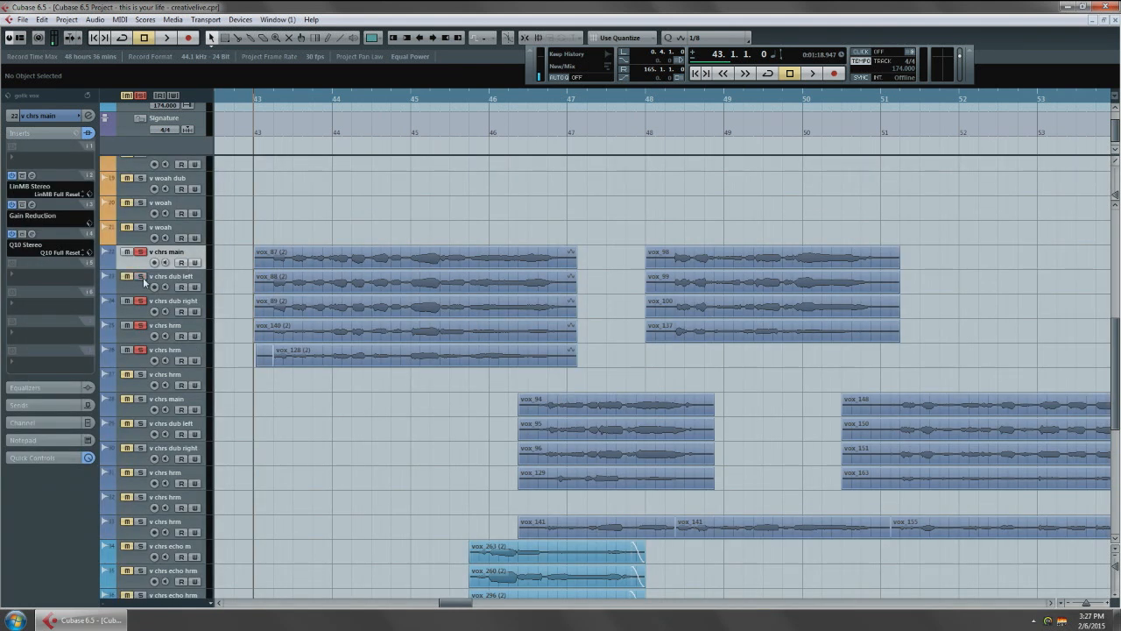
click(142, 326)
click(142, 350)
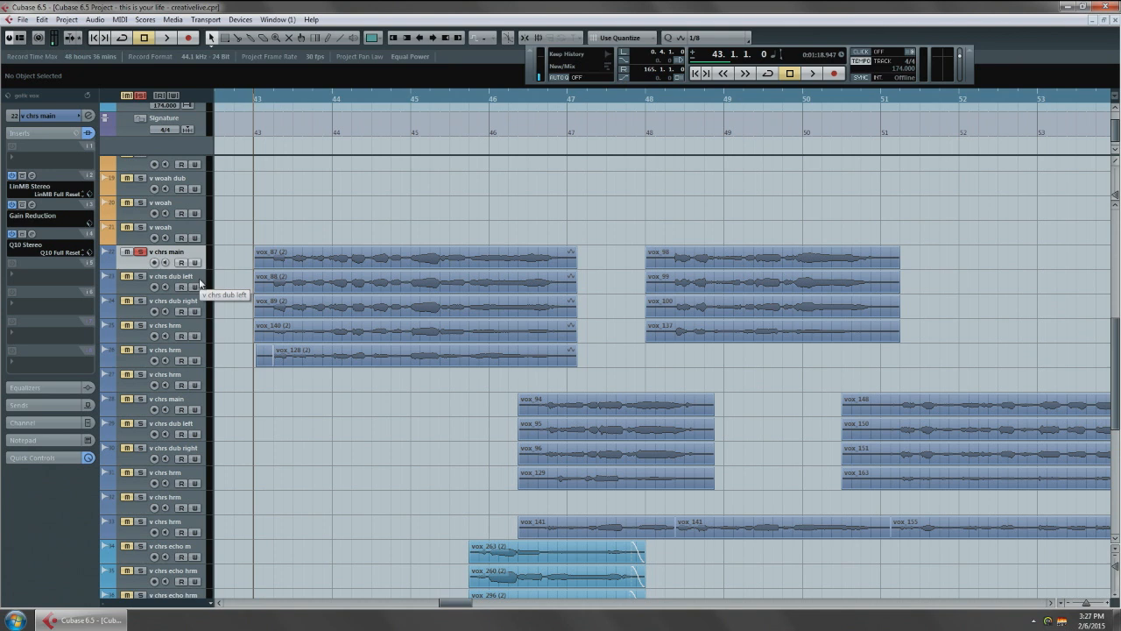
click(160, 275)
click(142, 254)
click(140, 276)
click(145, 308)
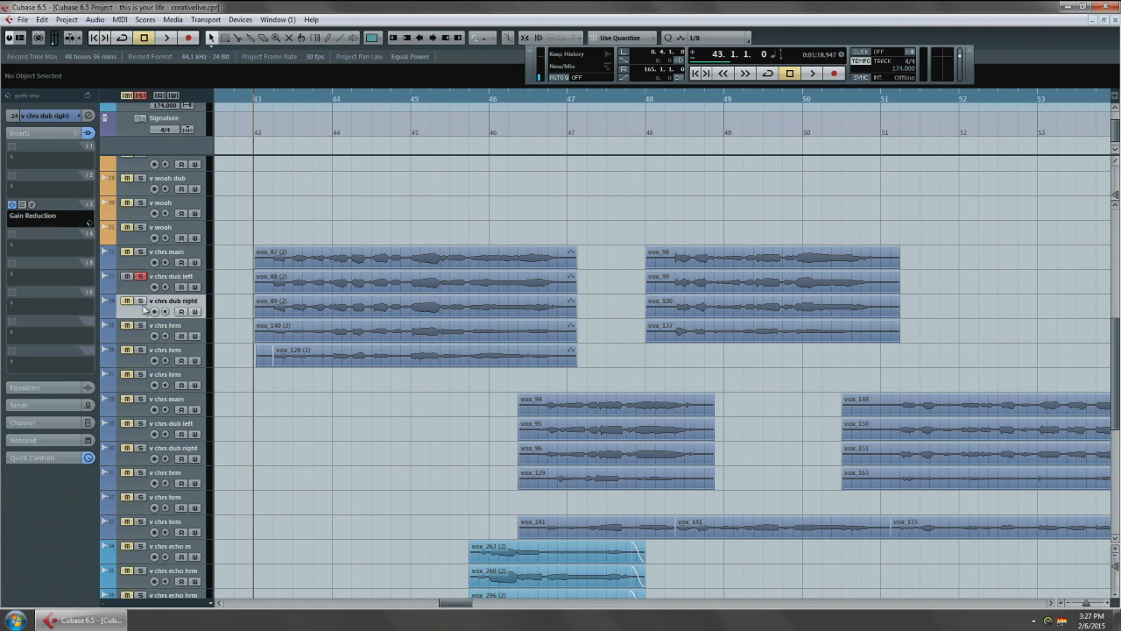
- Reopen the mixer, load MonoDelay into insert slot 4 of the v chrs dub left channel and move its window aside
key(F3)
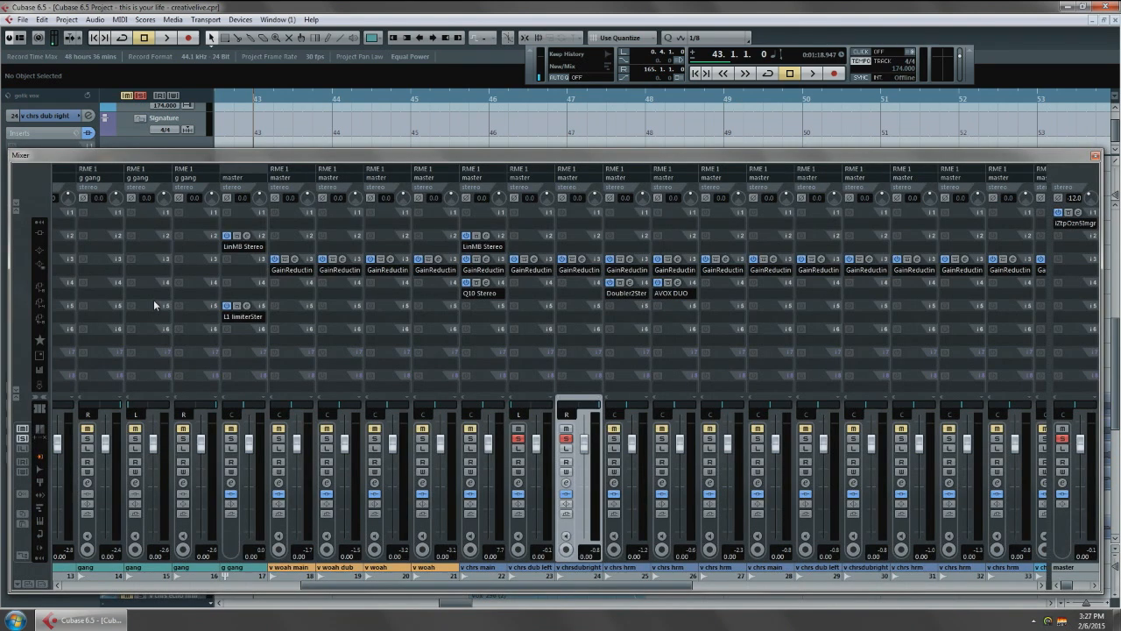
click(533, 299)
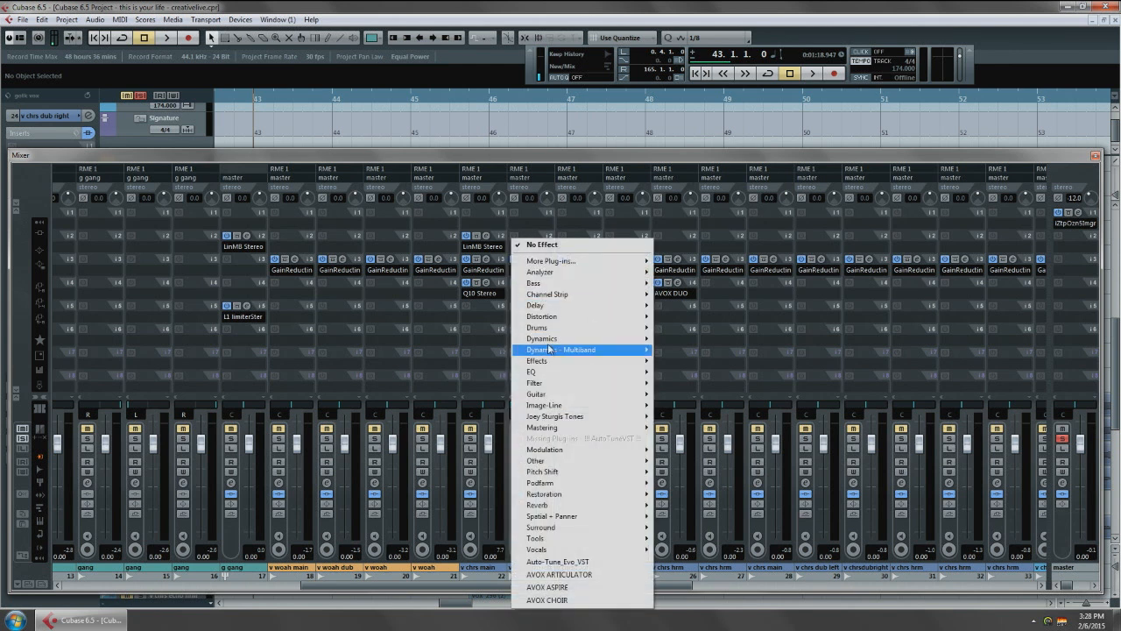
mouse_move(549, 307)
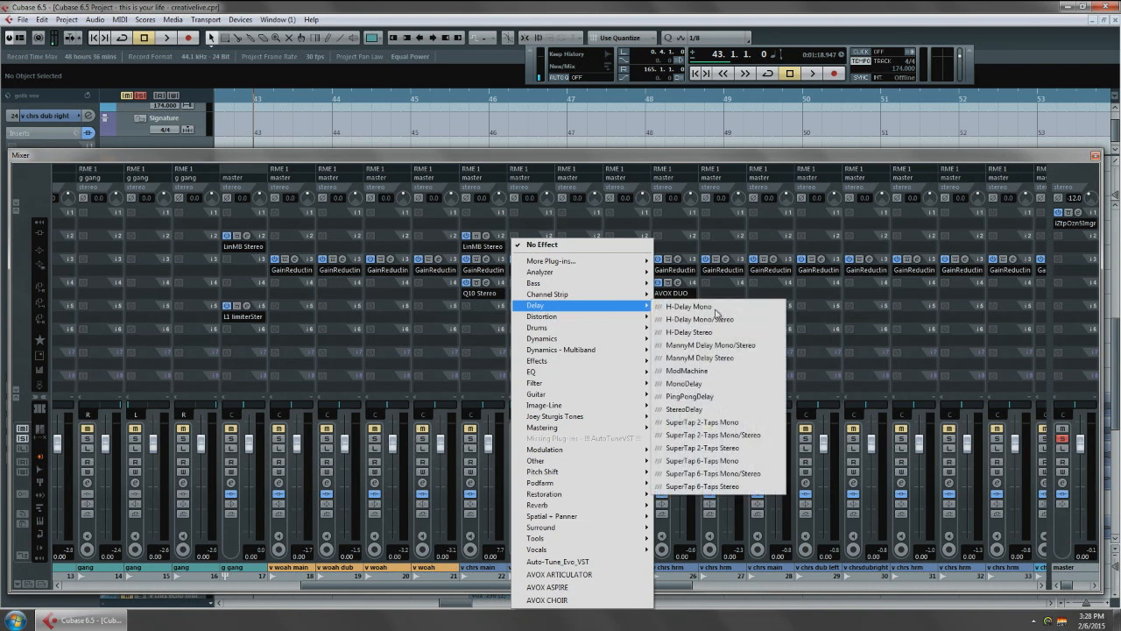
click(701, 383)
drag(572, 277, 728, 283)
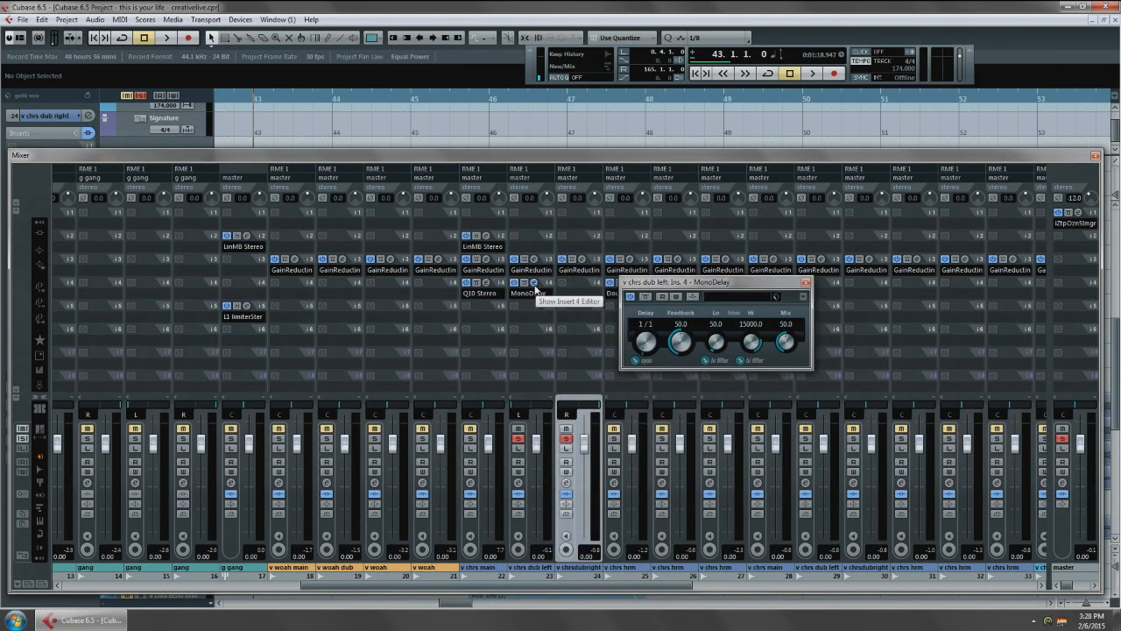
- Remove the solo from the right double, play the left double alone from bar 43 and open its MonoDelay editor
click(567, 439)
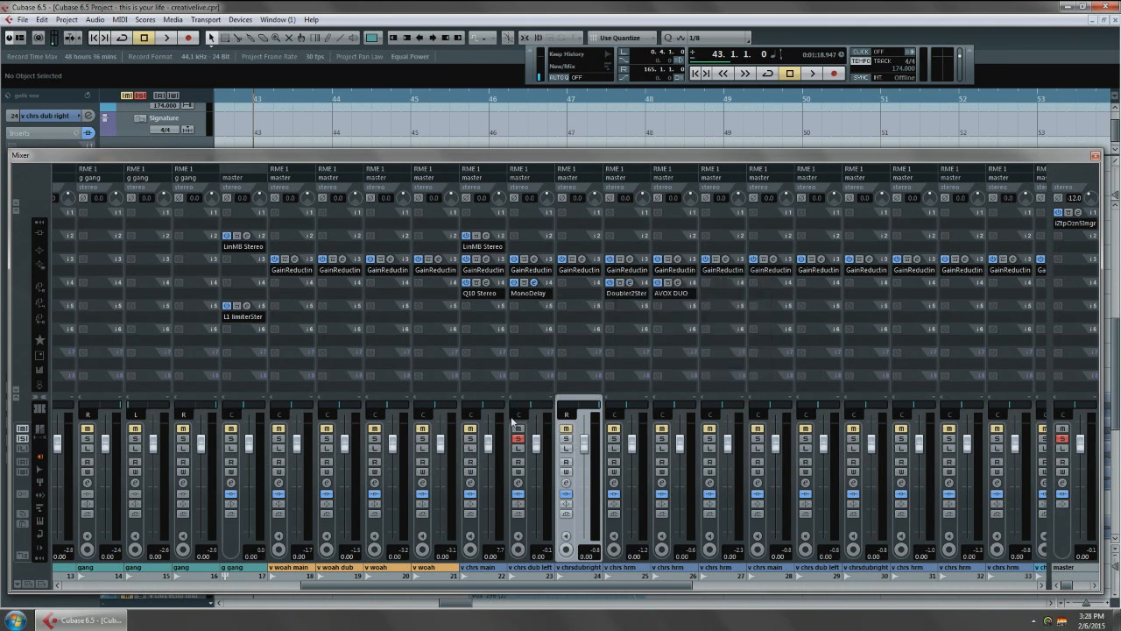
key(space)
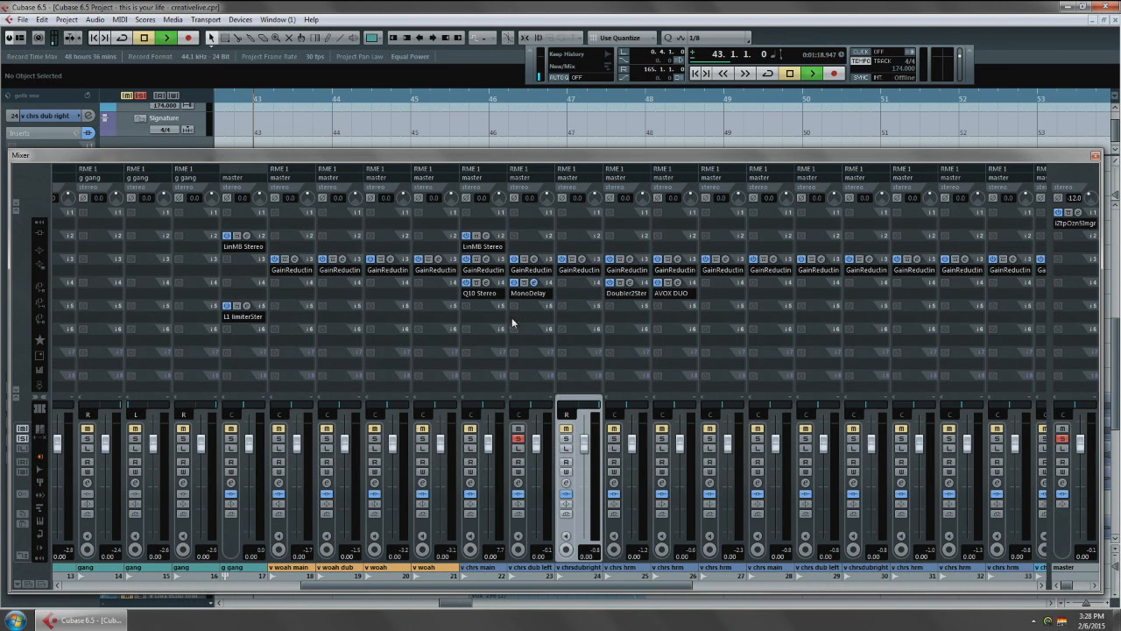
click(534, 282)
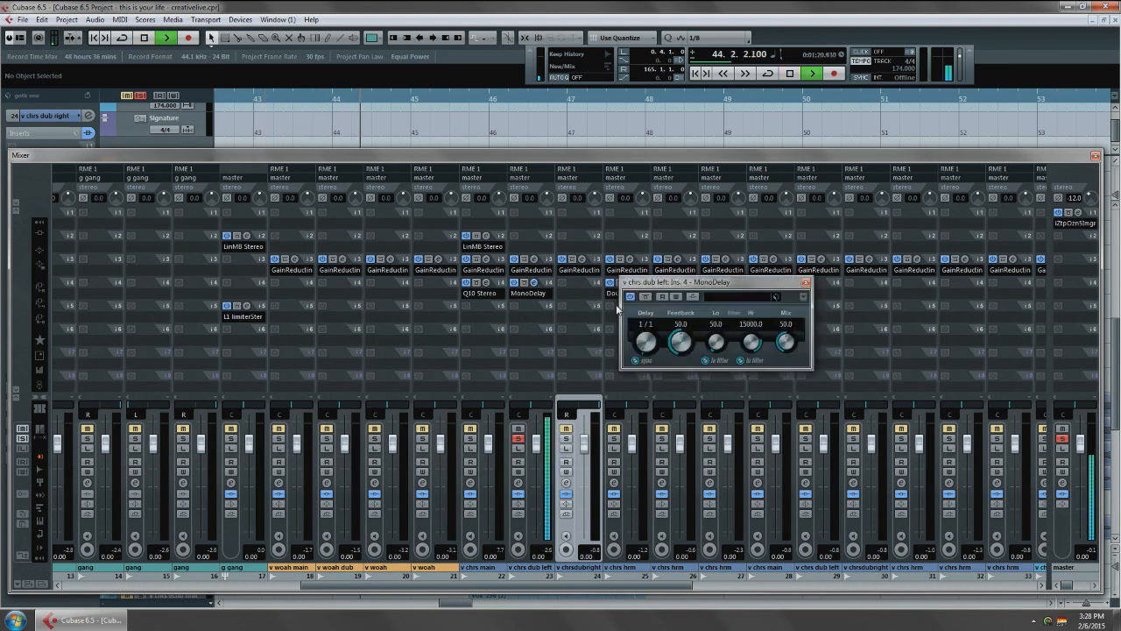
- Try a MonoDelay time of 1/4 on the left double and audition it from bar 43
key(space)
mouse_move(651, 347)
mouse_down()
mouse_move(655, 337)
mouse_move(652, 352)
mouse_up()
key(space)
key(space)
key(space)
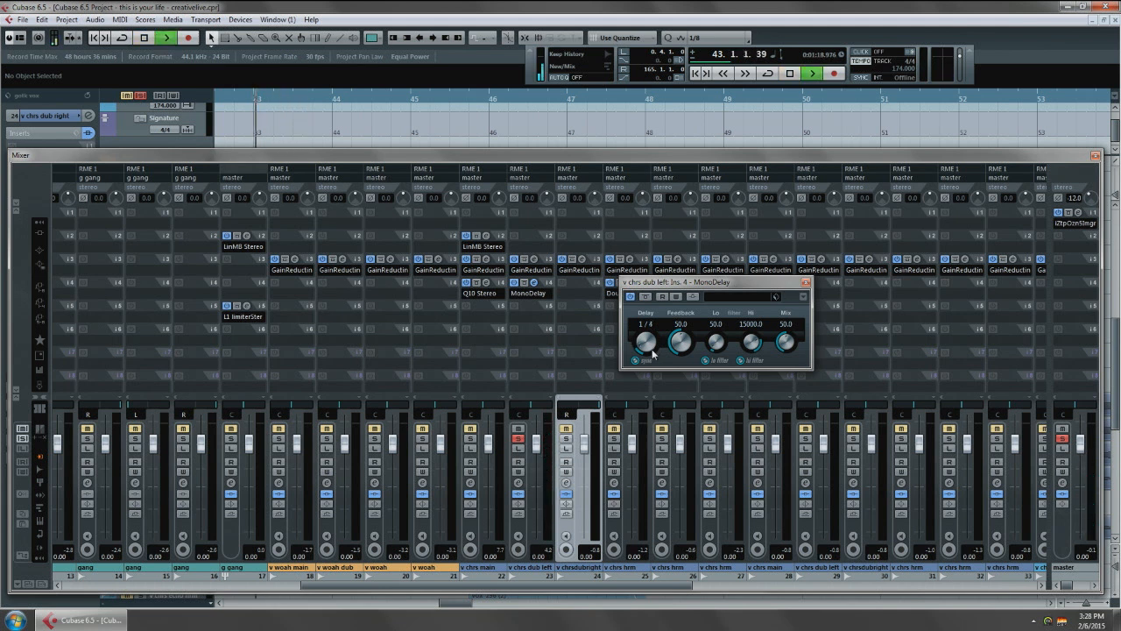
key(space)
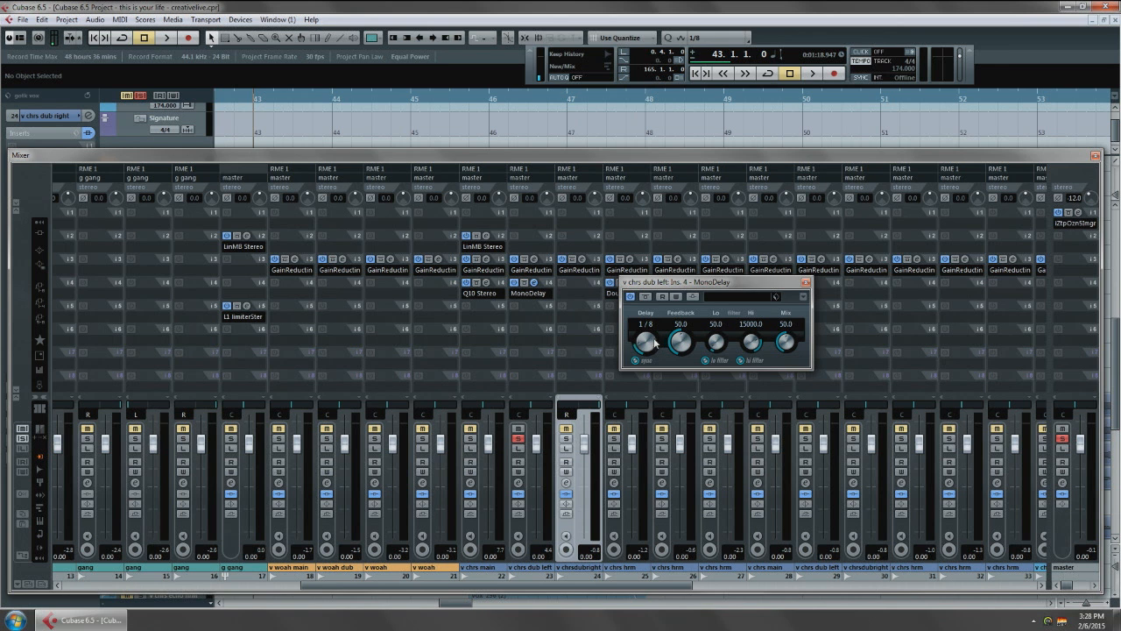
- Audition the left double with a 1/8 delay and compare it with a 1/2 delay
key(space)
key(space)
drag(654, 343, 654, 356)
key(space)
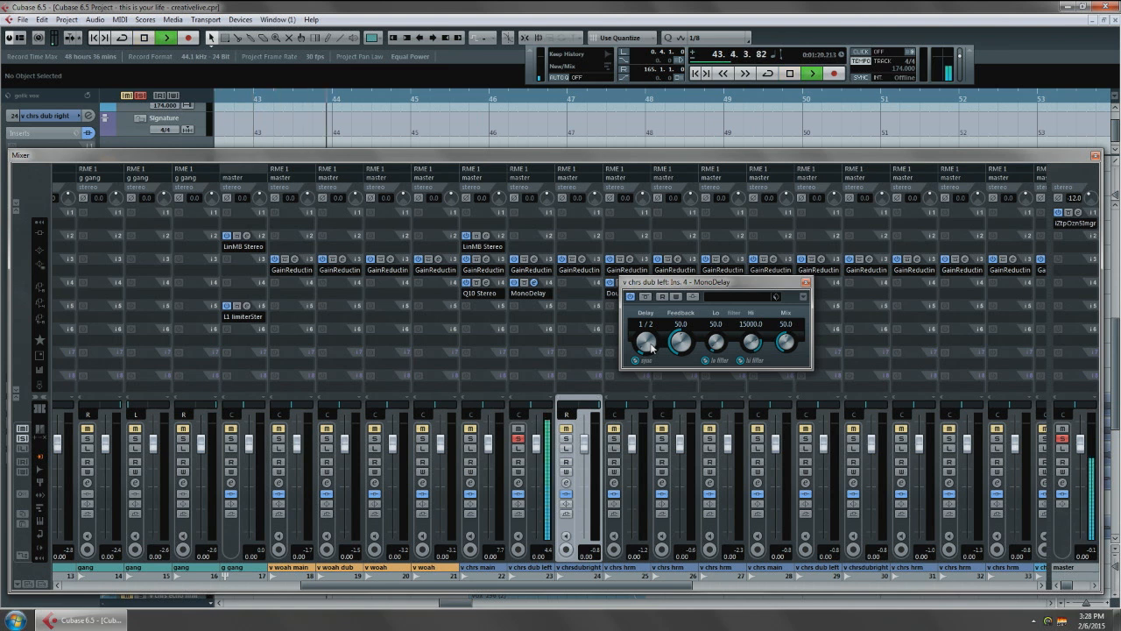
key(space)
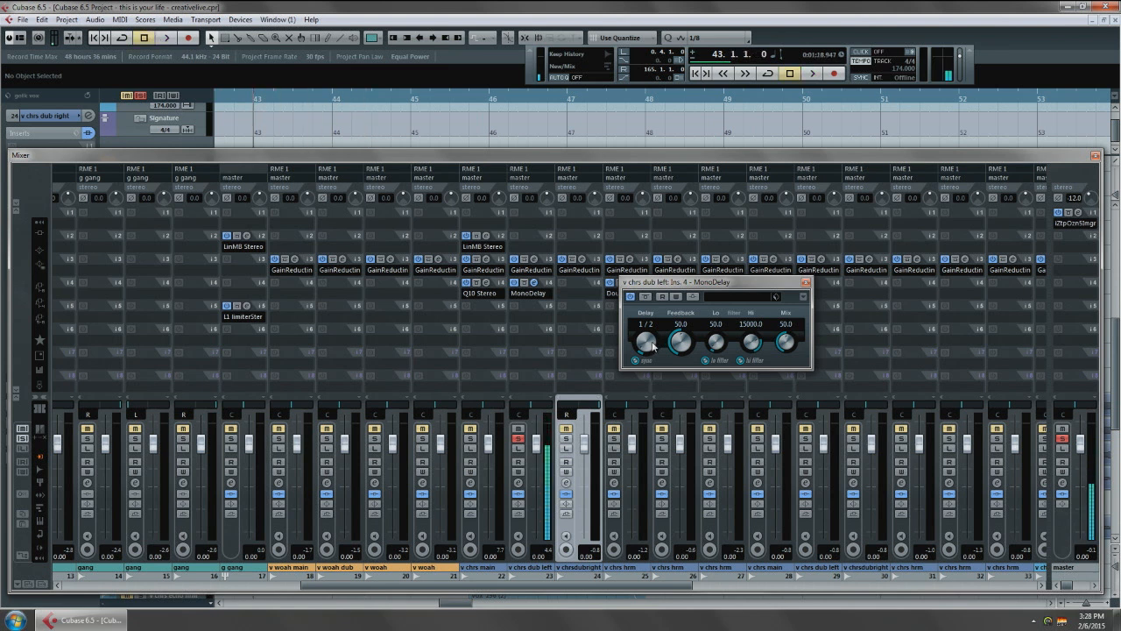
- Recheck the 1/4 delay, set the MonoDelay time to dotted 1/4 (1/4 D) and audition the left double
scroll(653, 346, down, 3)
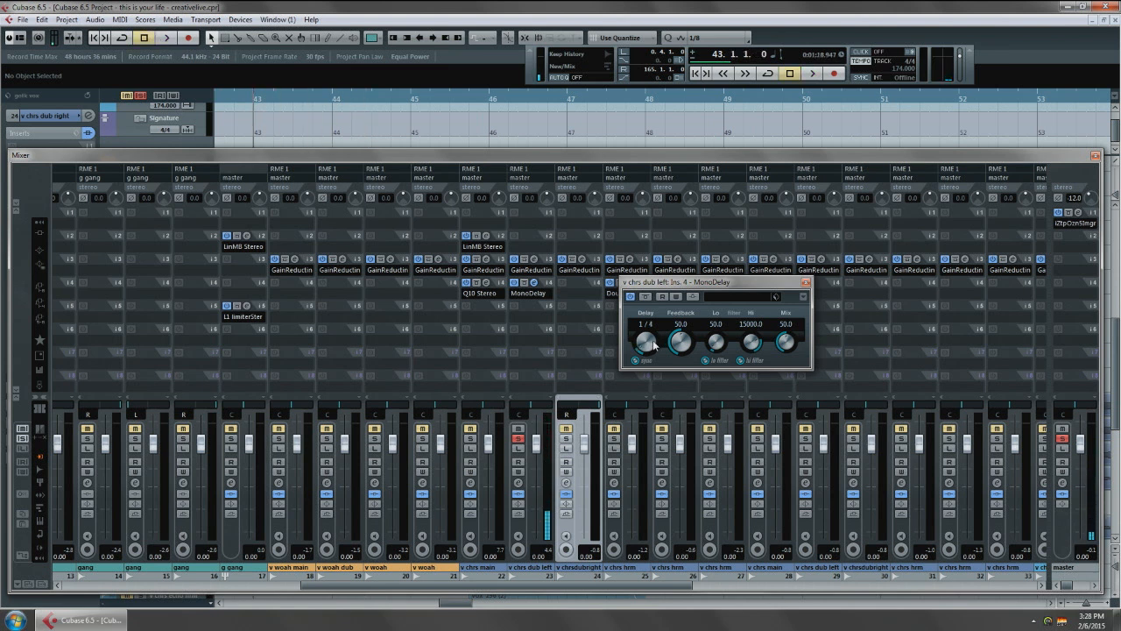
key(space)
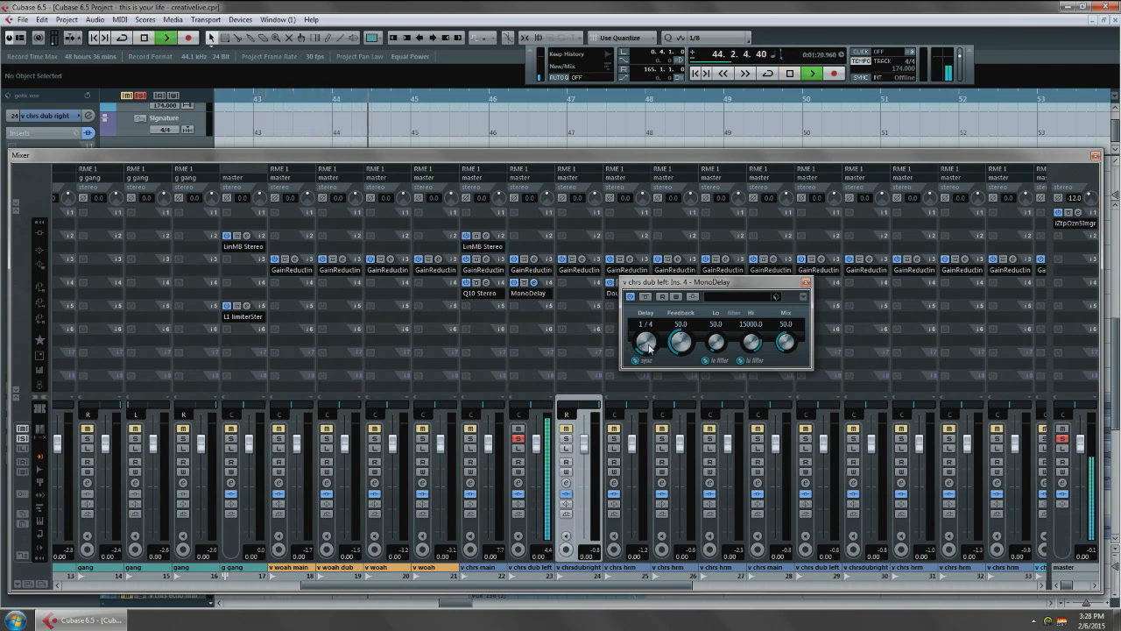
key(space)
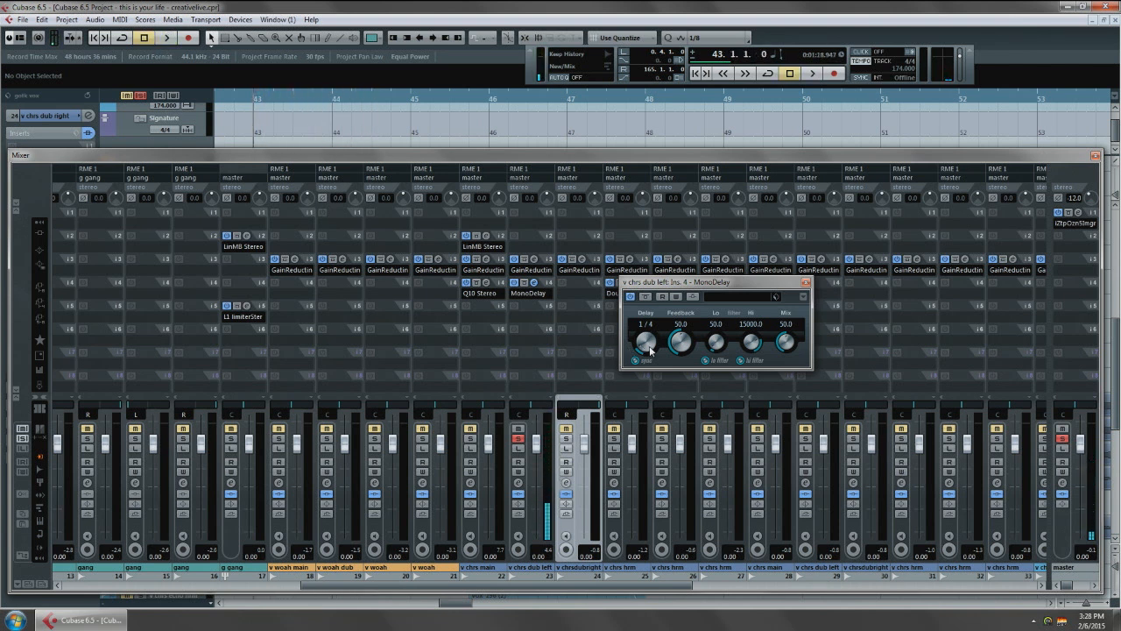
drag(649, 347, 665, 274)
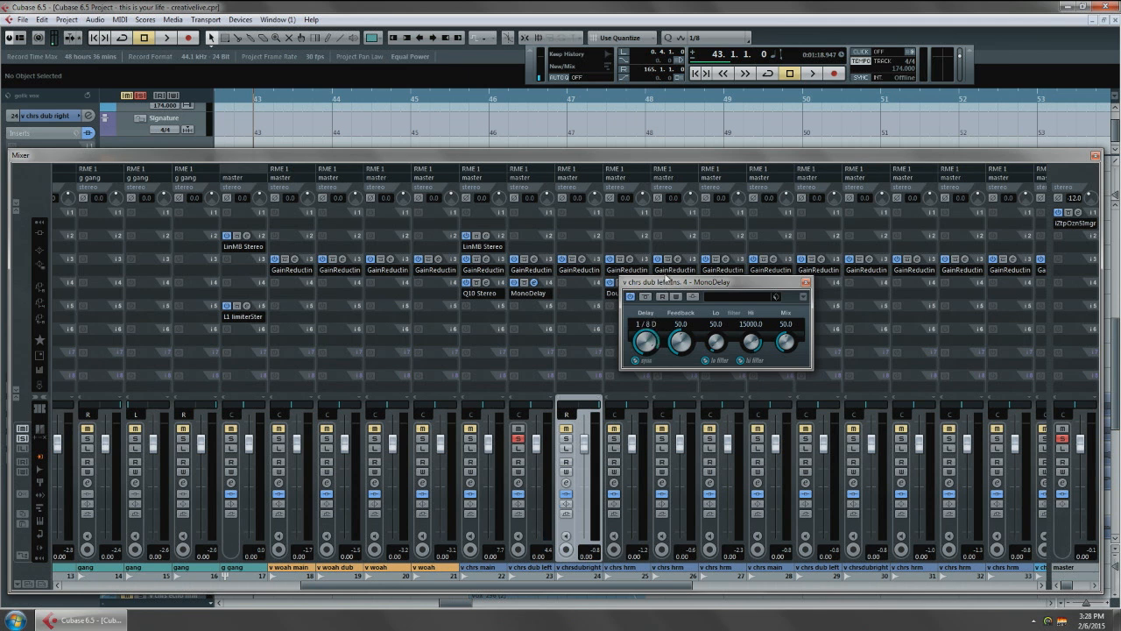
key(space)
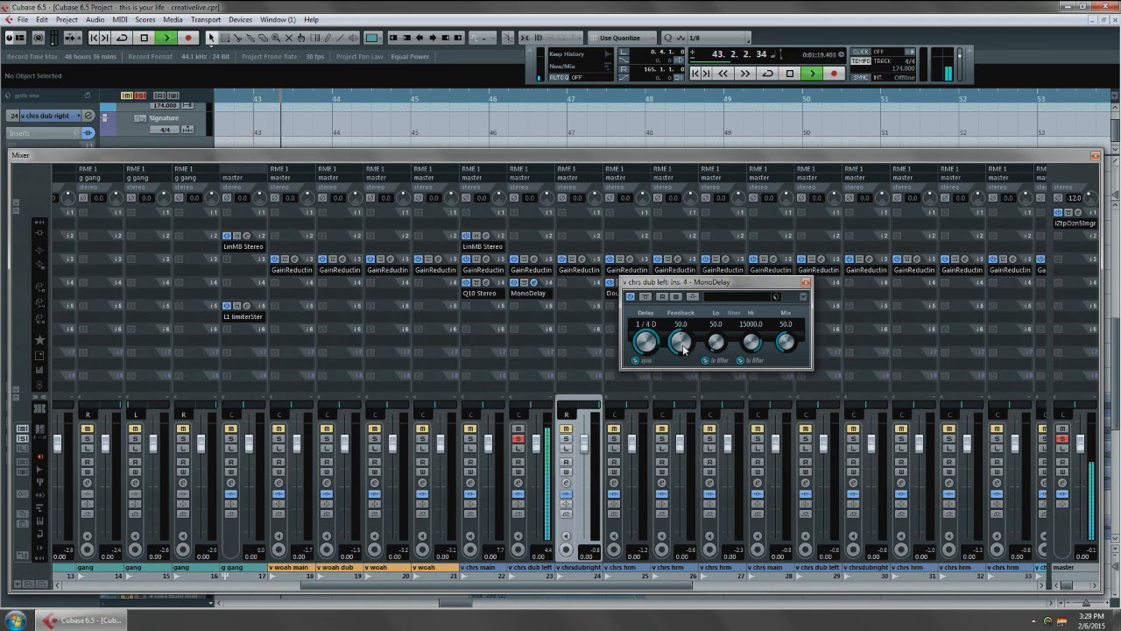
key(space)
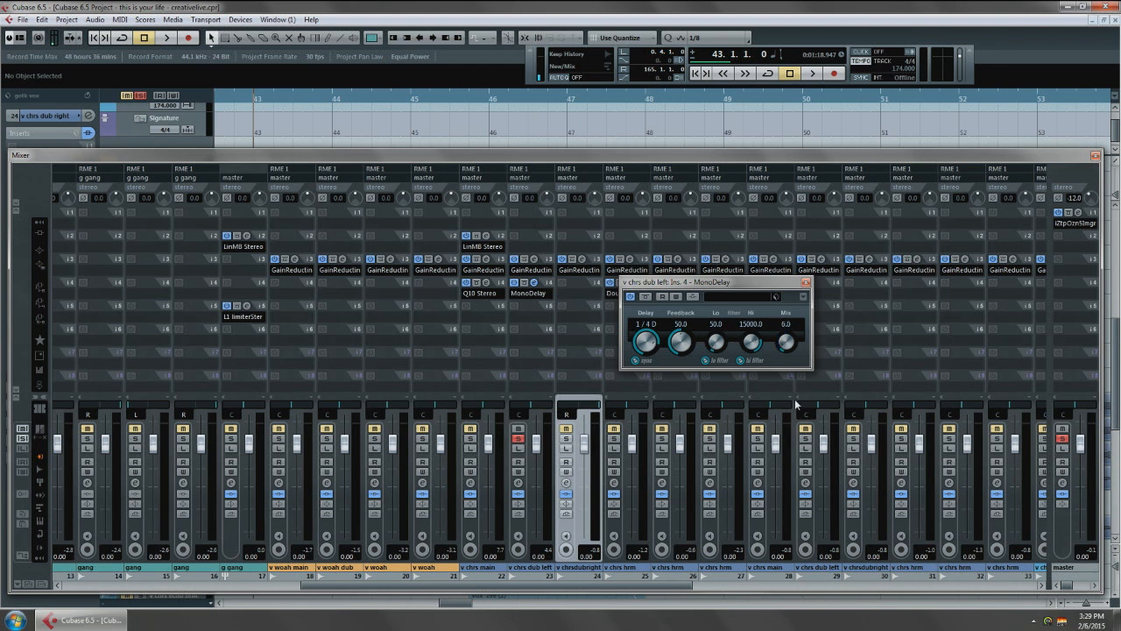
- Set the left double's MonoDelay mix to 10 and its hi filter to 5000
double_click(786, 324)
text(10)
key(Return)
double_click(751, 325)
text(5000)
key(Return)
- Narrow the MonoDelay filters, setting the lo filter to 500 and the hi filter to 2500
double_click(715, 325)
text(5)
key(Return)
drag(716, 346, 754, 342)
click(716, 326)
text(30)
text(0)
click(756, 325)
text(2500)
key(Return)
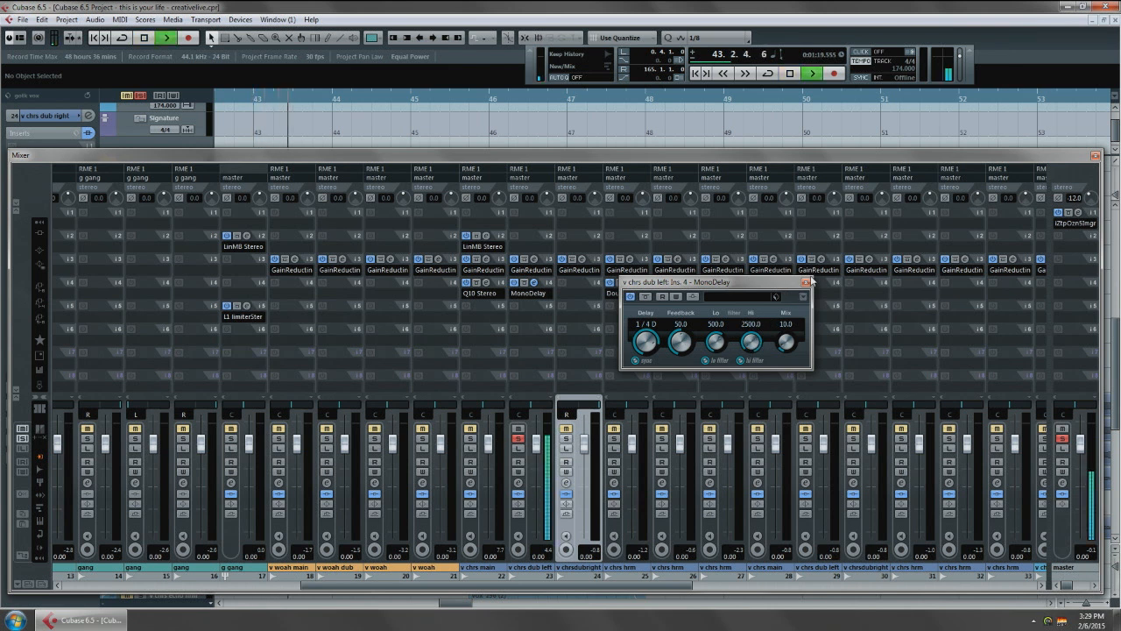
- Raise the MonoDelay mix to 15, stop playback and close the plug-in window
click(786, 324)
text(15)
key(Return)
key(space)
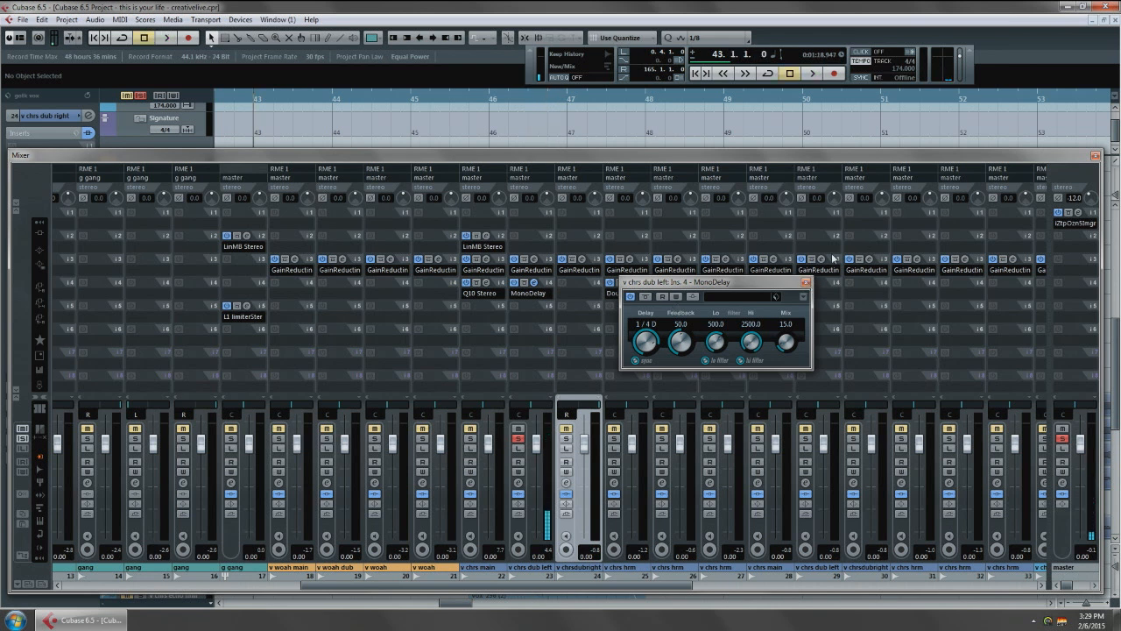
click(805, 282)
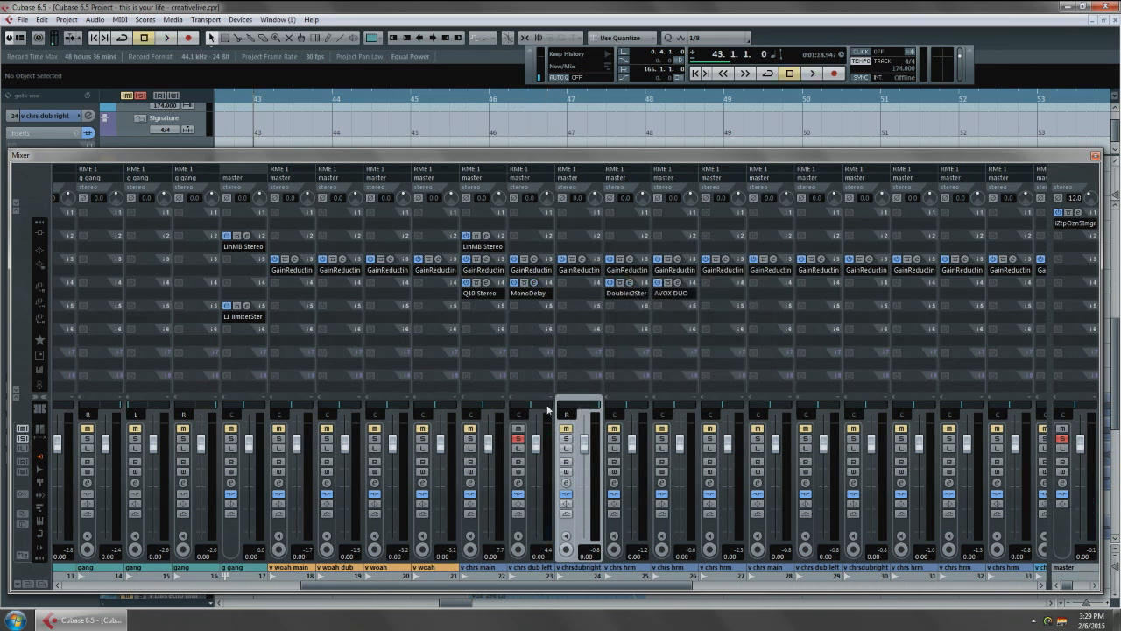
- Copy MonoDelay to insert slot 4 of the right double and audition both doubles soloed together from bar 43
drag(553, 292, 584, 293)
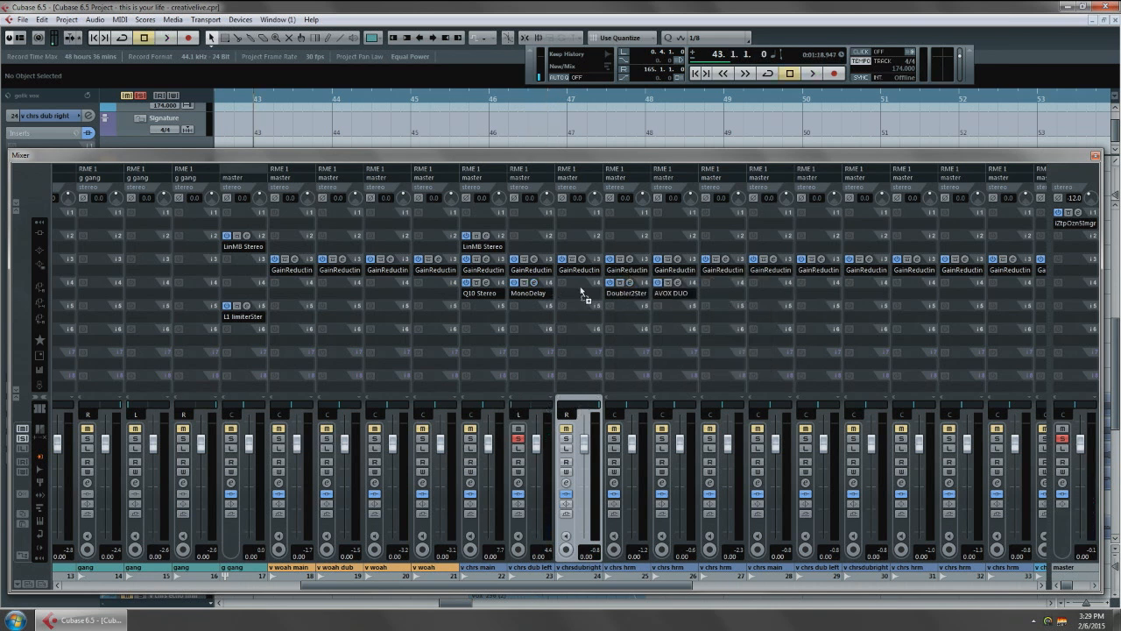
click(567, 438)
key(space)
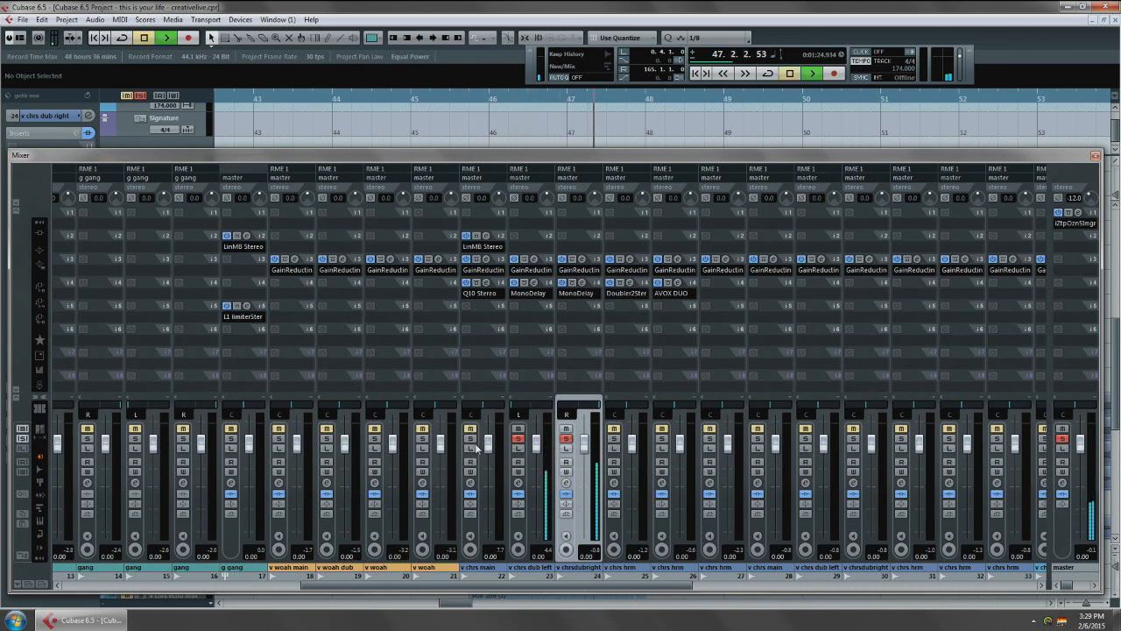
key(space)
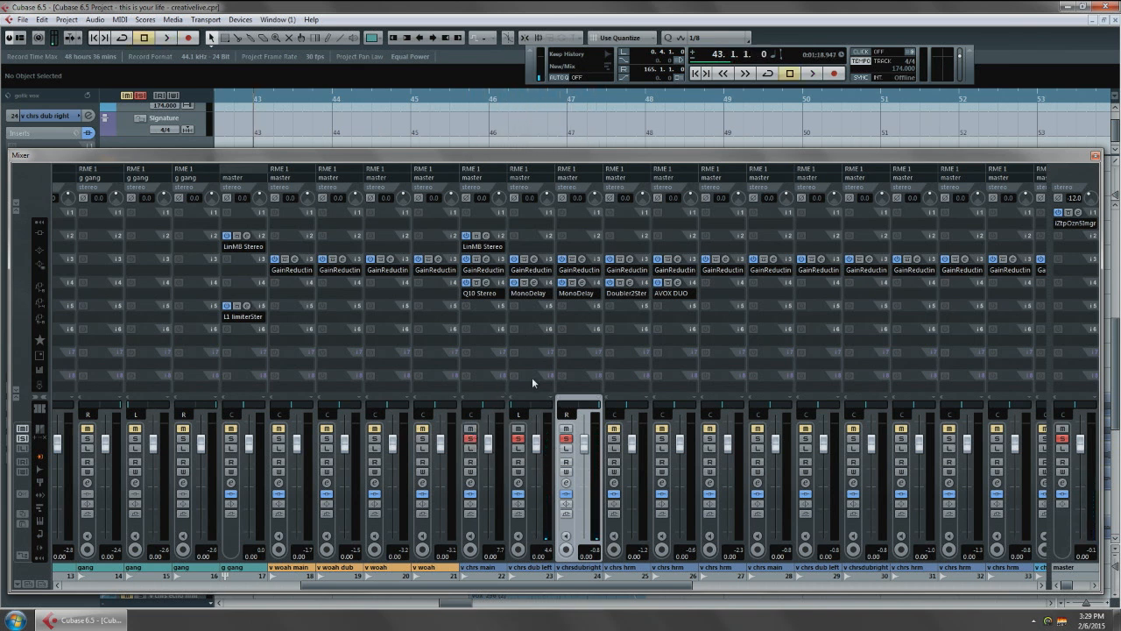
- Load the RoomWorks SE reverb into insert slot 8 of the v chrs main channel and move its window aside
click(488, 382)
click(671, 234)
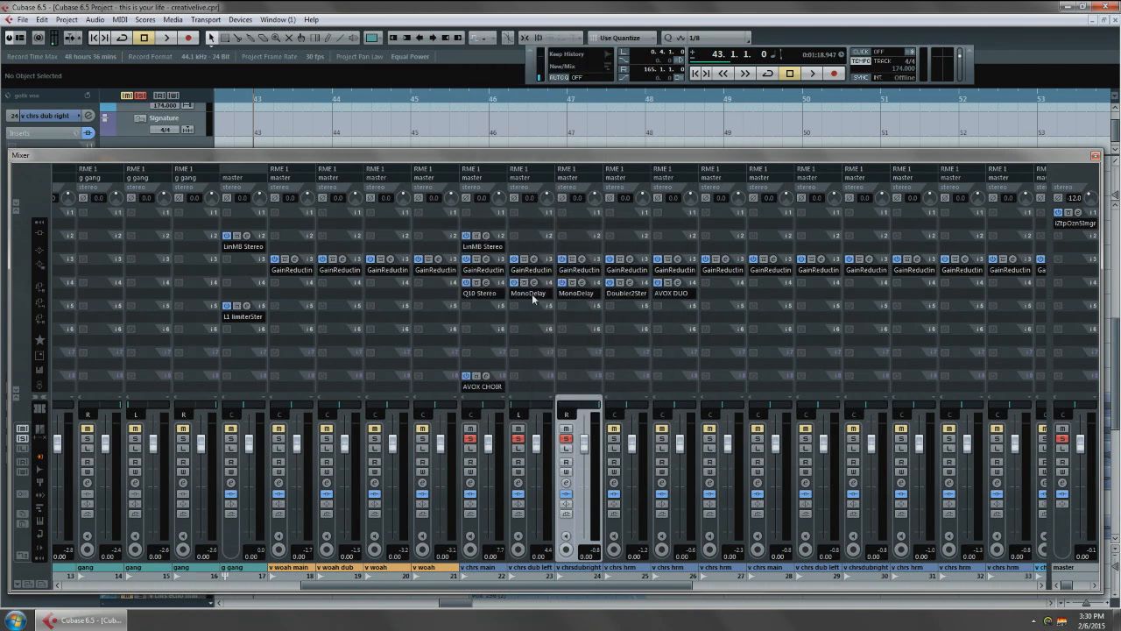
click(487, 391)
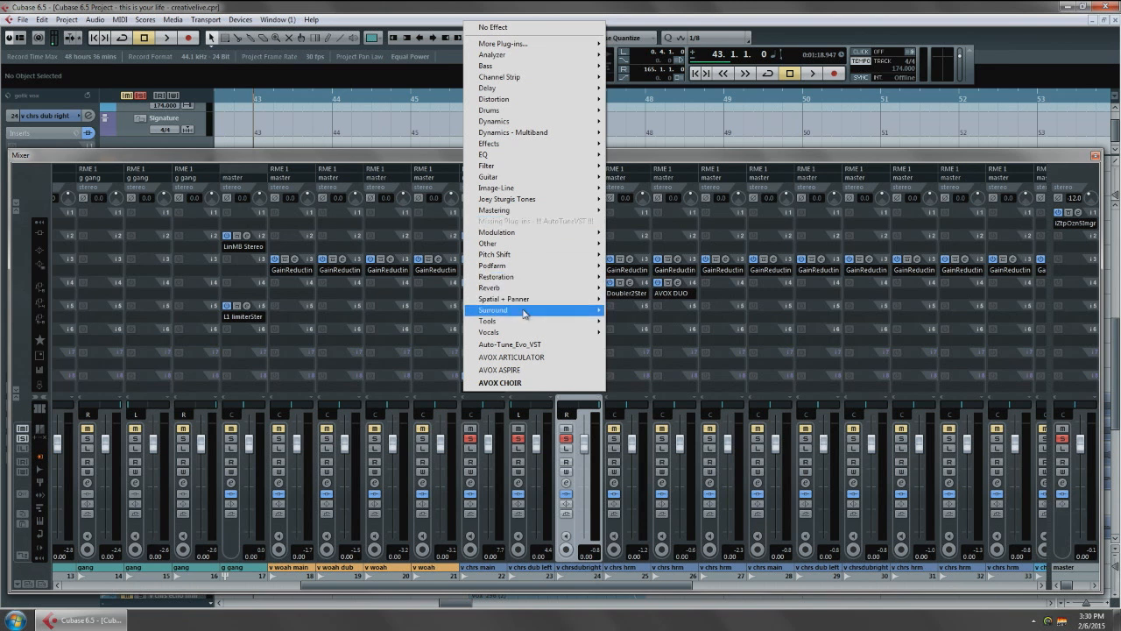
mouse_move(524, 314)
mouse_move(527, 289)
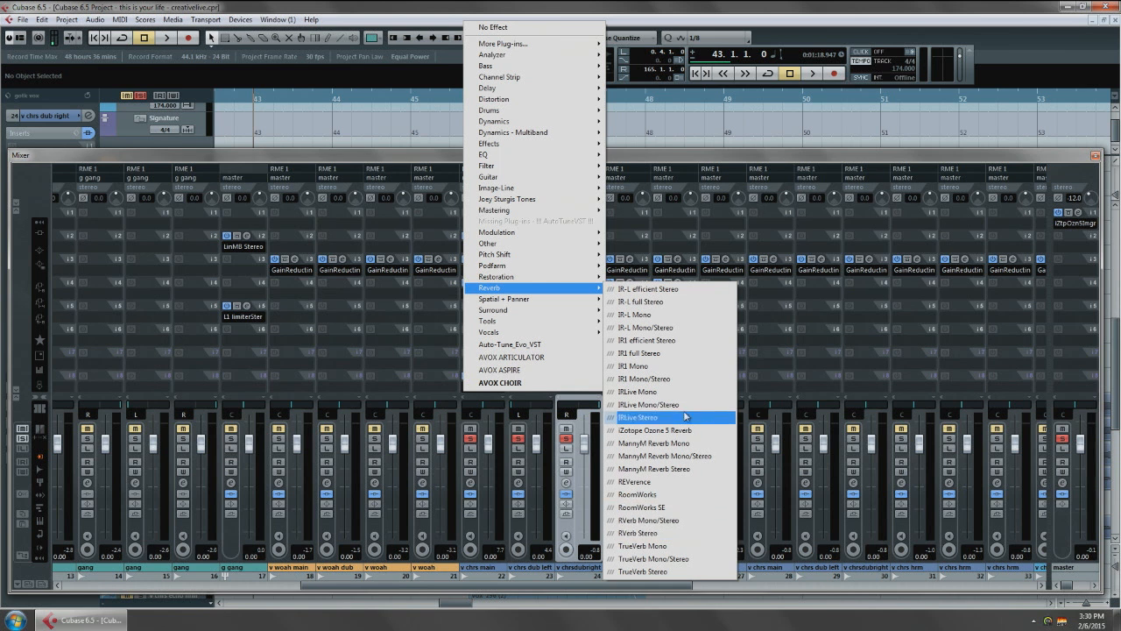
click(666, 508)
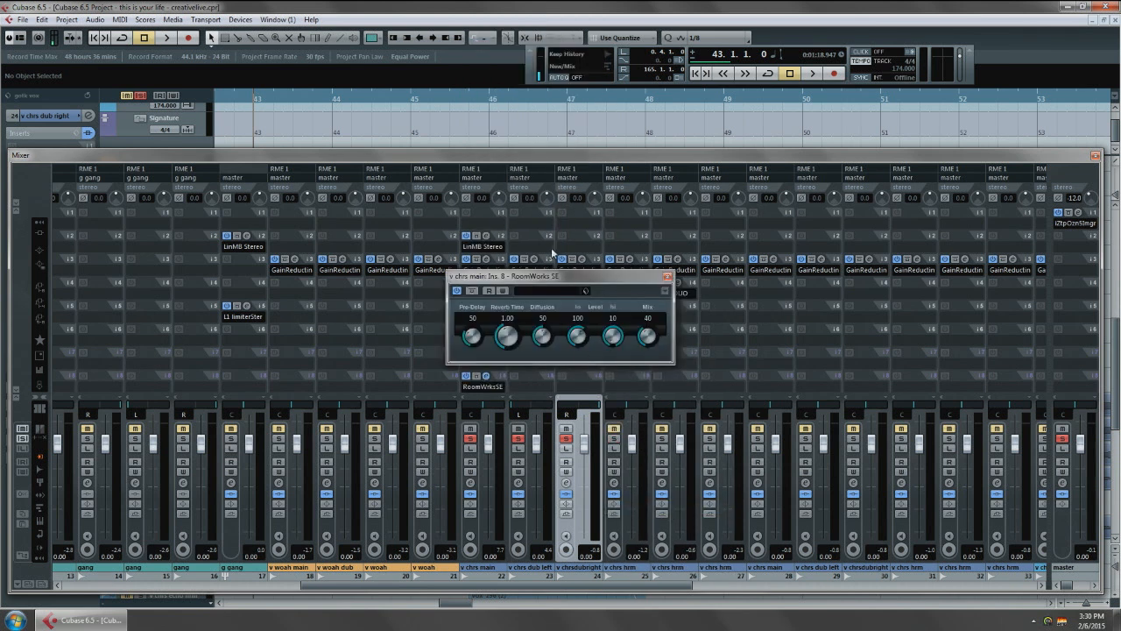
drag(523, 282, 650, 276)
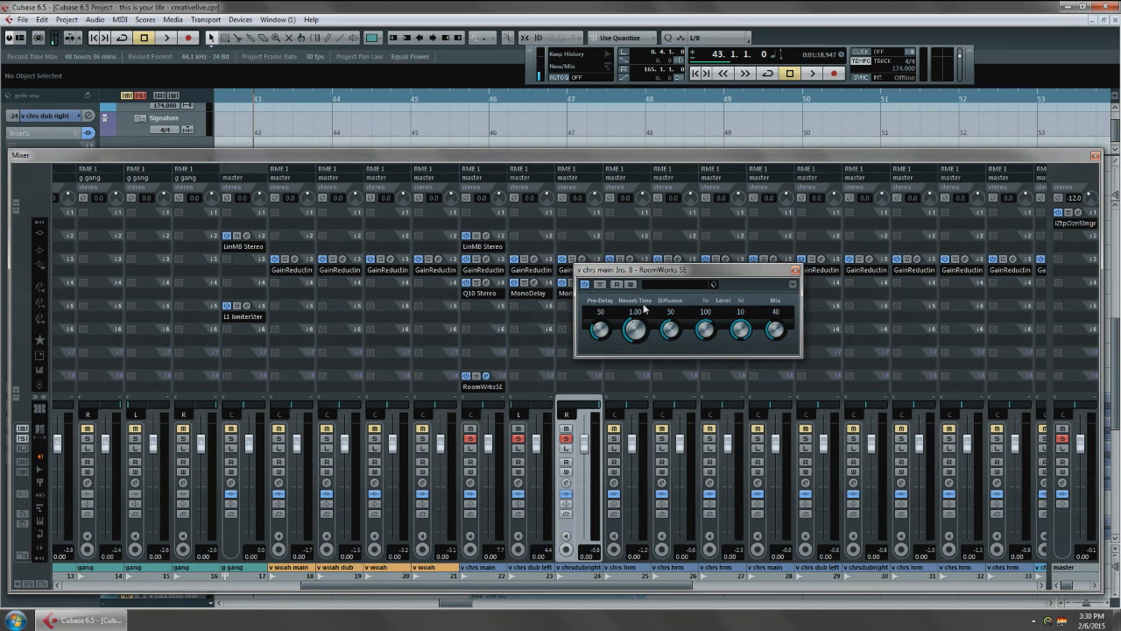
- Set the RoomWorks SE reverb time to 3.00, its low level to 10 and its mix to 10
drag(635, 323, 636, 308)
drag(720, 330, 710, 452)
drag(710, 333, 701, 186)
drag(701, 187, 710, 344)
drag(744, 335, 754, 364)
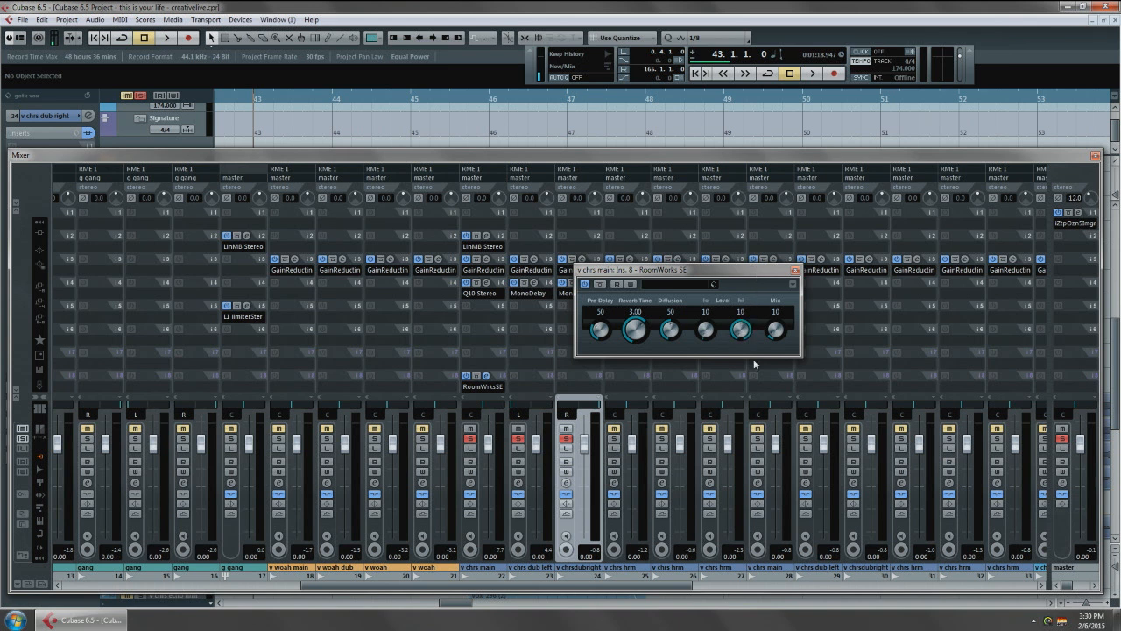
- Set the RoomWorks SE high level to 15 and the pre-delay to 90
click(741, 312)
text(15)
click(603, 313)
text(90)
key(Return)
- Remove the solo from the left and right doubles and reopen the main chorus vocal's RoomWorks SE editor
click(518, 438)
click(566, 439)
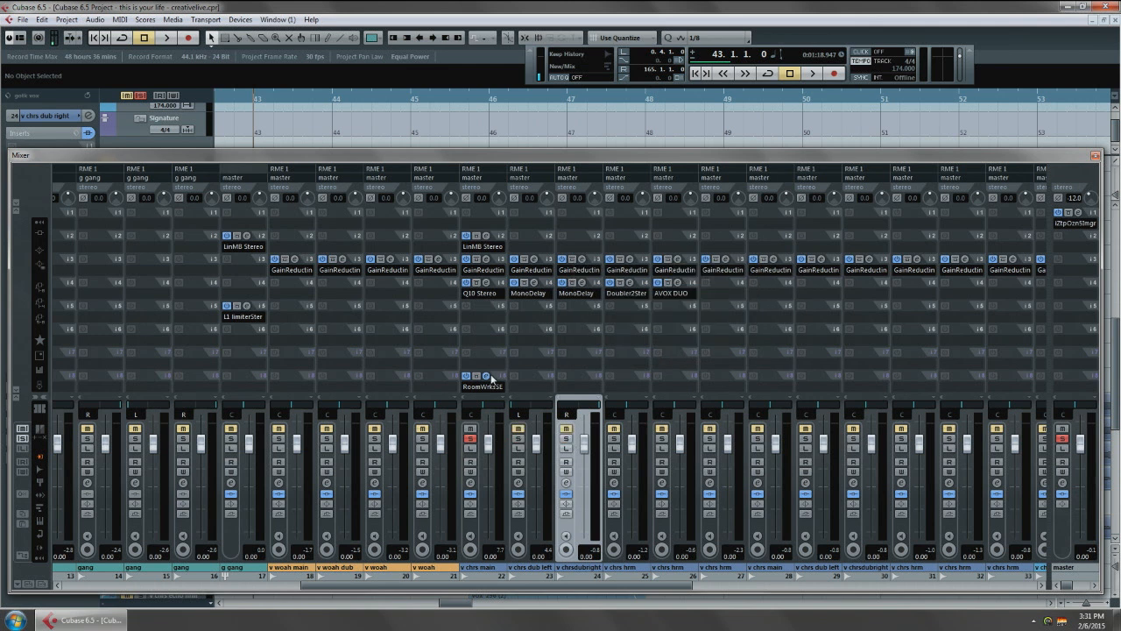
click(489, 377)
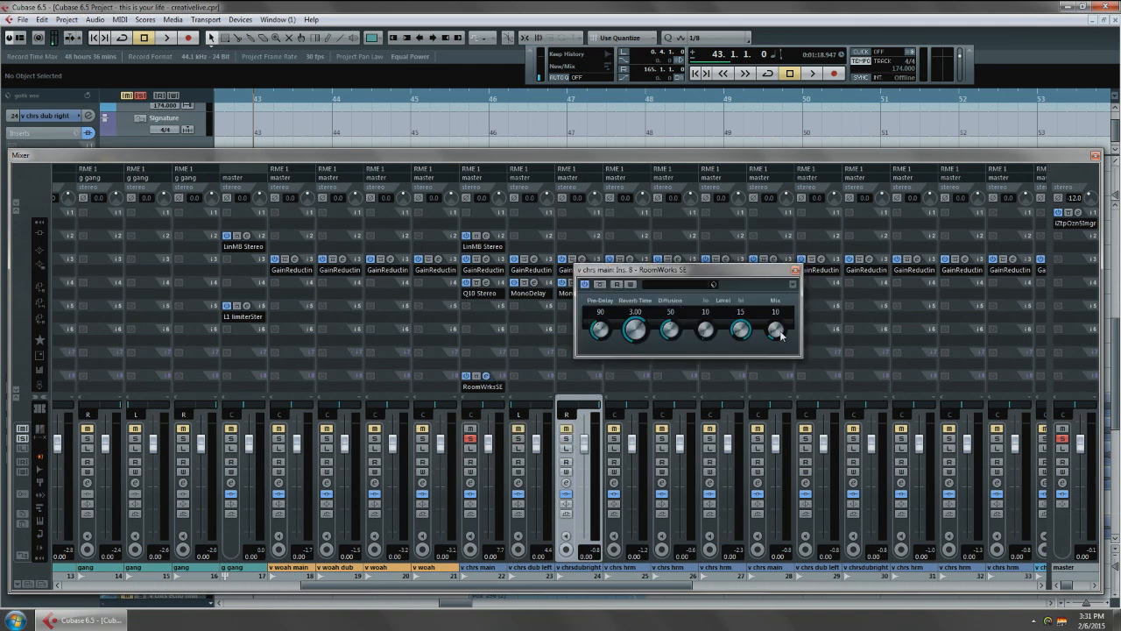
- Lower the RoomWorks SE mix to about 8 while auditioning the main chorus vocal, and close the reverb window
drag(782, 334, 786, 336)
key(space)
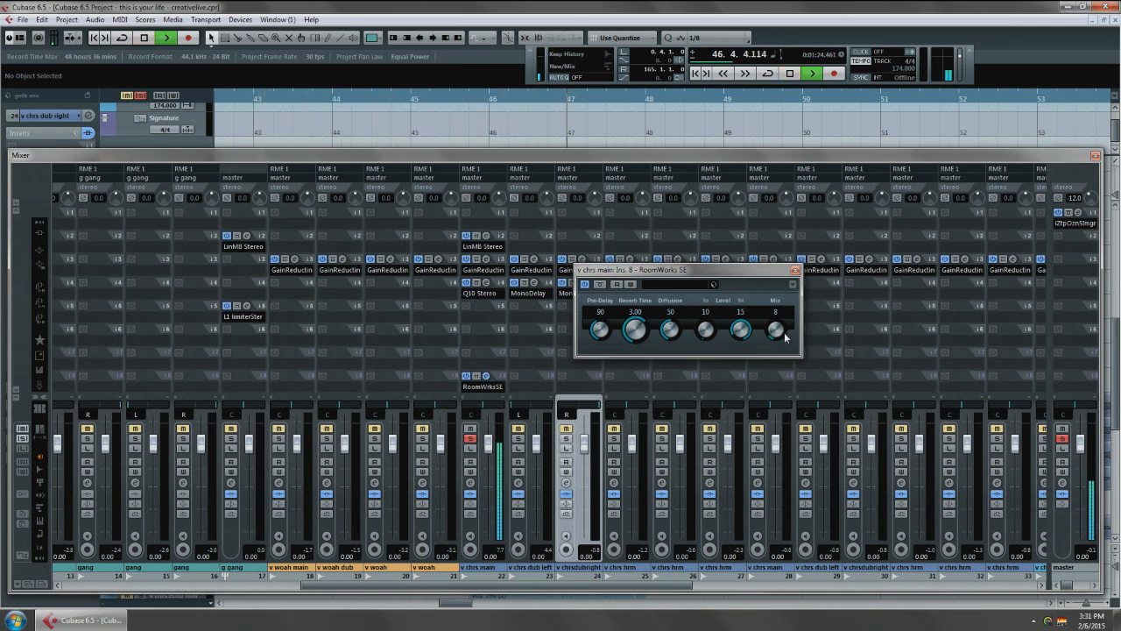
drag(785, 331, 787, 339)
key(space)
click(795, 270)
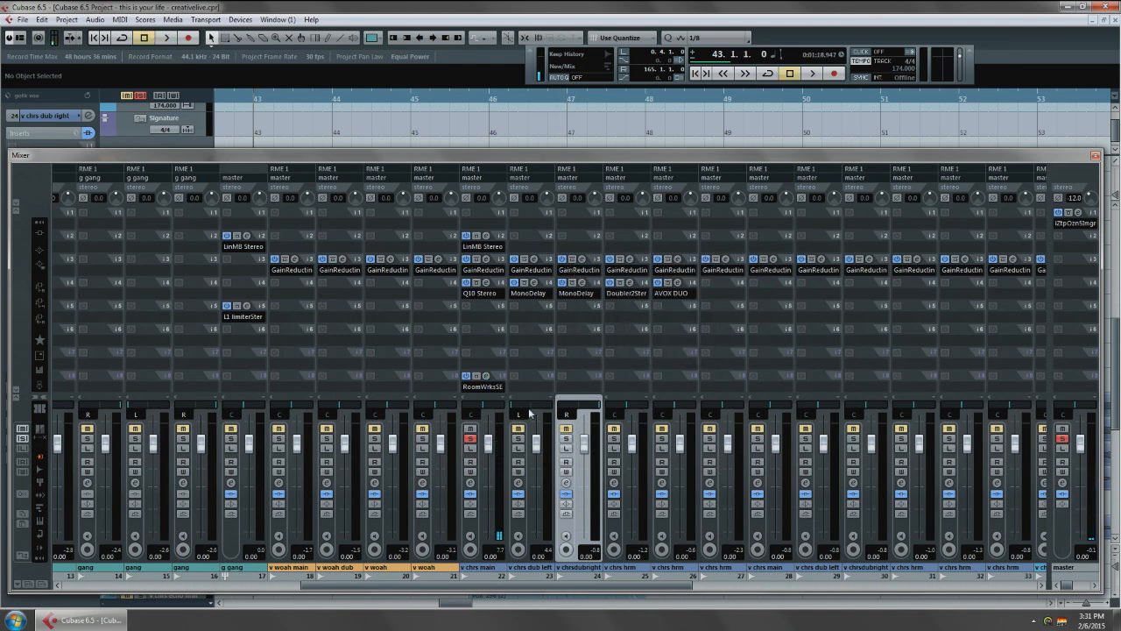
- Solo both doubles and both harmonies along with the main chorus vocal and audition the full stack from bar 43
click(518, 438)
click(566, 438)
click(615, 438)
click(661, 438)
key(space)
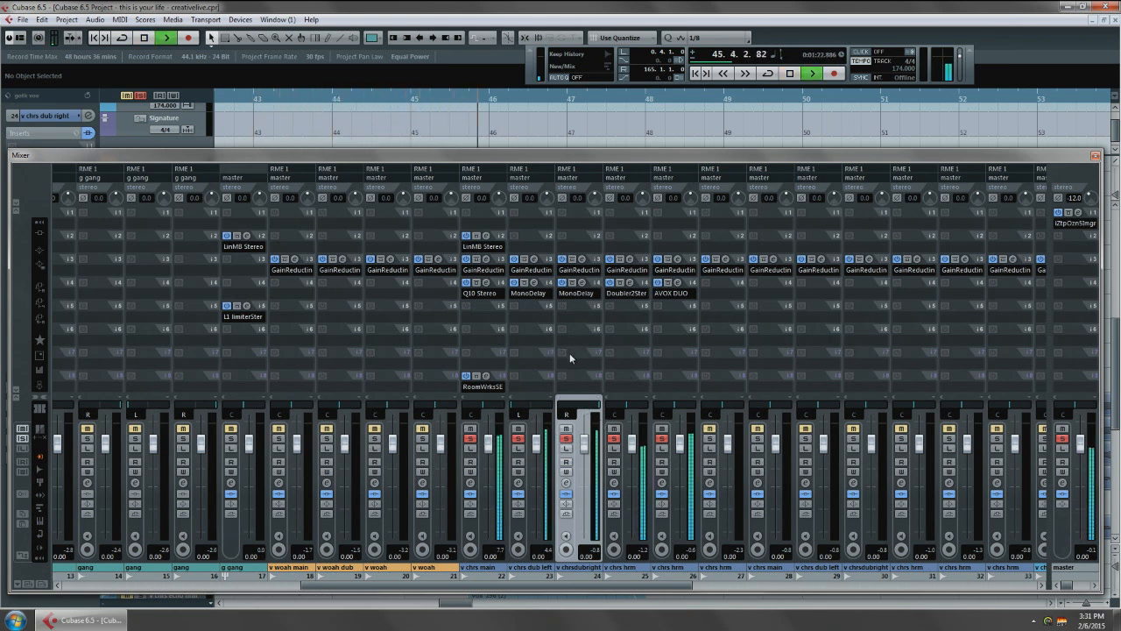
key(space)
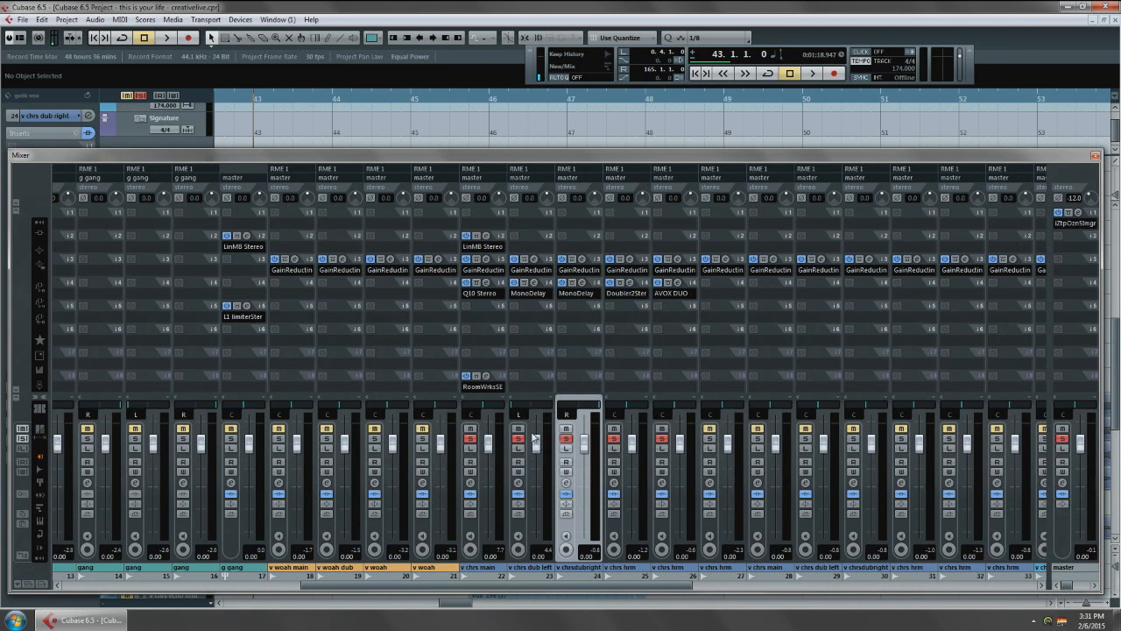
- Remove the solo from both harmonies and link the v chrs dub left and right channels
click(618, 441)
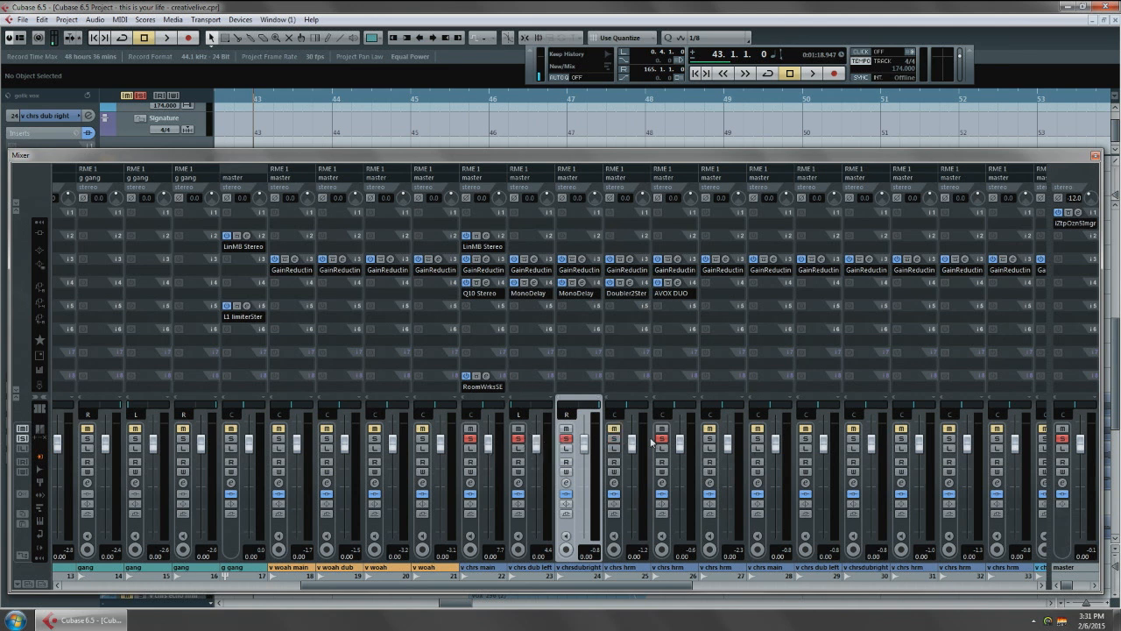
click(526, 515)
ctrl+click(569, 524)
right_click(566, 525)
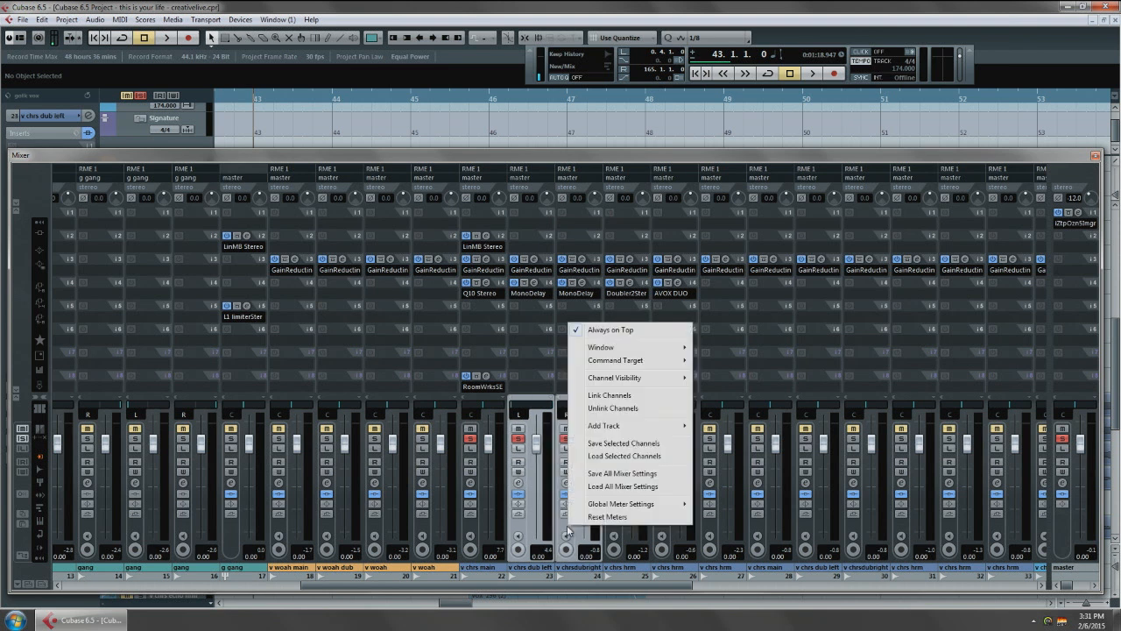
click(621, 396)
- Pull the linked doubles' faders all the way down to -oo and close the mixer
drag(584, 446, 585, 528)
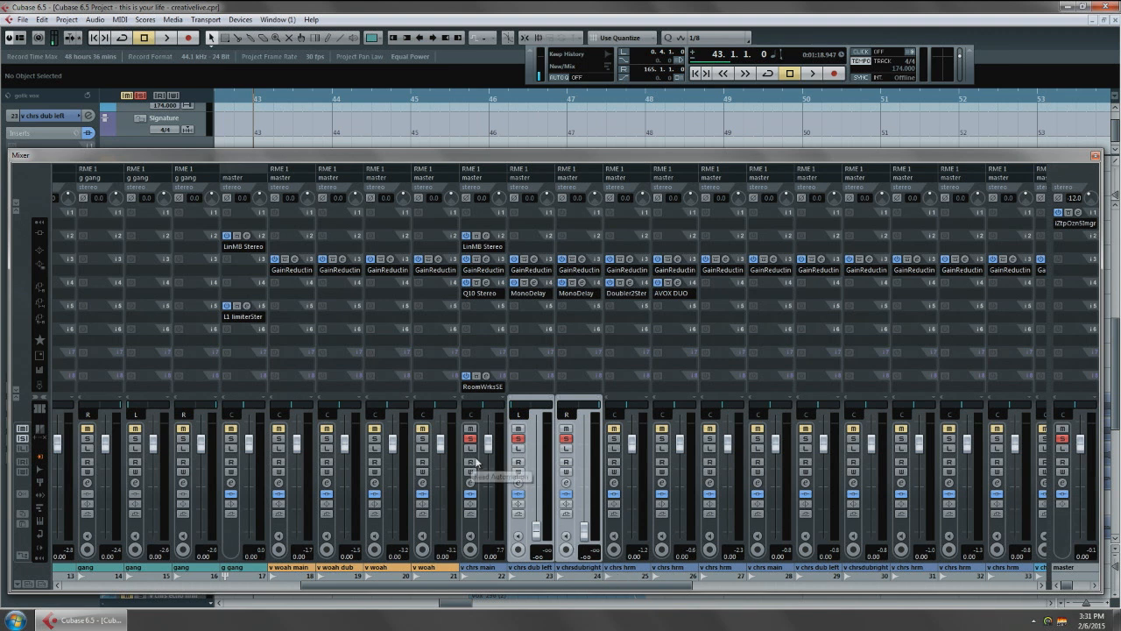
key(F3)
scroll(342, 418, up, 5)
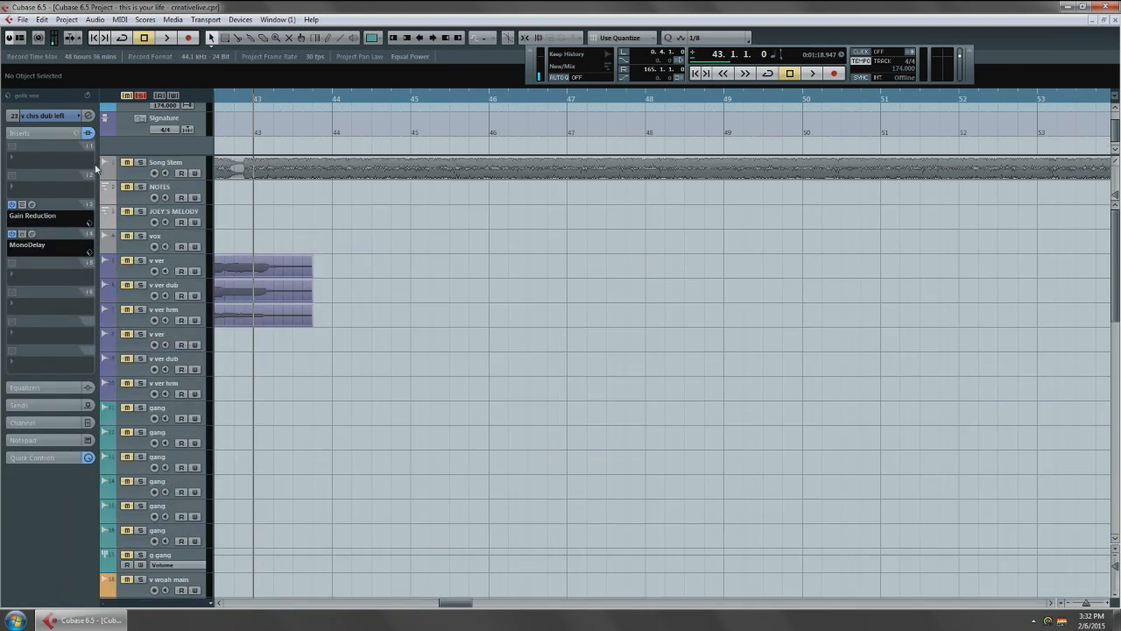
- Solo the Song Stem track and set its volume to about -4.27 while auditioning it with the chorus vocals from bar 43
click(128, 172)
click(140, 162)
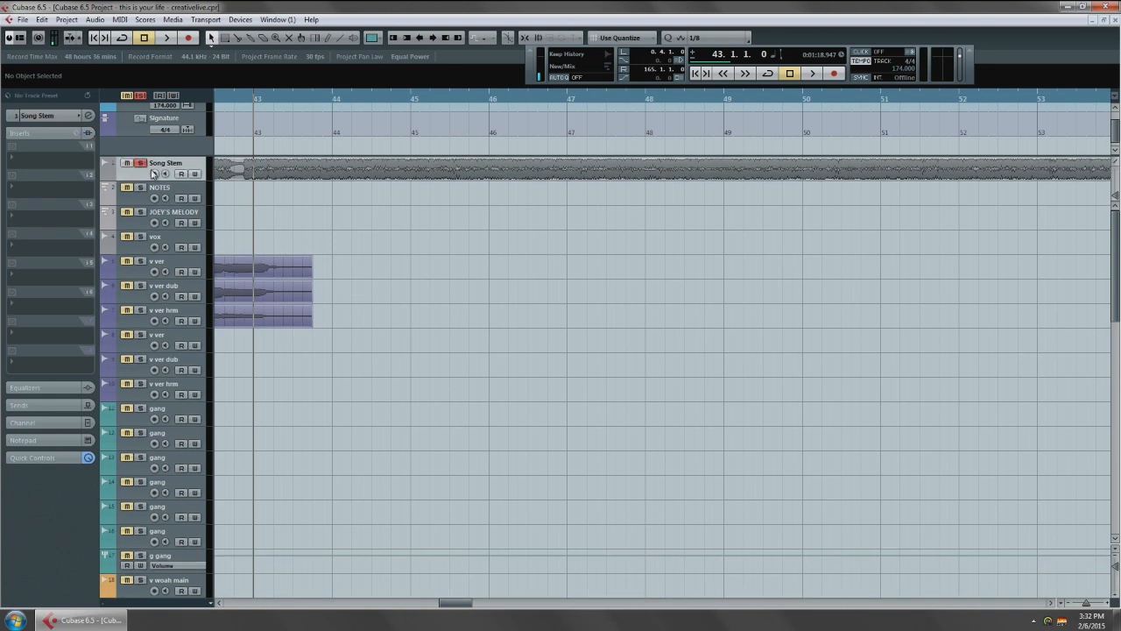
key(space)
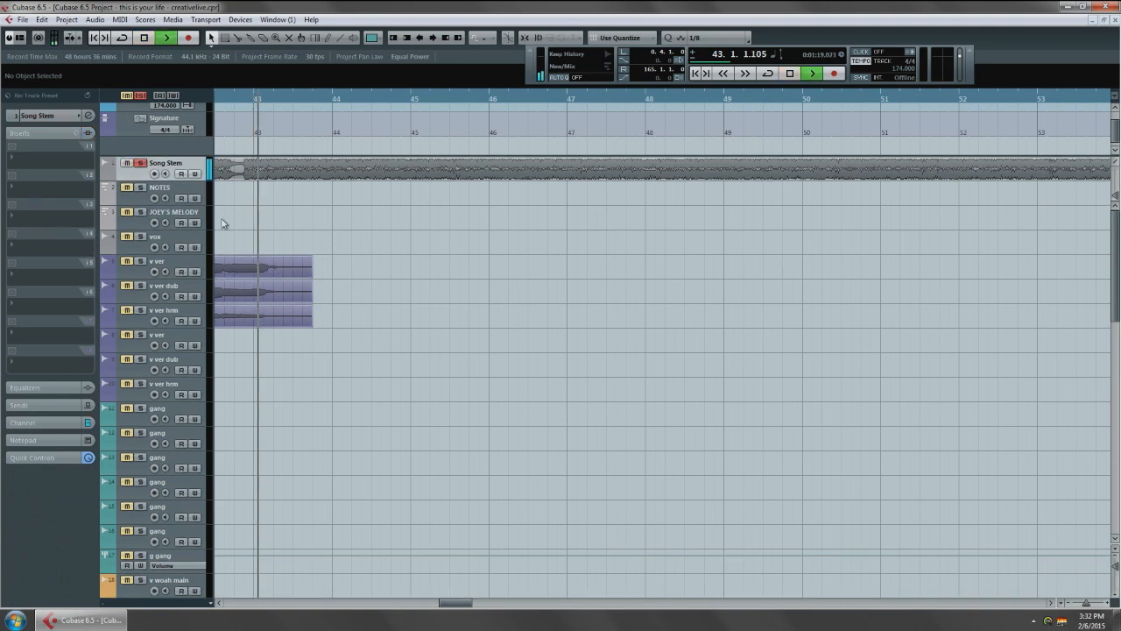
click(48, 115)
drag(72, 164, 63, 166)
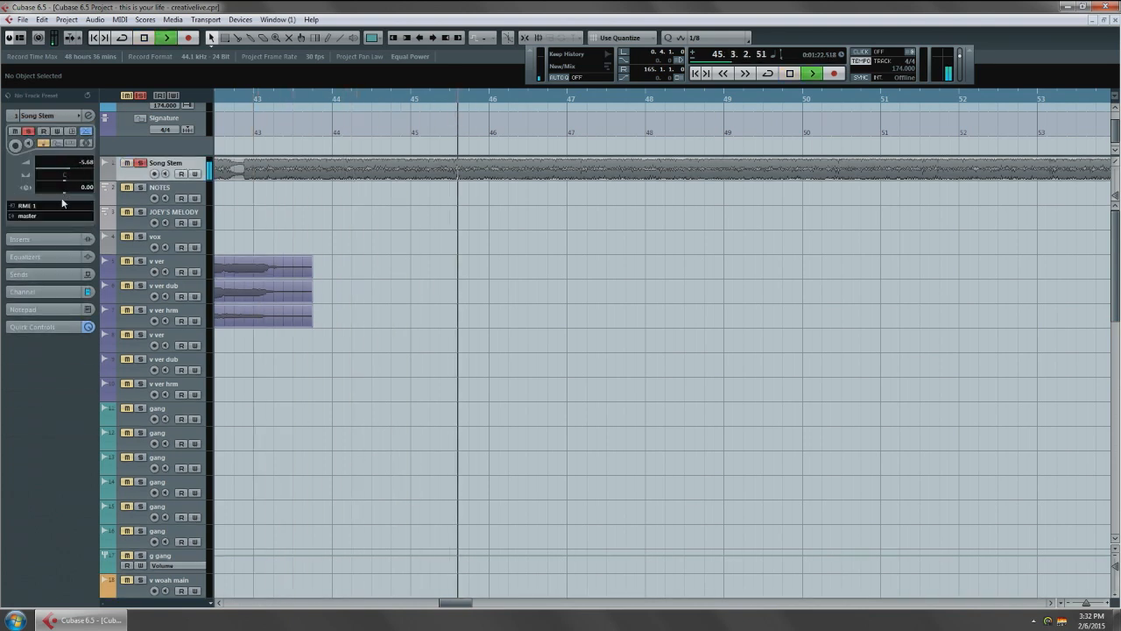
drag(67, 166, 76, 162)
scroll(400, 267, down, 5)
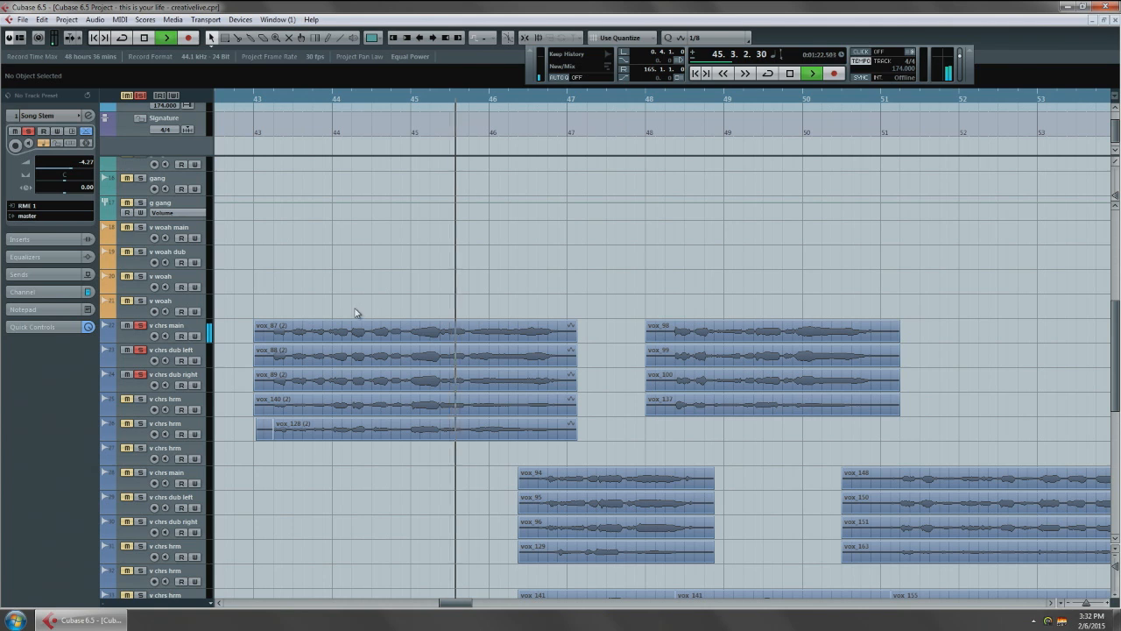
key(F3)
key(space)
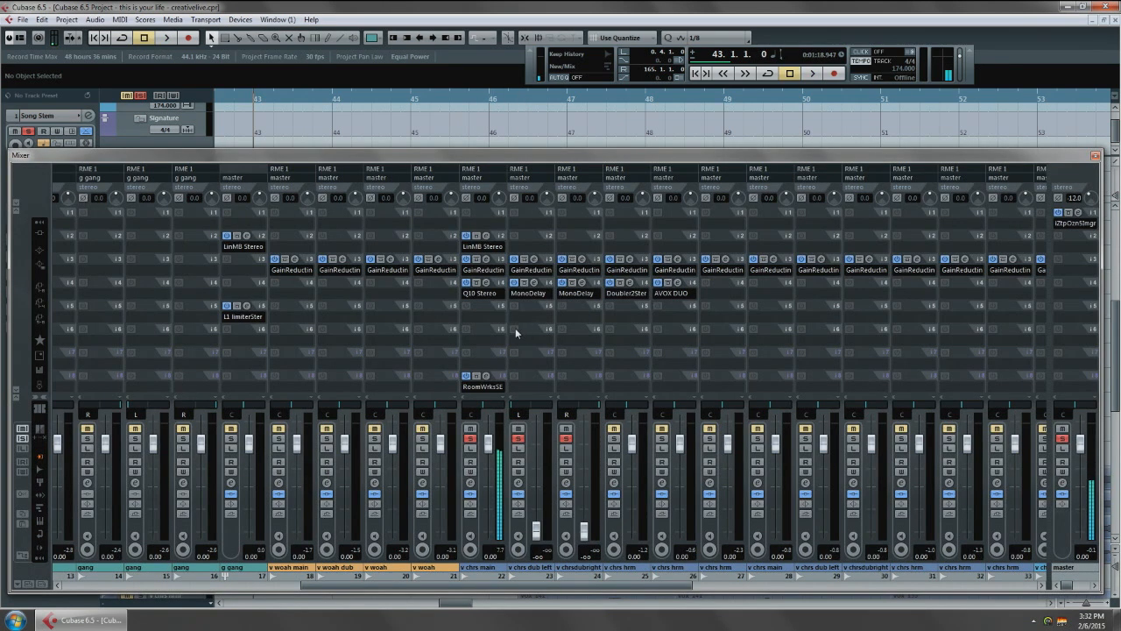
- Look over the chorus channels in the mixer and examine the arrangement from the Song Stem down to the end vocals
key(F3)
key(F3)
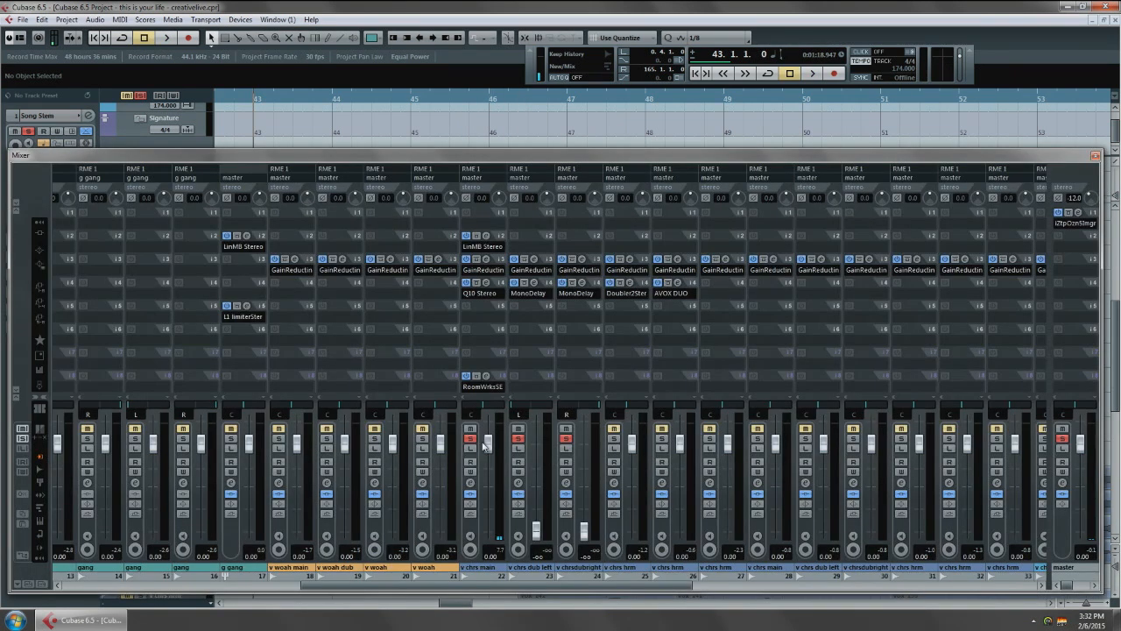
key(F3)
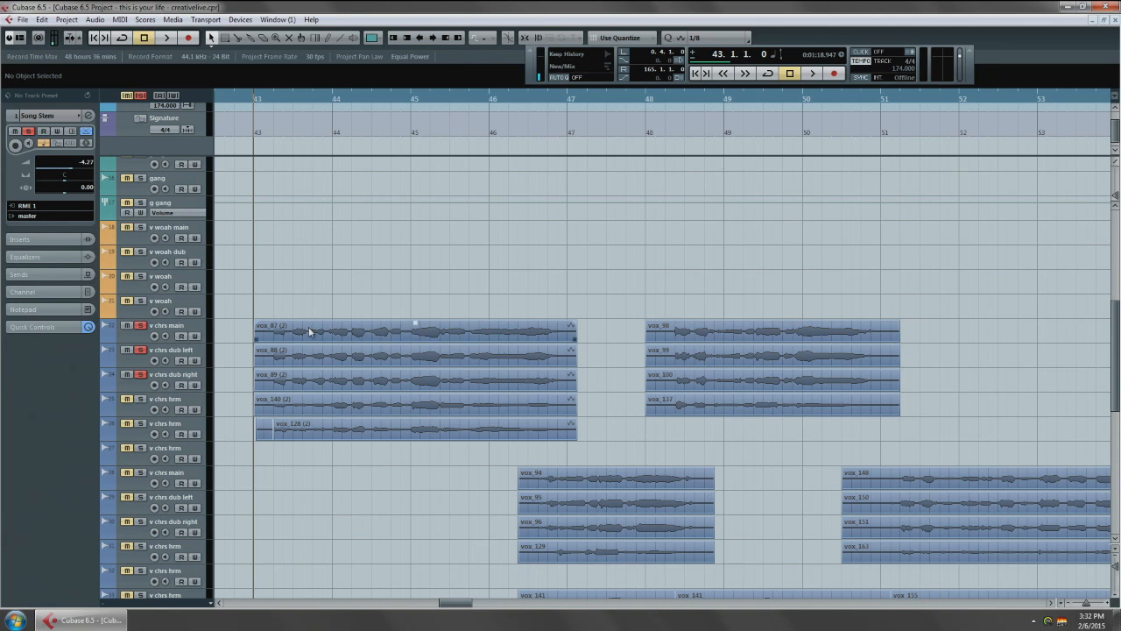
scroll(414, 421, up, 2)
scroll(394, 397, down, 3)
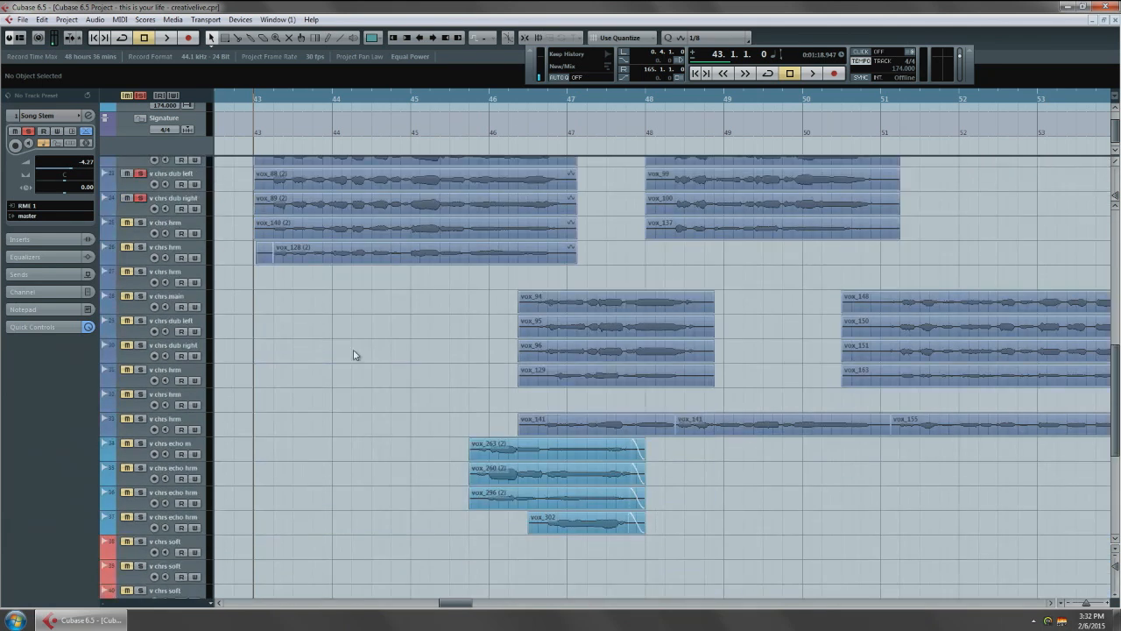
scroll(326, 331, up, 2)
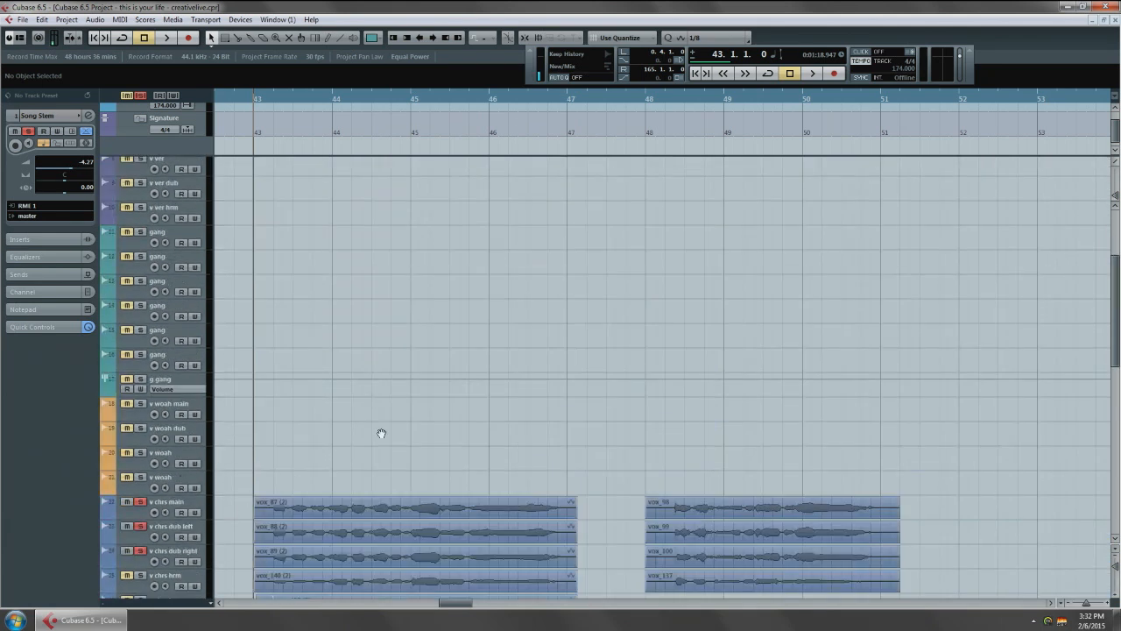
scroll(377, 432, left, 1)
scroll(426, 429, up, 3)
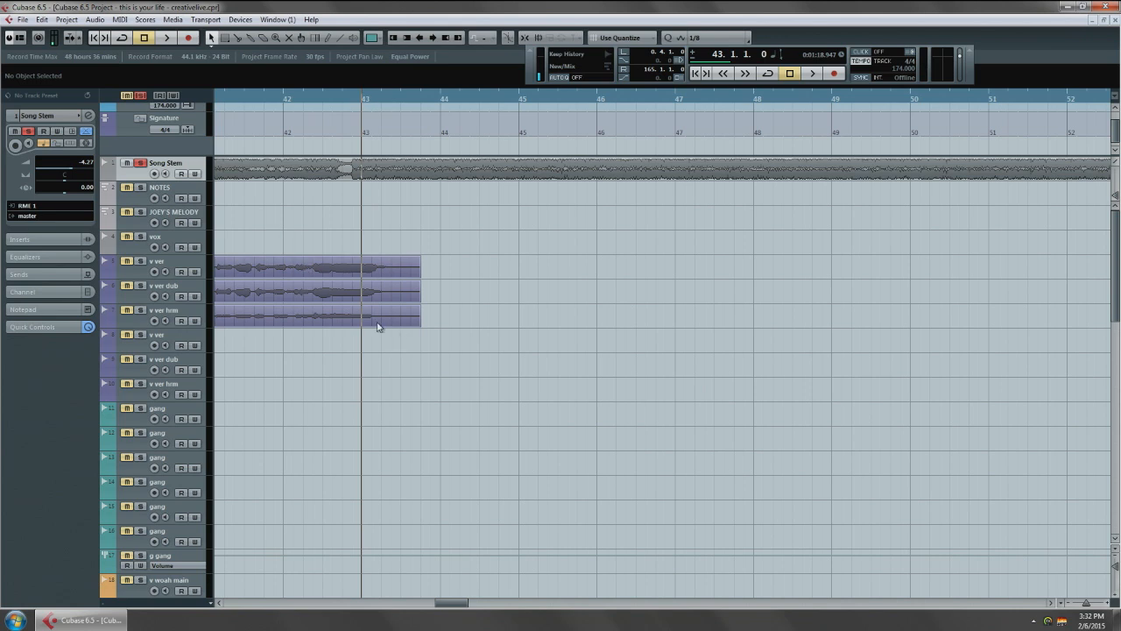
scroll(328, 326, down, 8)
scroll(346, 383, up, 8)
scroll(471, 353, down, 10)
scroll(453, 356, up, 4)
scroll(422, 326, up, 6)
scroll(258, 474, down, 6)
scroll(254, 509, down, 2)
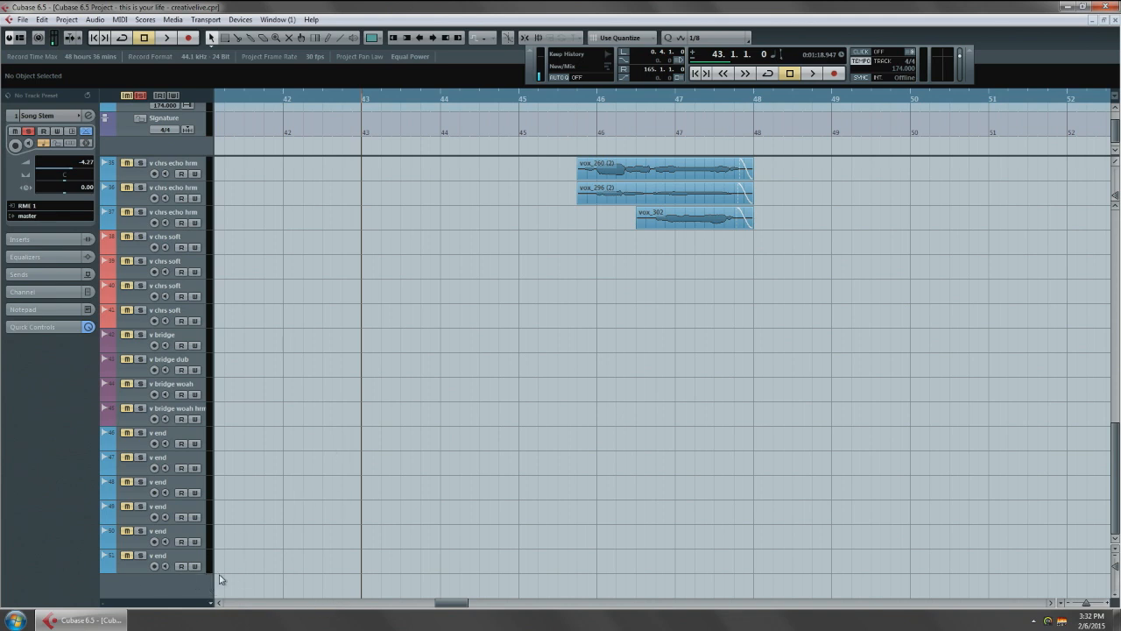
scroll(317, 457, up, 10)
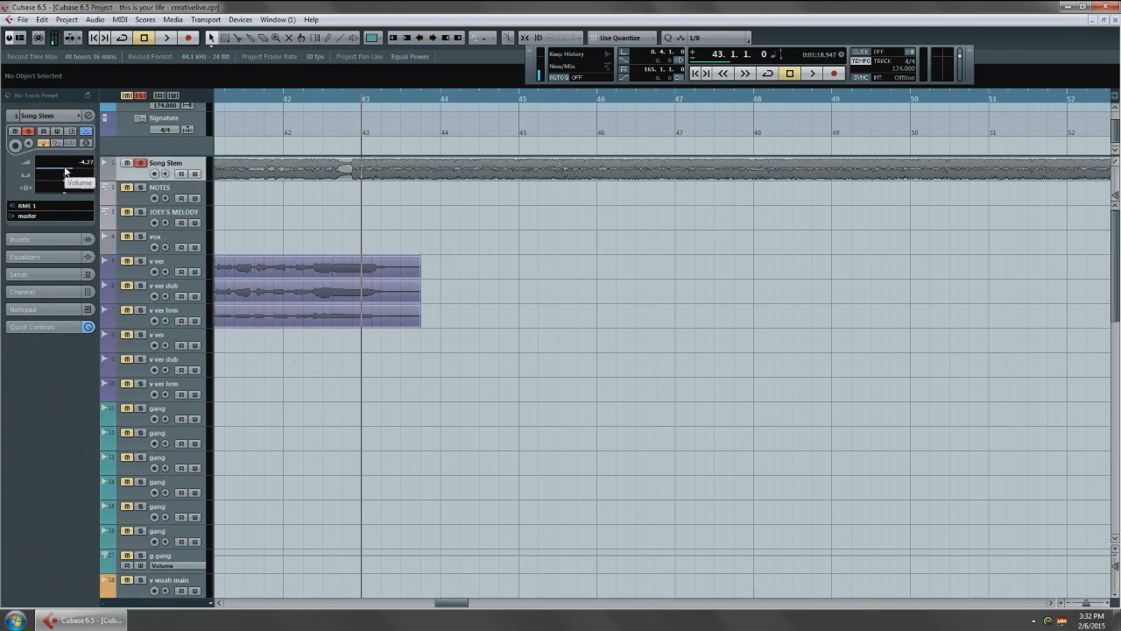
scroll(421, 326, down, 5)
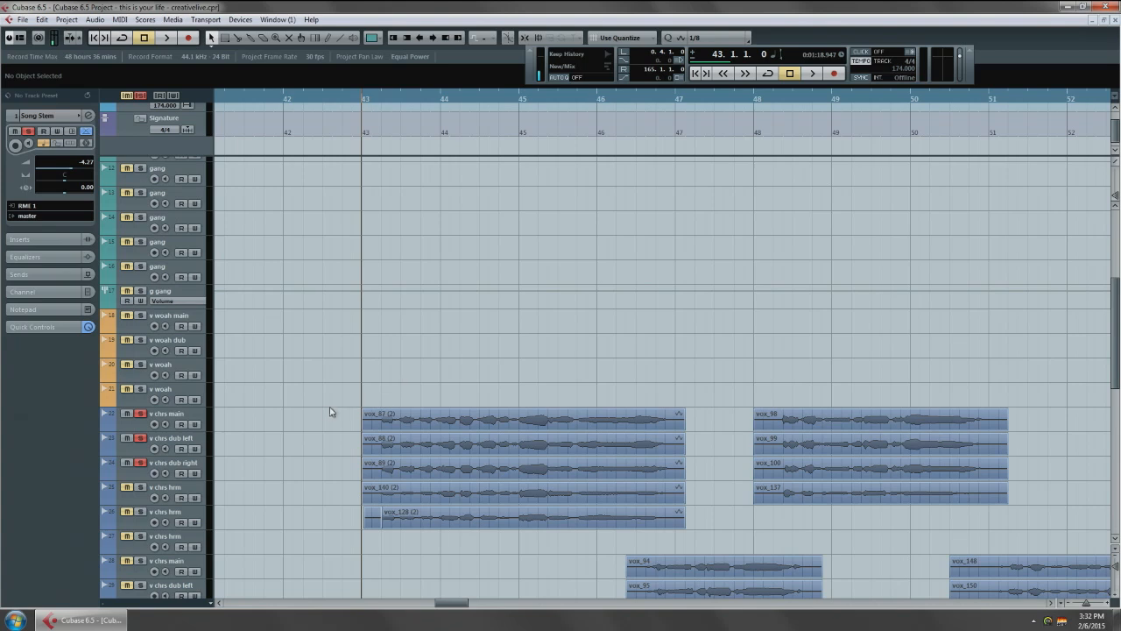
drag(330, 409, 717, 420)
click(340, 369)
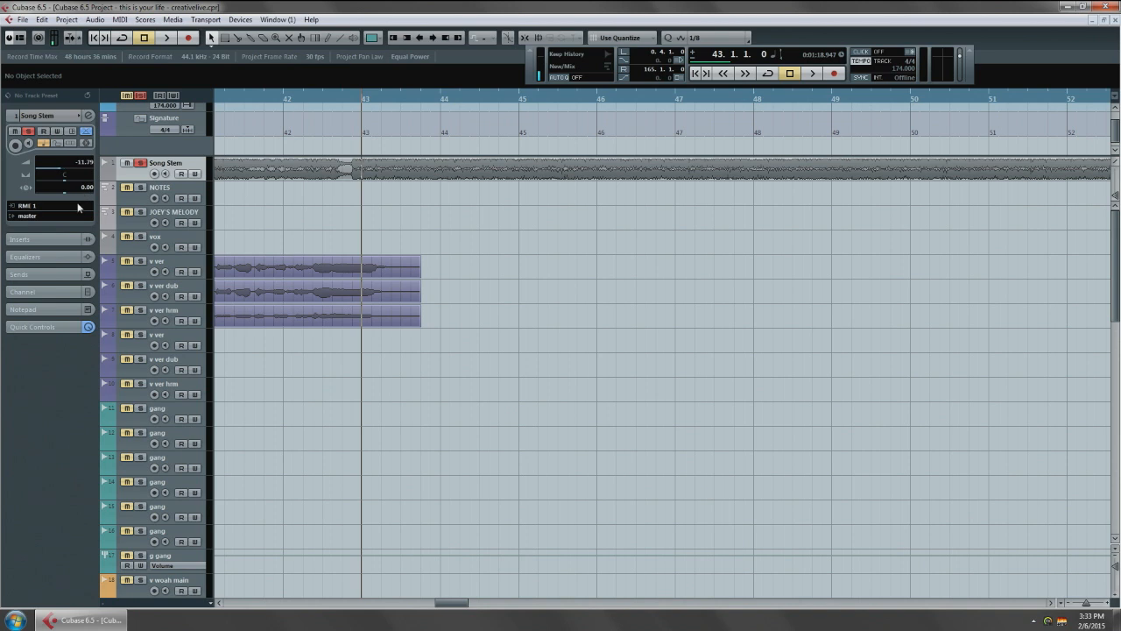
- Set the Song Stem volume to -3.35 while auditioning it against the main chorus vocal, restarting playback from just before bar 43
key(space)
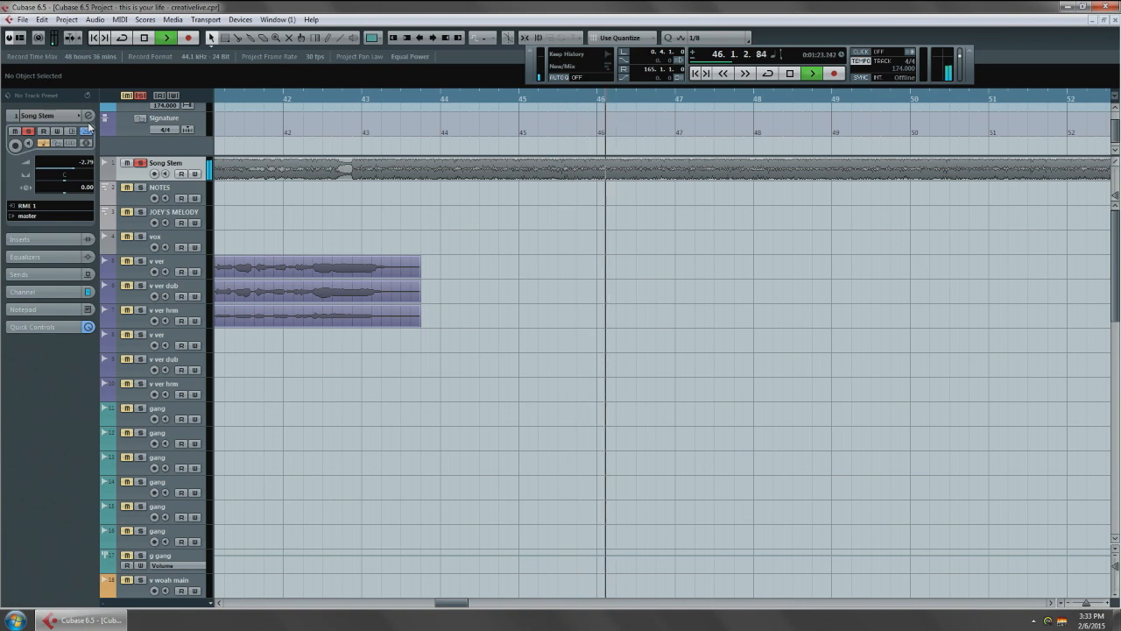
key(space)
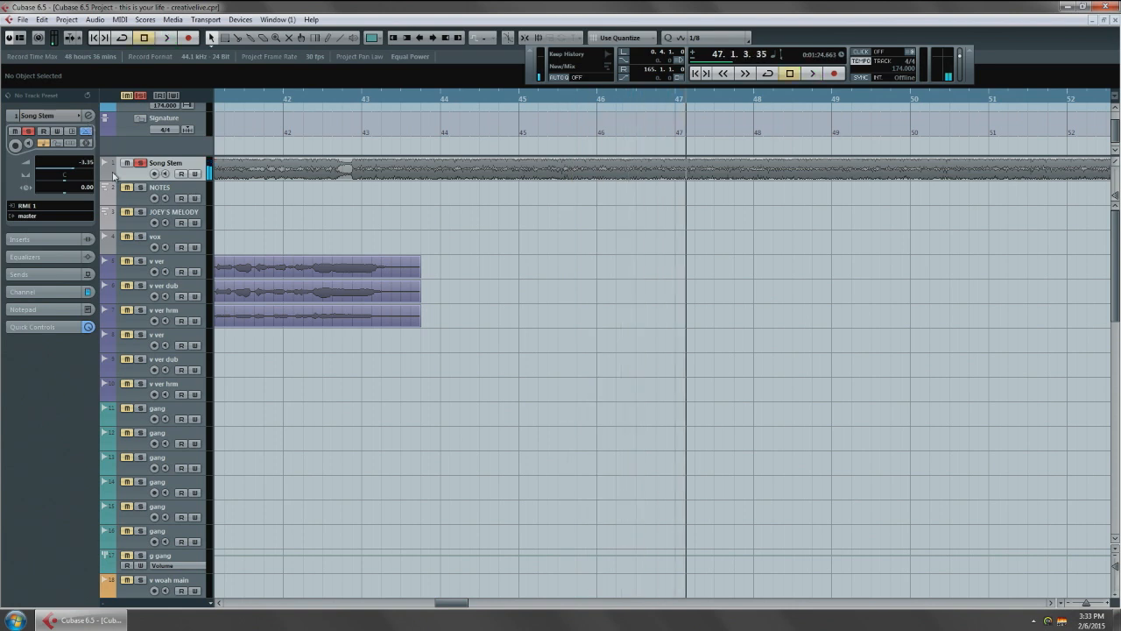
click(349, 97)
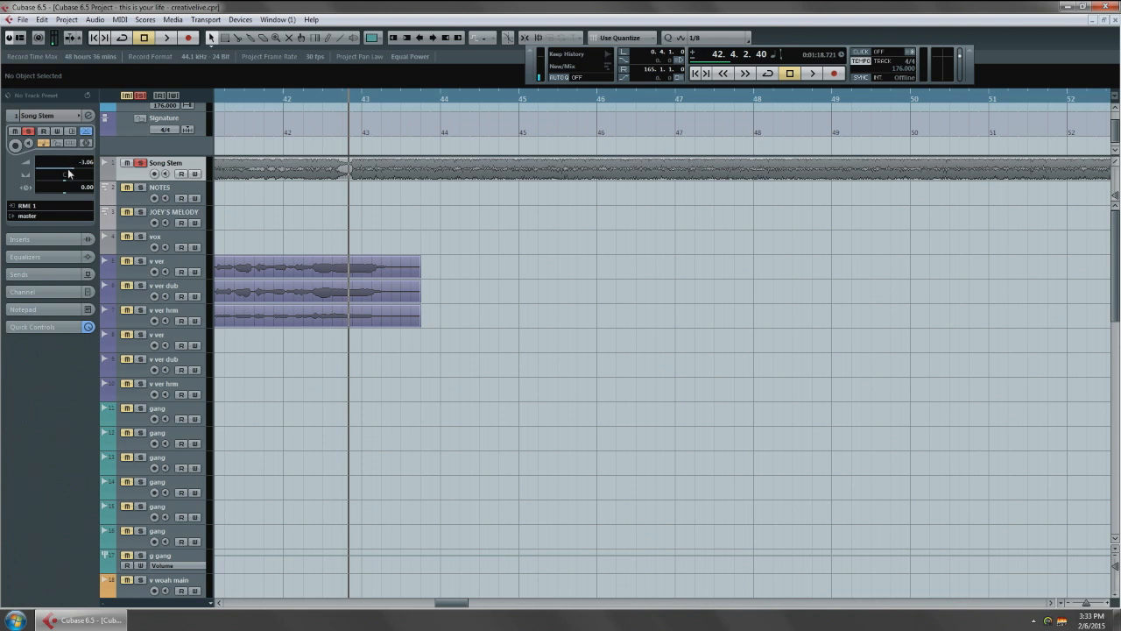
key(space)
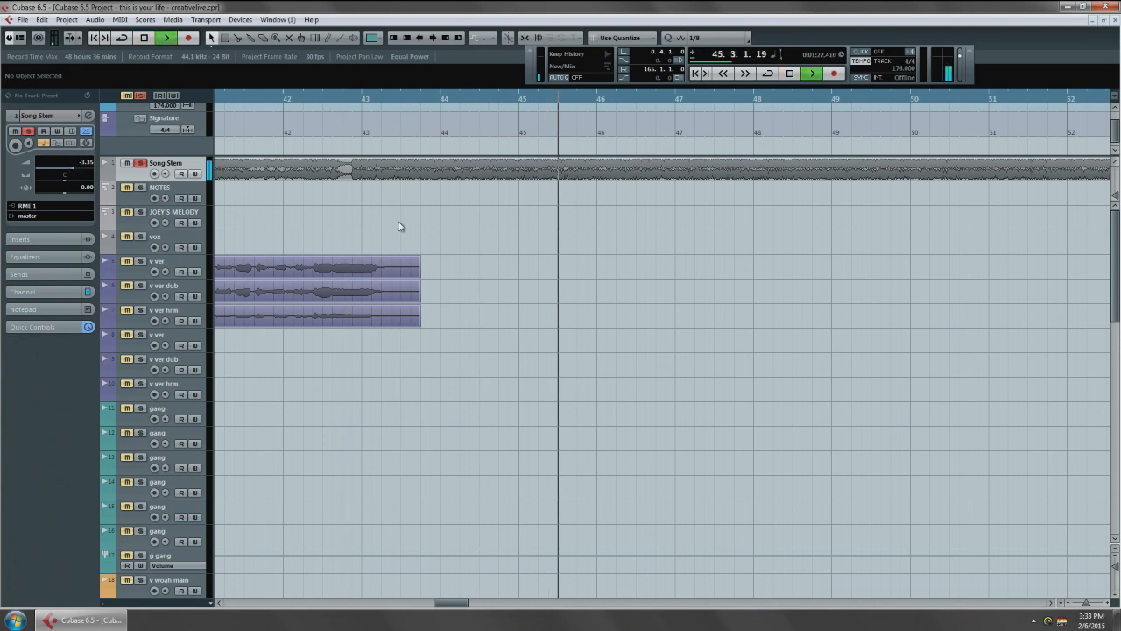
scroll(528, 248, down, 5)
key(space)
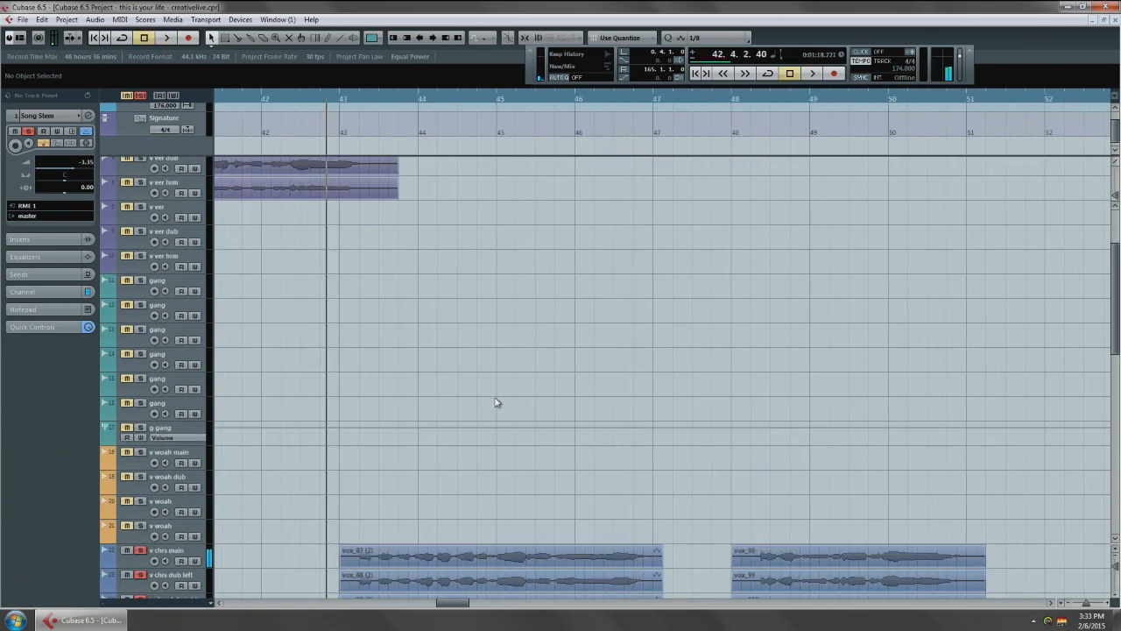
- Raise the linked v chrs dub left and right faders to -6.15 in the mixer while the chorus plays
scroll(495, 403, down, 7)
key(F3)
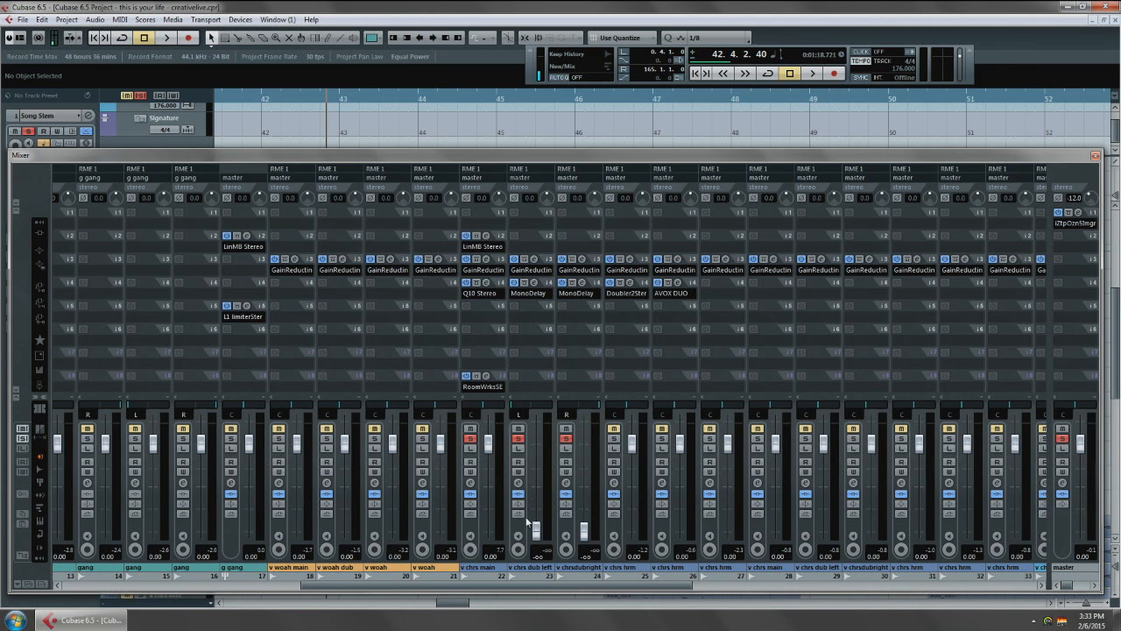
key(space)
drag(537, 532, 542, 470)
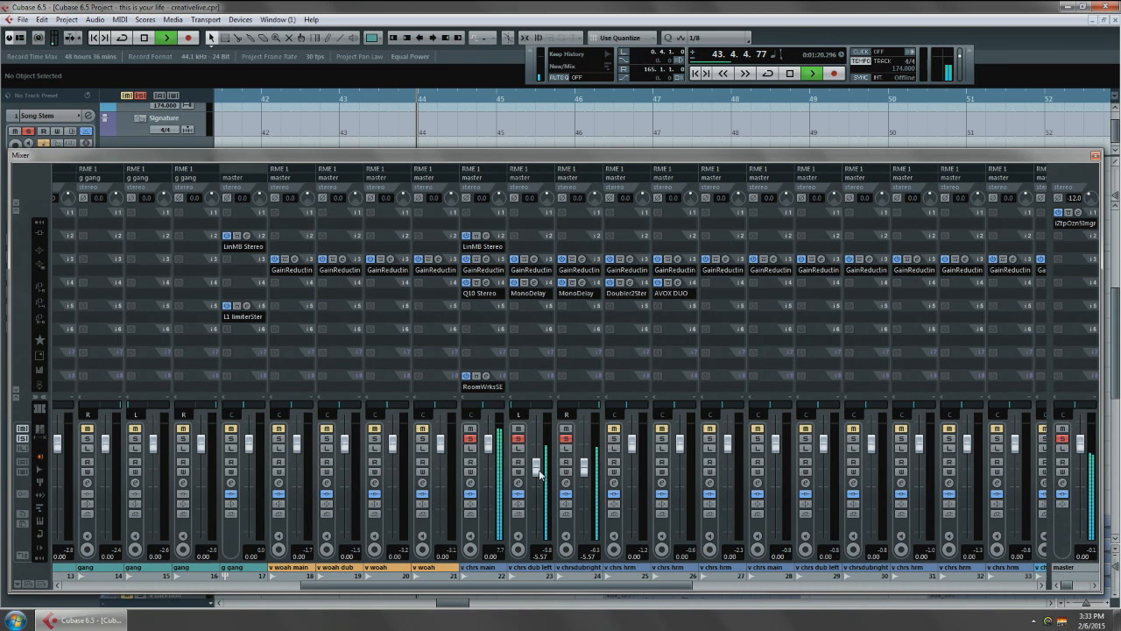
drag(539, 470, 540, 472)
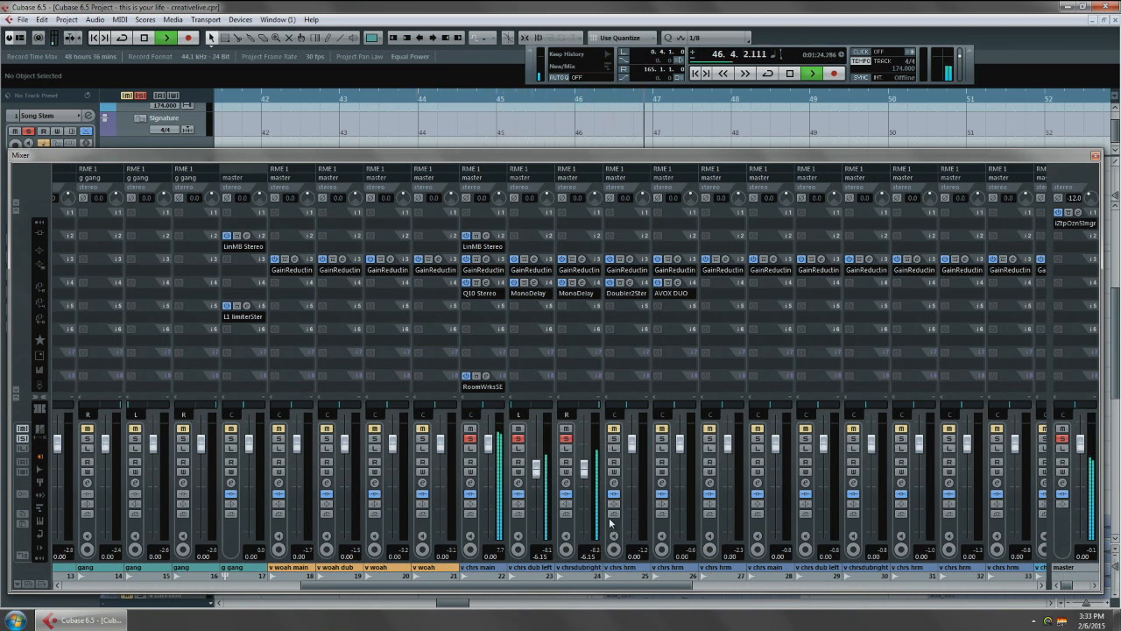
key(space)
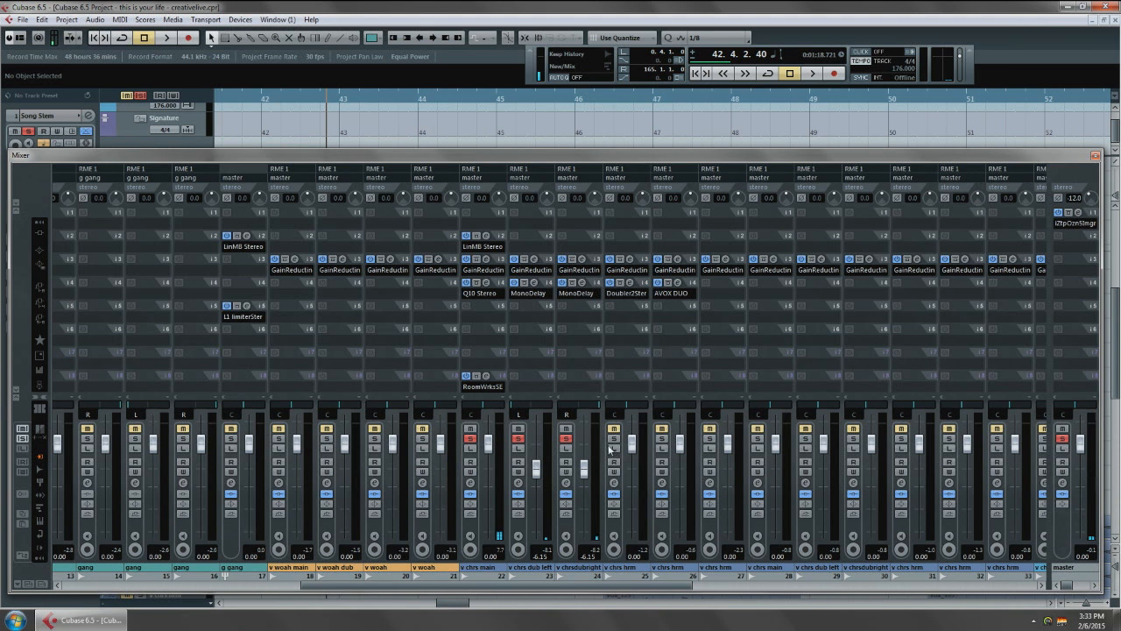
- Solo the first chorus harmony with Doubler2, pull its fader fully down, and bring it up to -5.98 during playback
drag(633, 444, 633, 533)
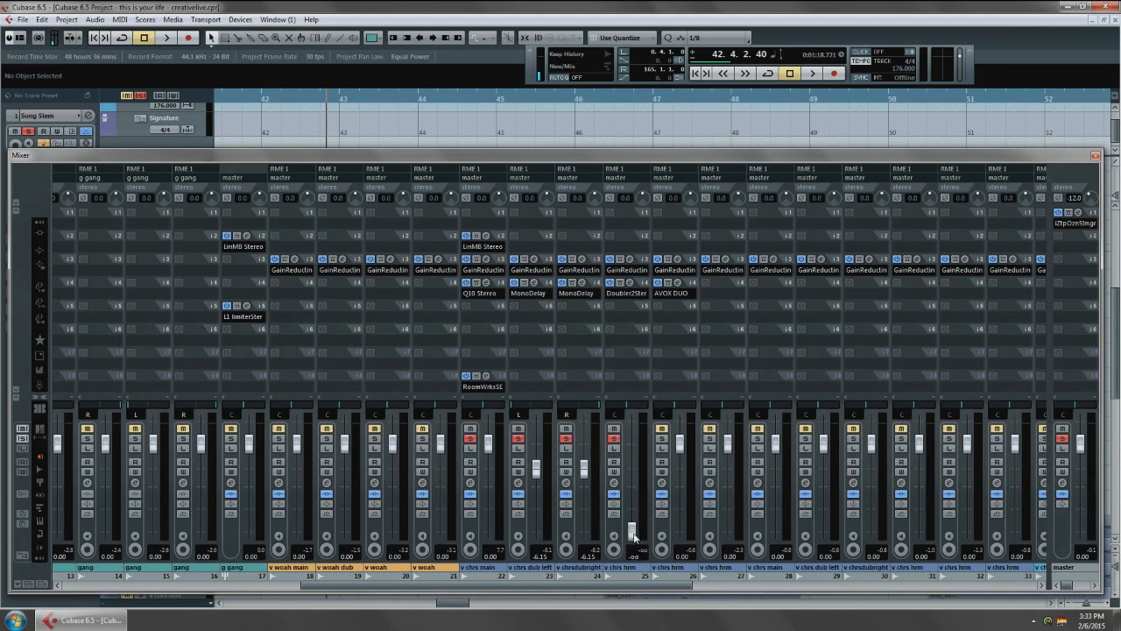
key(space)
drag(632, 531, 643, 474)
key(space)
key(space)
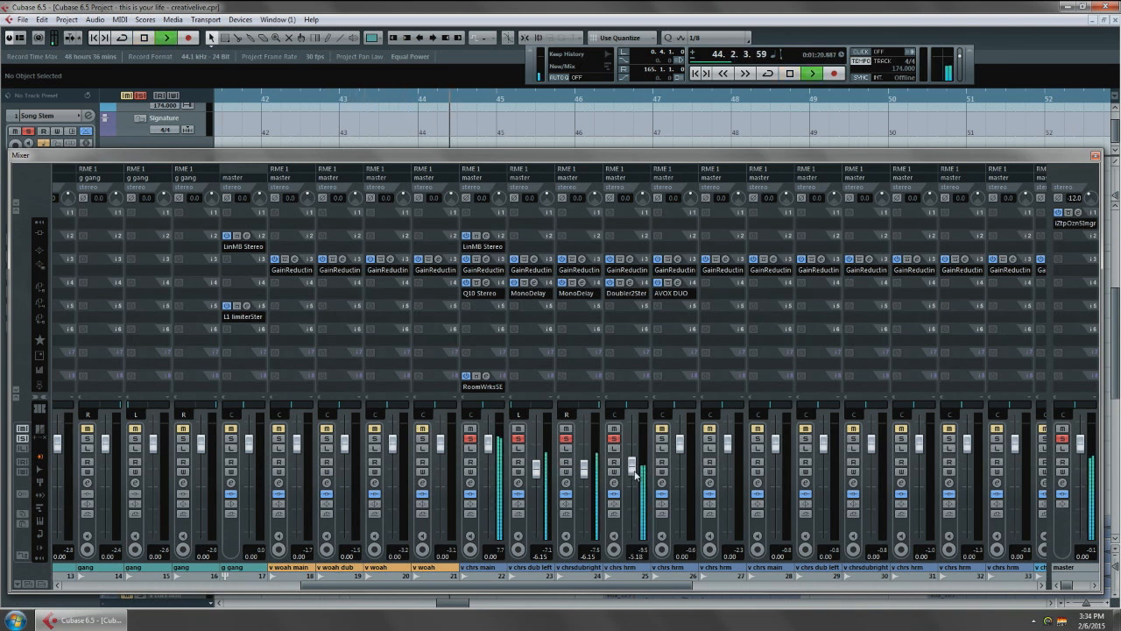
drag(636, 468, 641, 469)
key(space)
- Solo the second chorus harmony with AVOX DUO, bring its fader up from silence to -14.28 during playback, and close the mixer
click(663, 438)
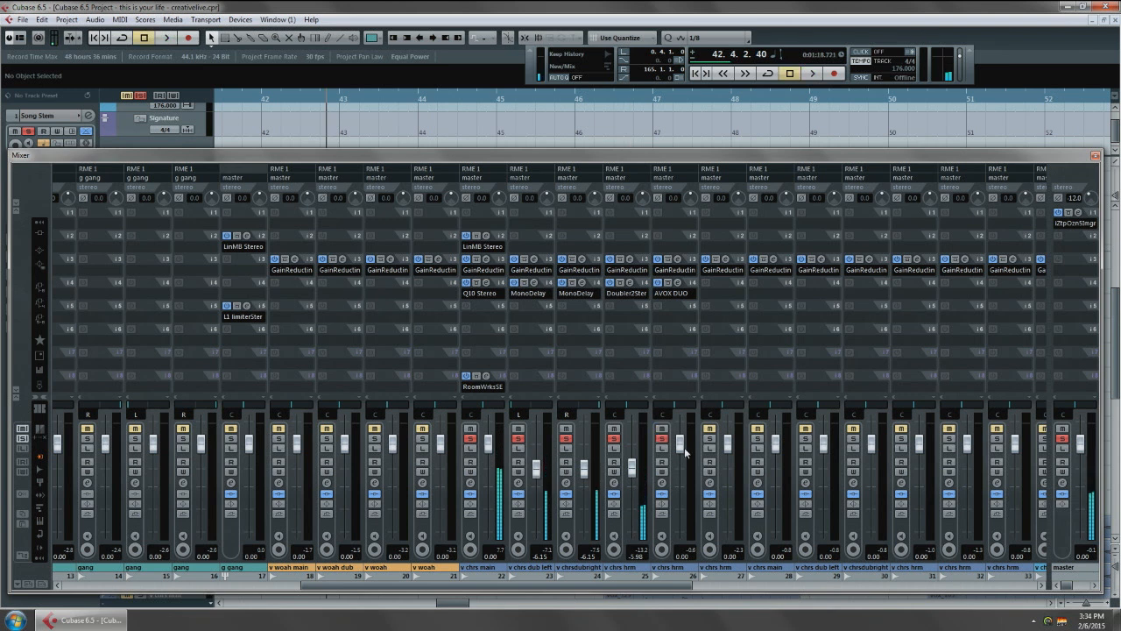
drag(682, 446, 693, 600)
key(space)
drag(680, 531, 689, 499)
key(space)
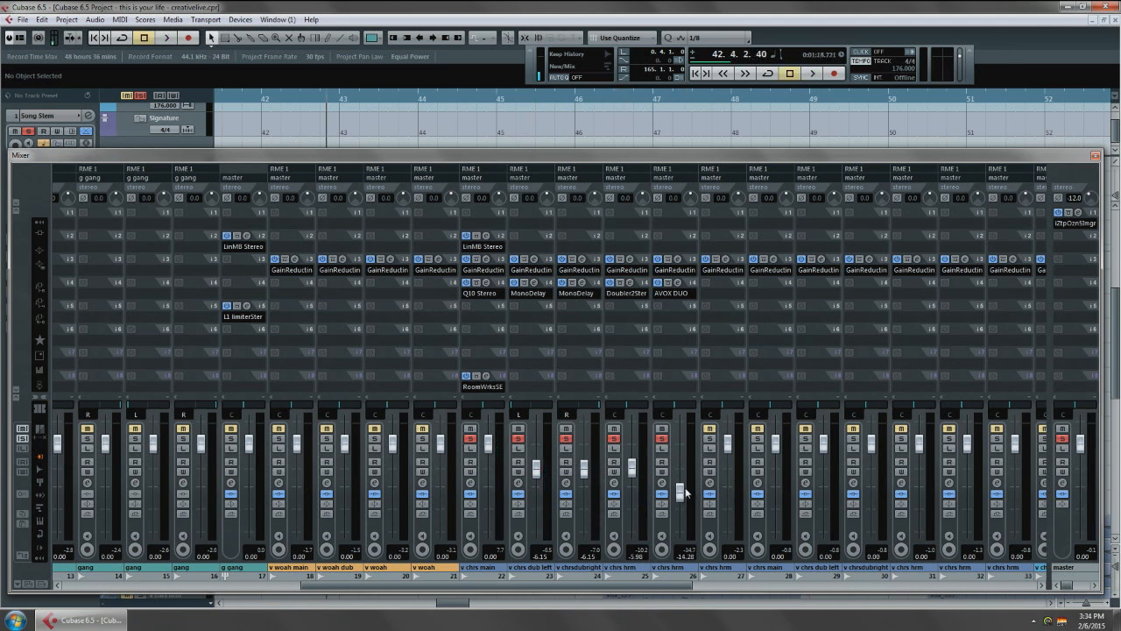
key(F3)
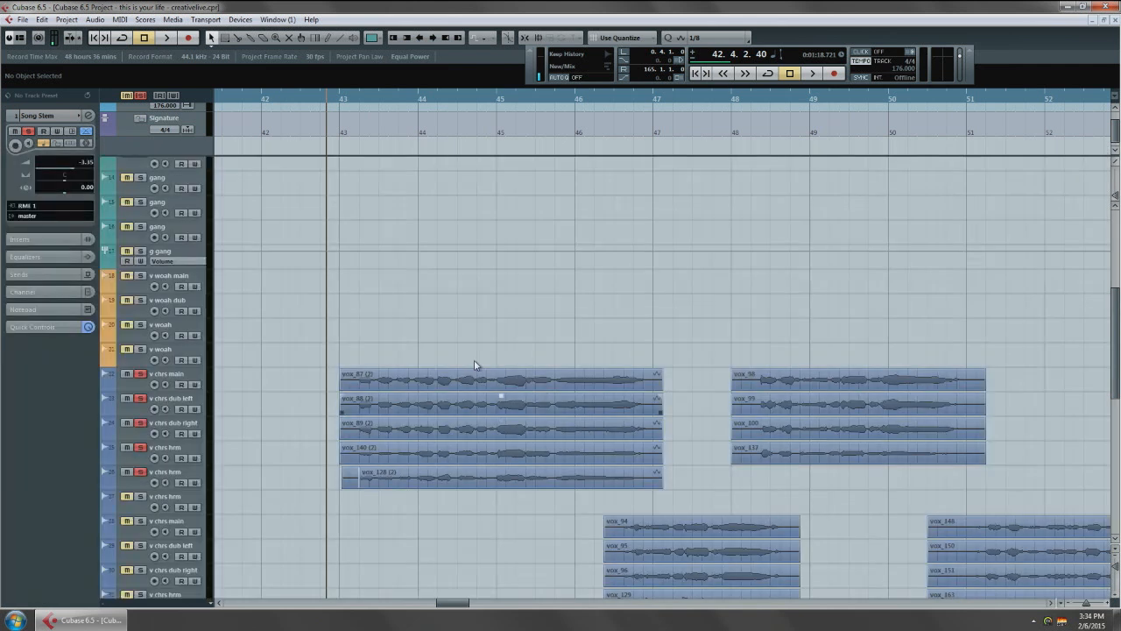
- Deactivate all solos and audition the full mix with every chorus vocal from just before bar 43
click(143, 96)
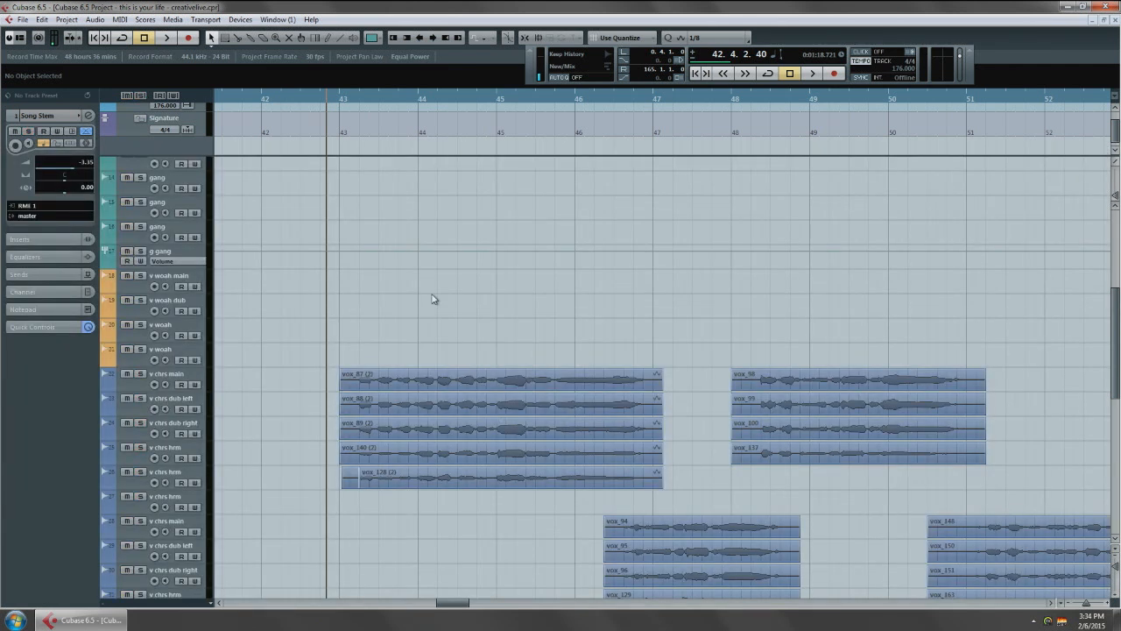
click(327, 100)
scroll(348, 302, up, 6)
scroll(395, 346, down, 7)
scroll(382, 401, up, 5)
scroll(394, 377, down, 4)
drag(377, 385, 413, 422)
scroll(403, 370, up, 4)
key(space)
scroll(411, 435, down, 3)
scroll(458, 412, down, 2)
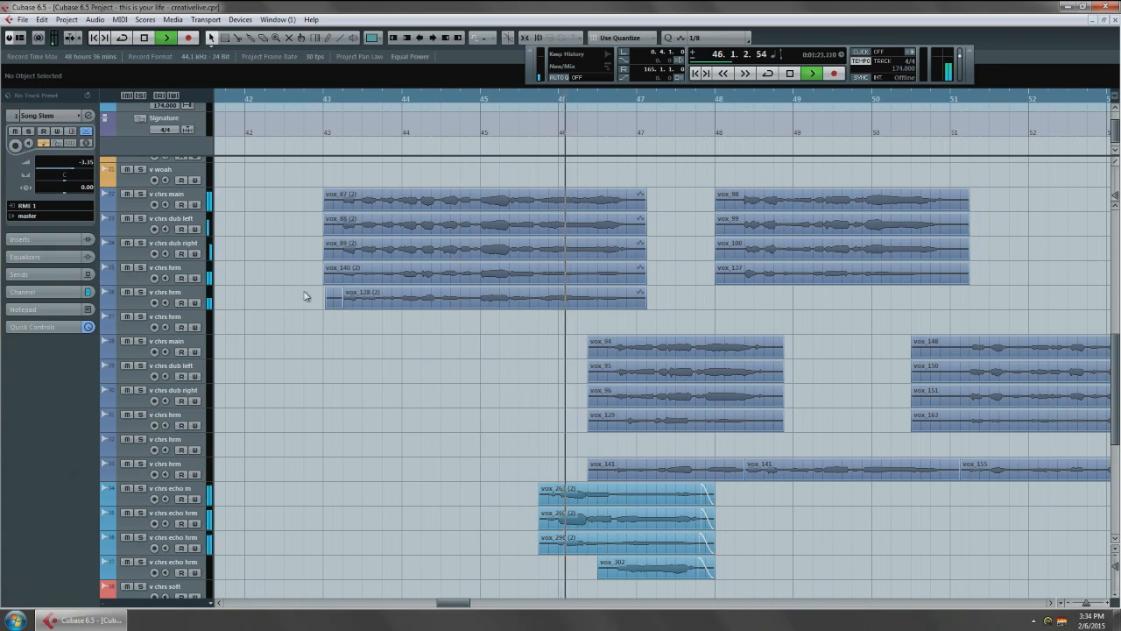
scroll(386, 327, up, 1)
key(space)
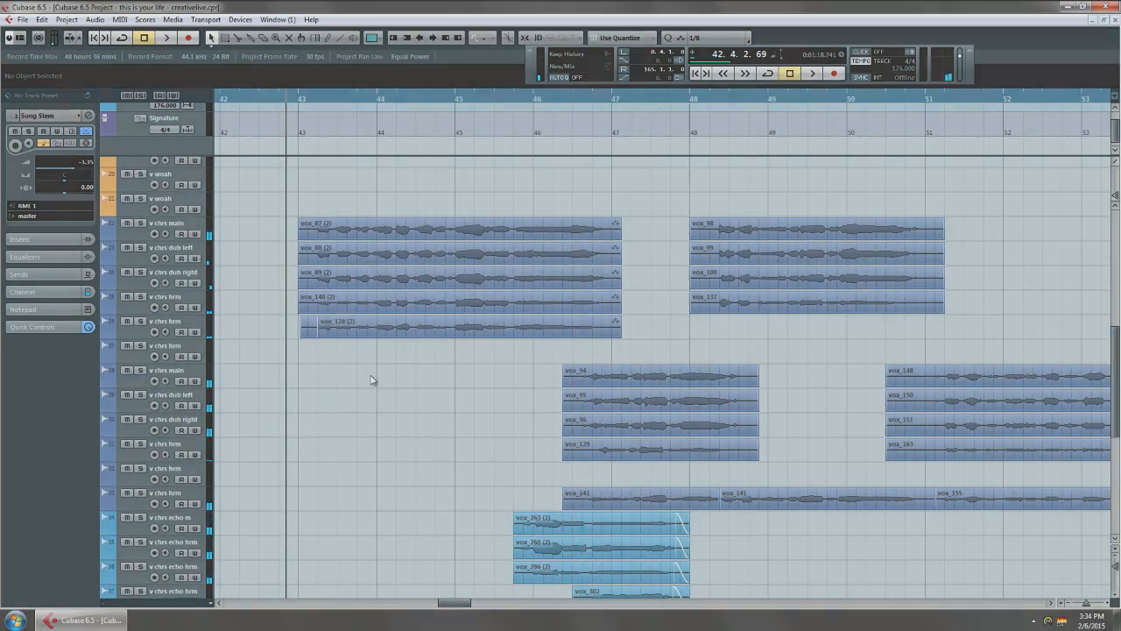